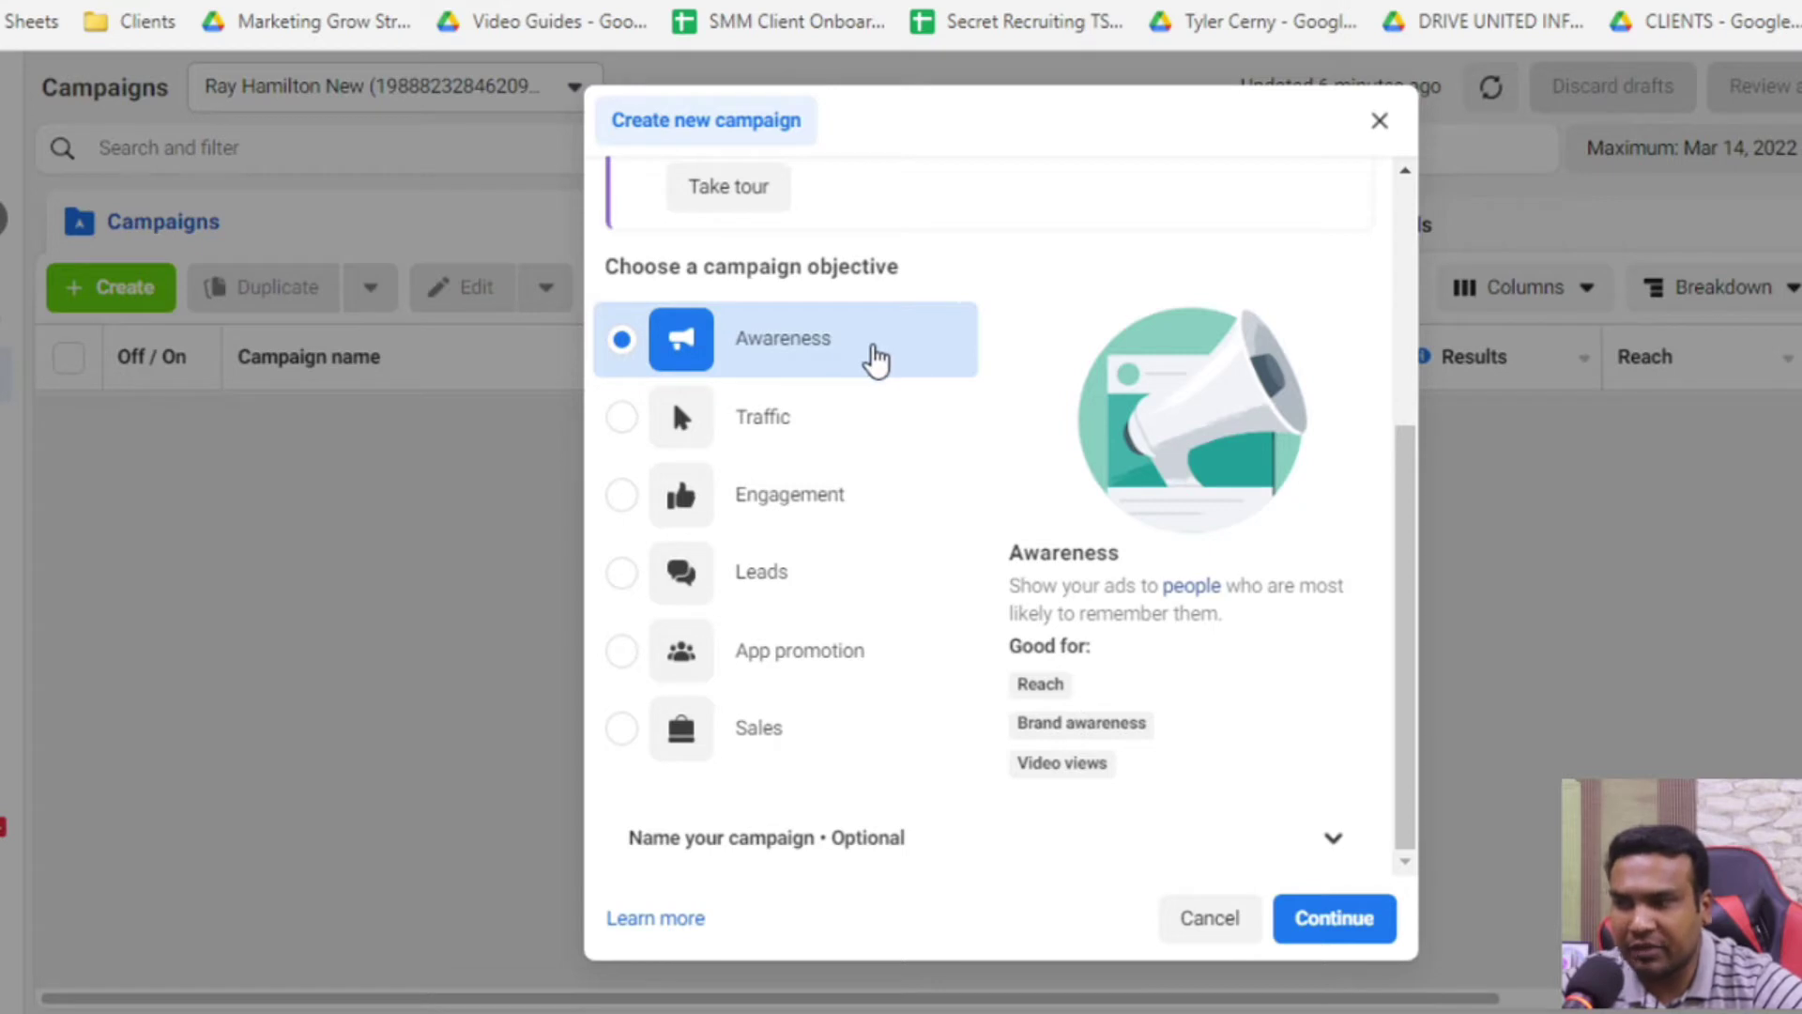
# Compare the Traffic, Engagement, Leads, App promotion and Sales campaign objectives by selecting each in turn
pyautogui.click(624, 420)
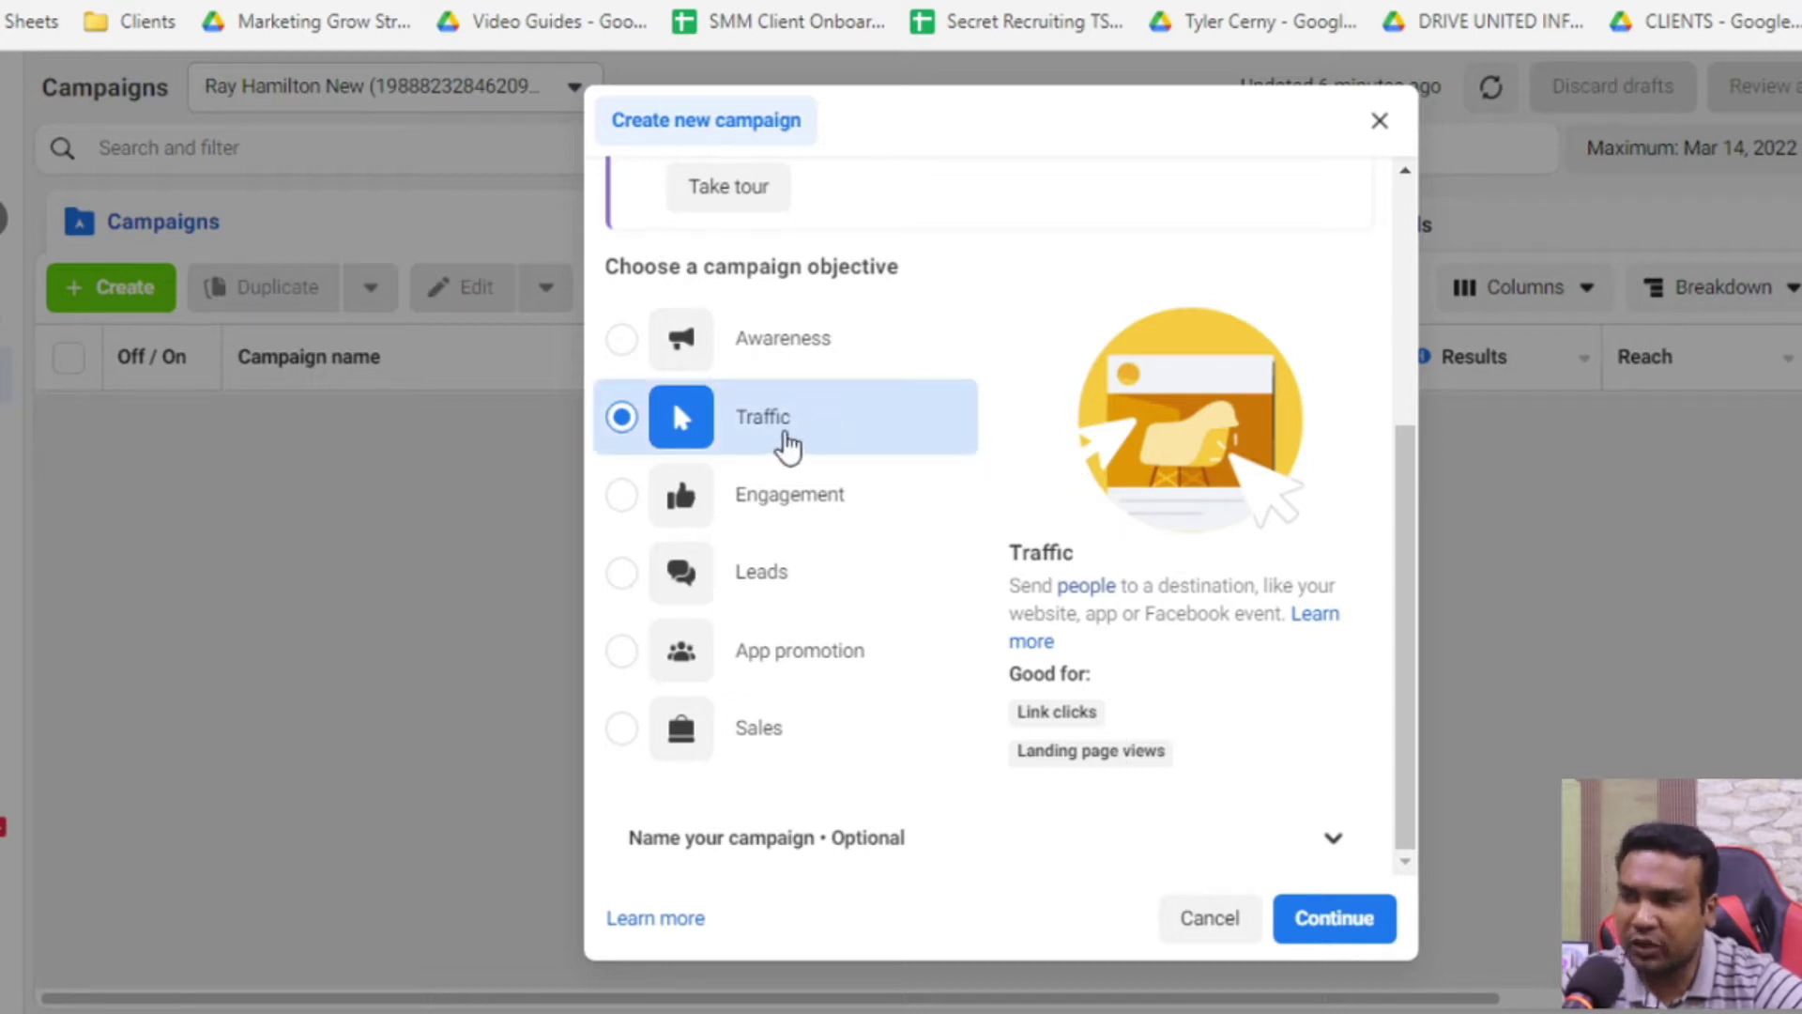
pyautogui.click(626, 500)
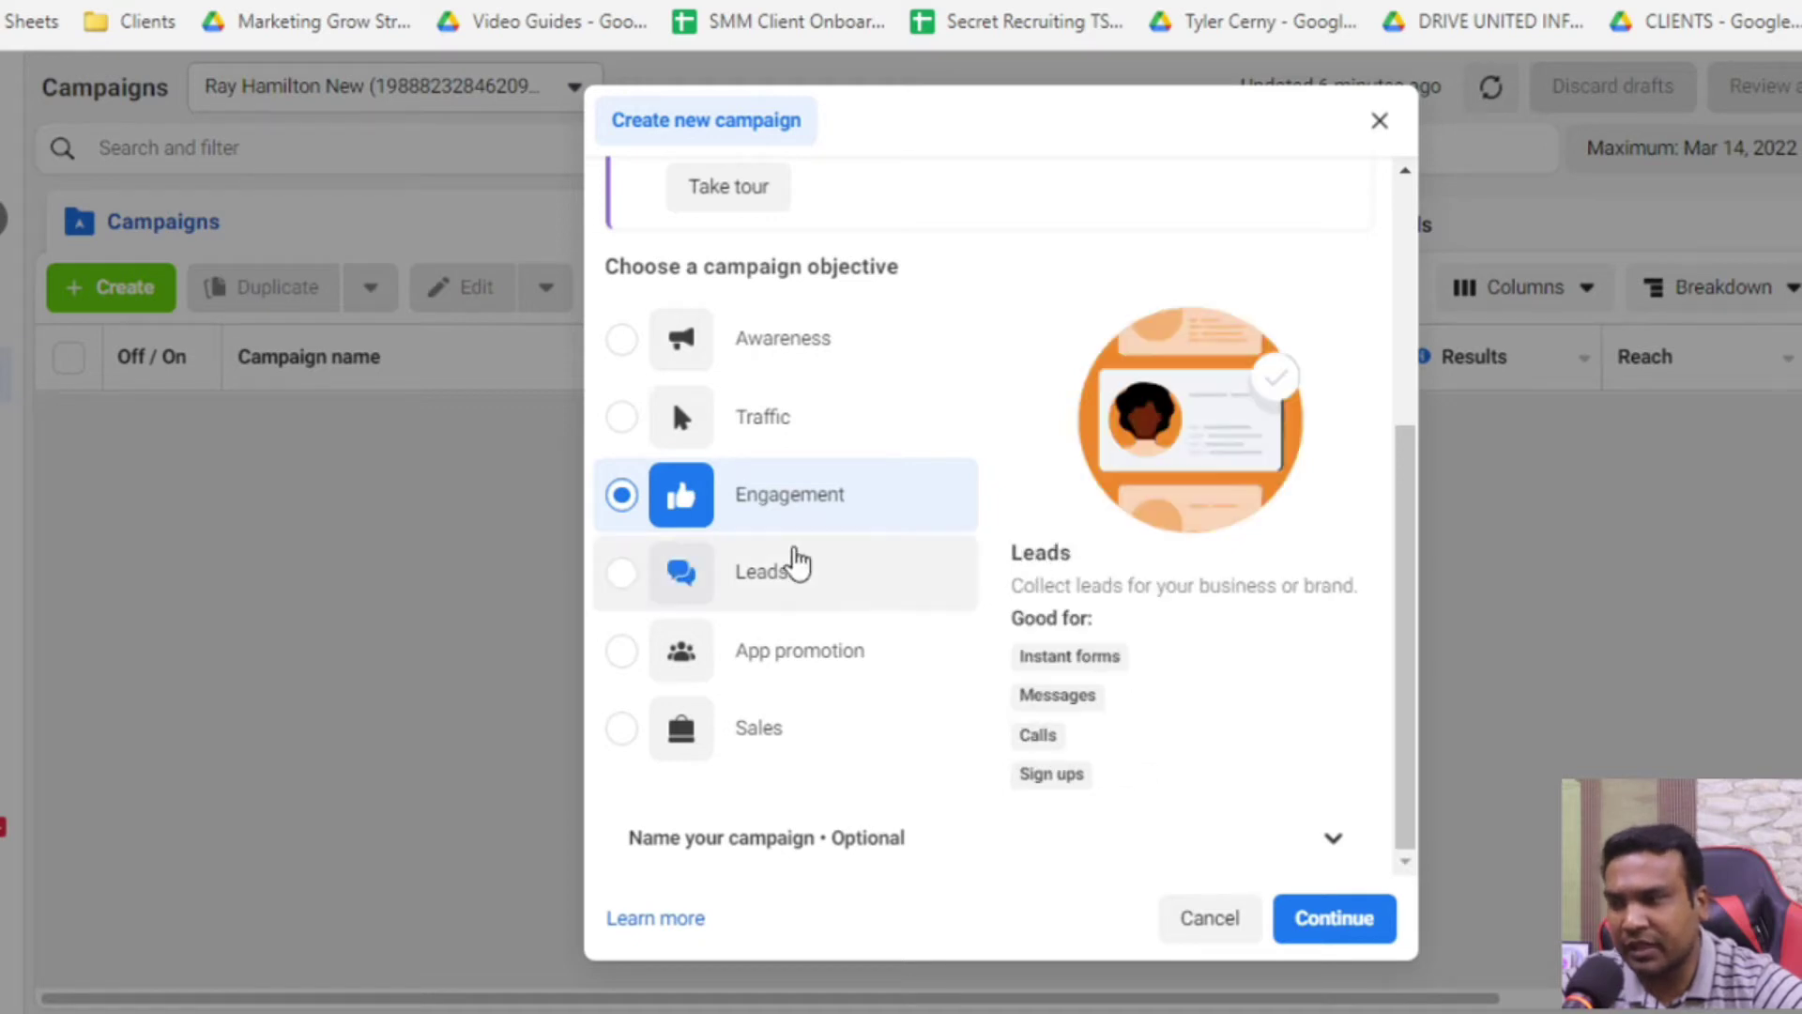
pyautogui.click(623, 576)
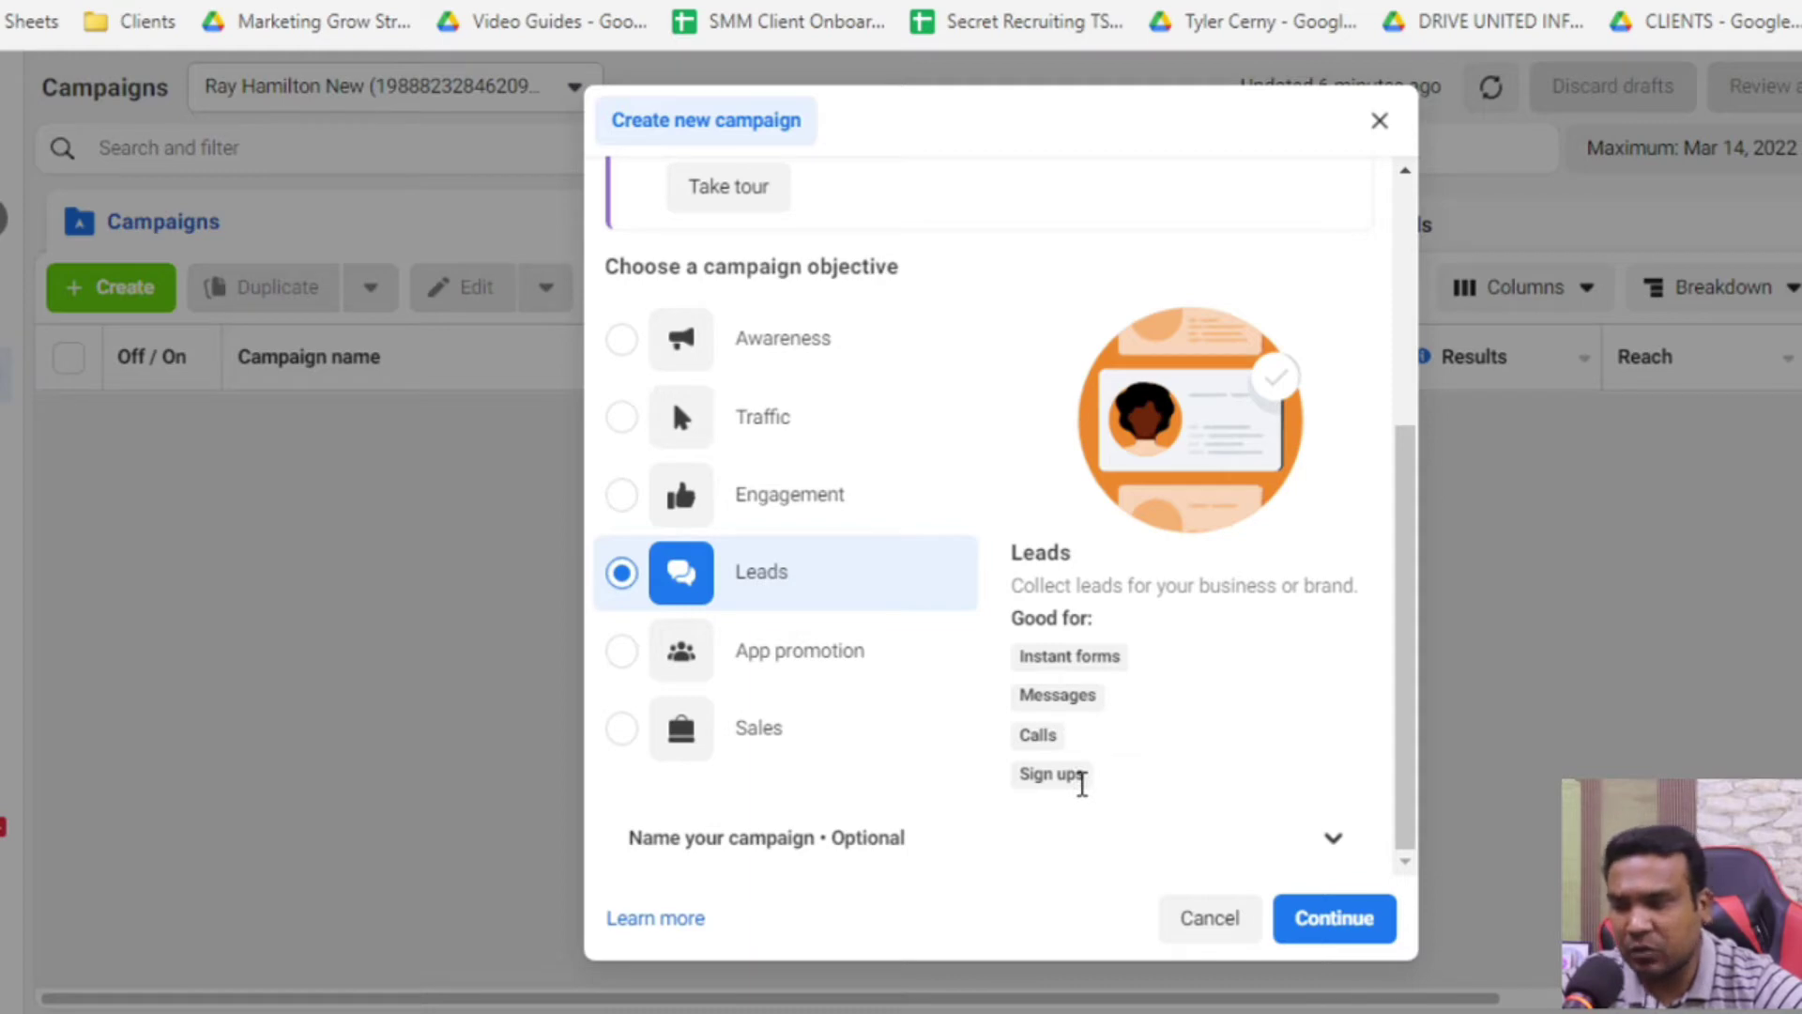
pyautogui.click(627, 654)
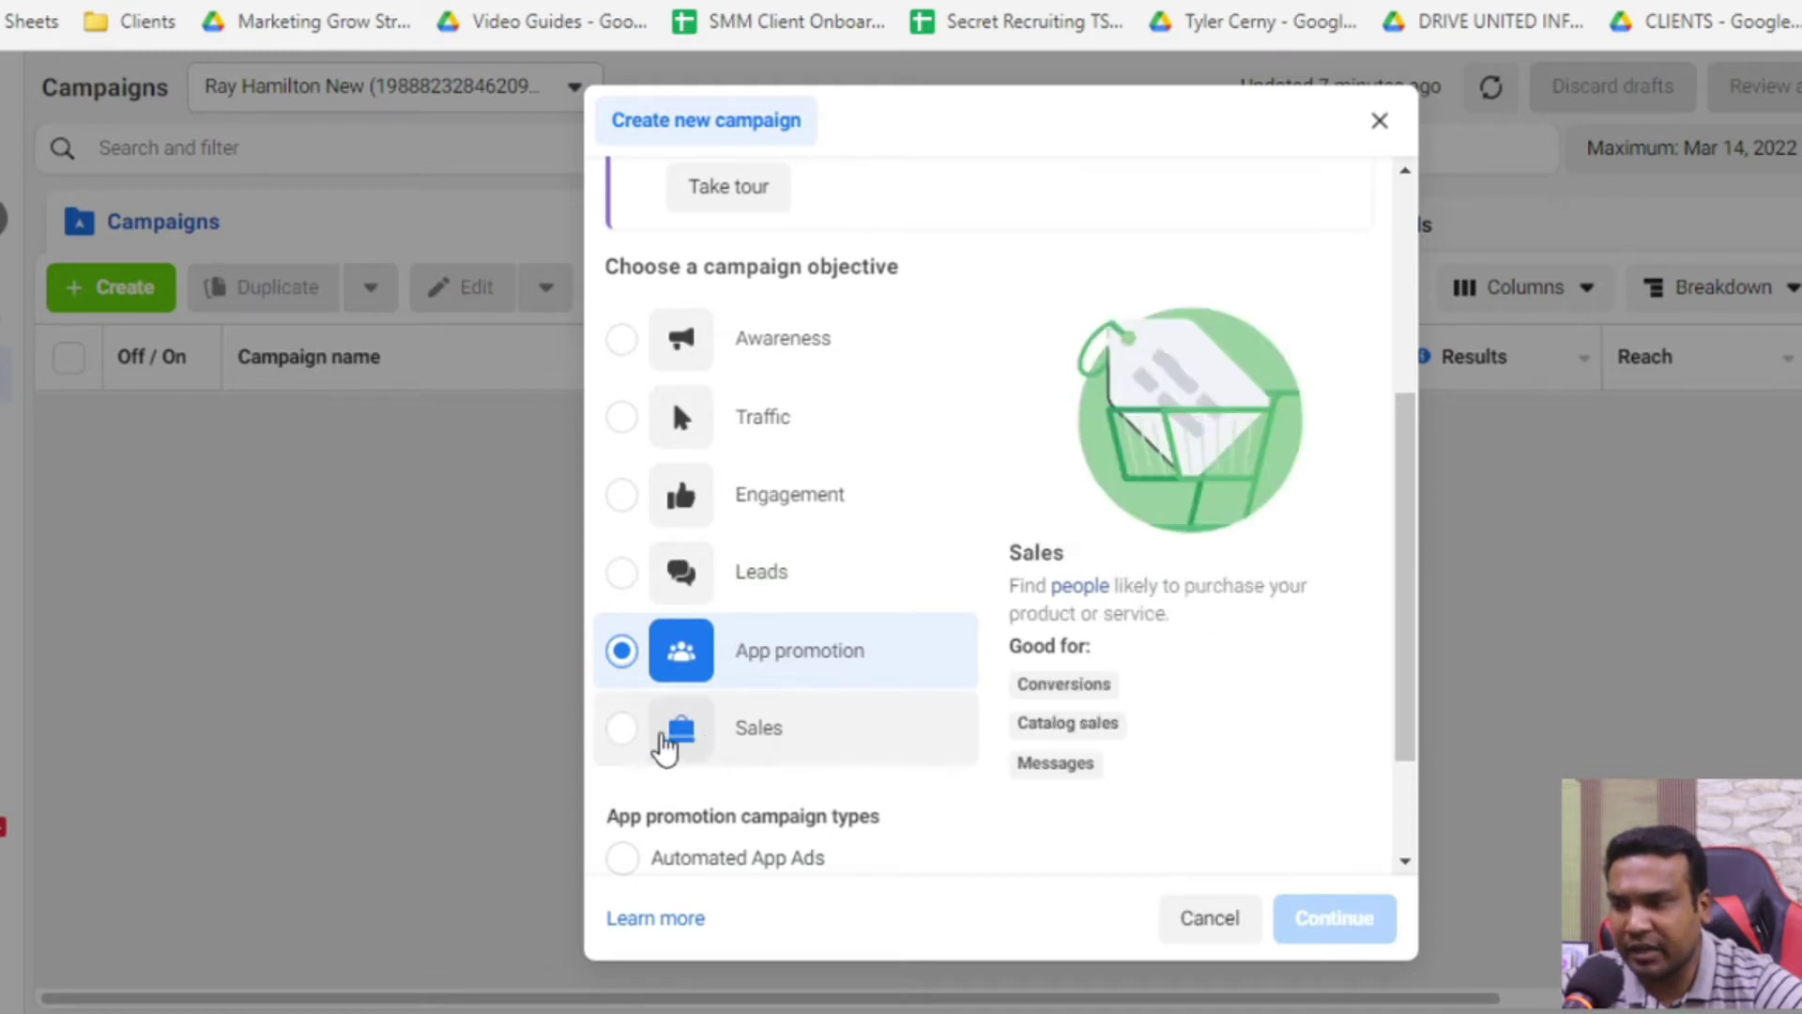
pyautogui.click(908, 725)
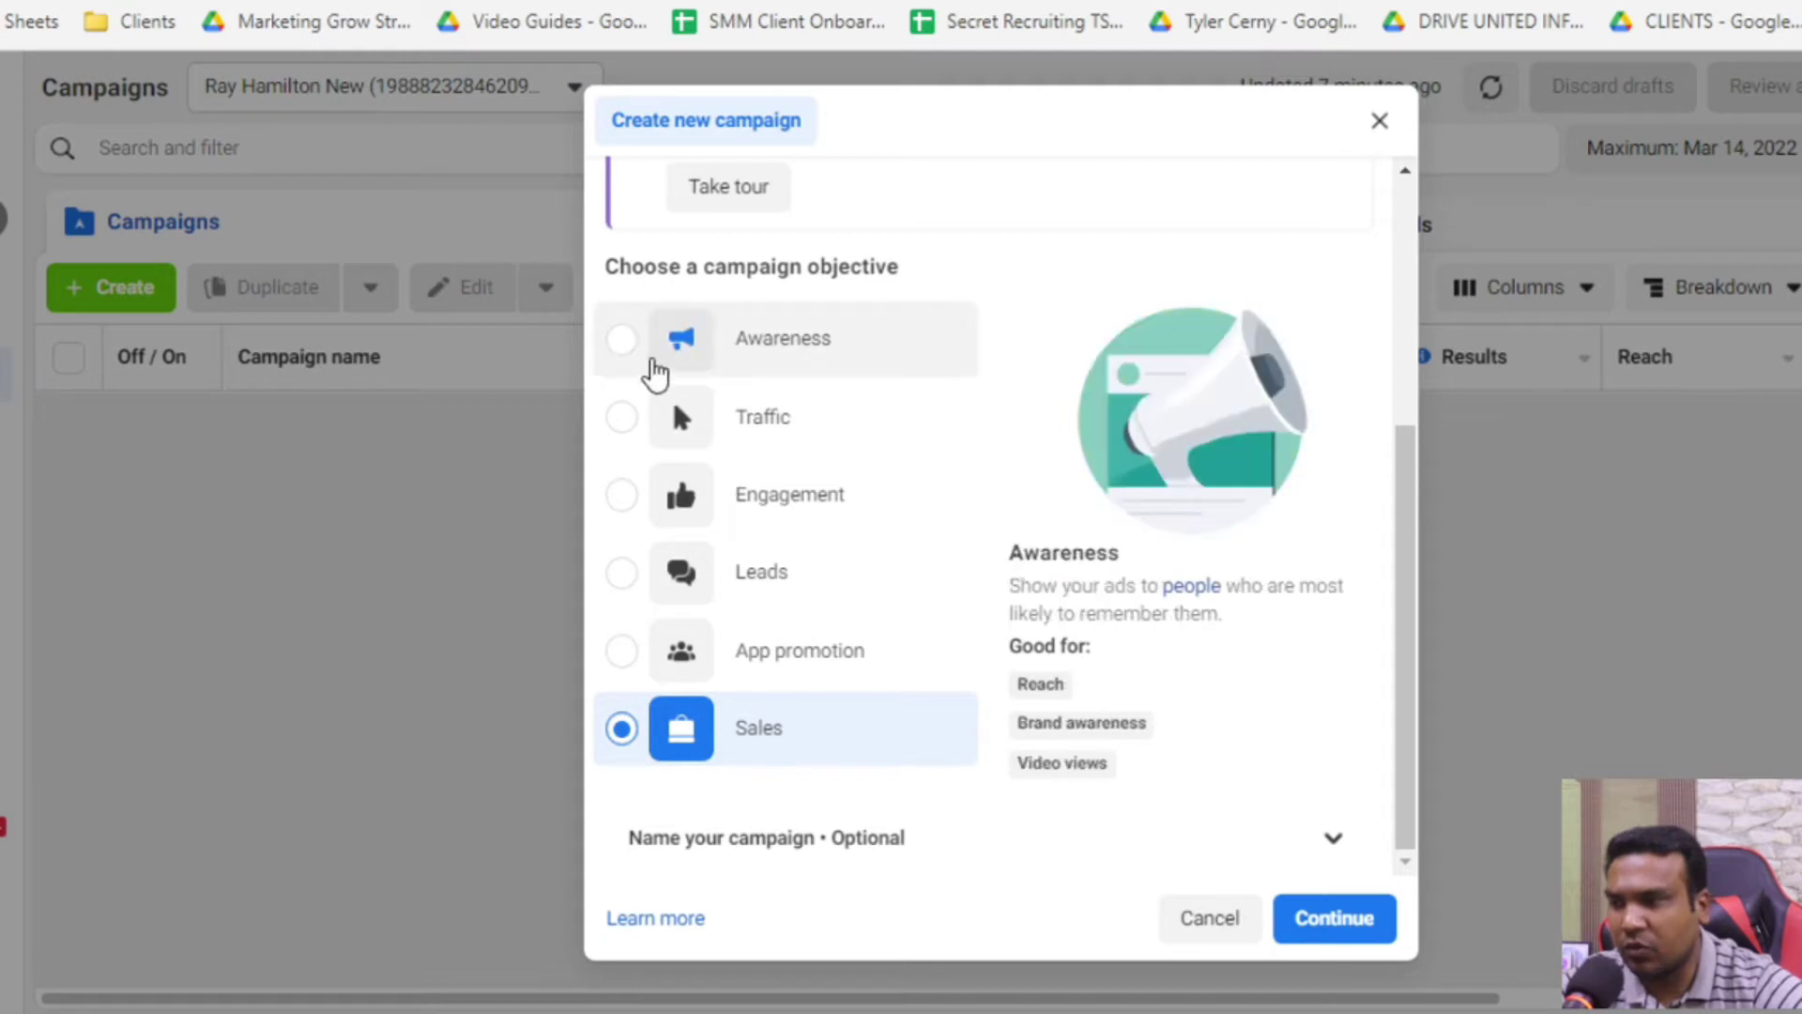
# Create a new campaign with the Awareness objective and dismiss the recommendation to try a Leads campaign
pyautogui.click(624, 346)
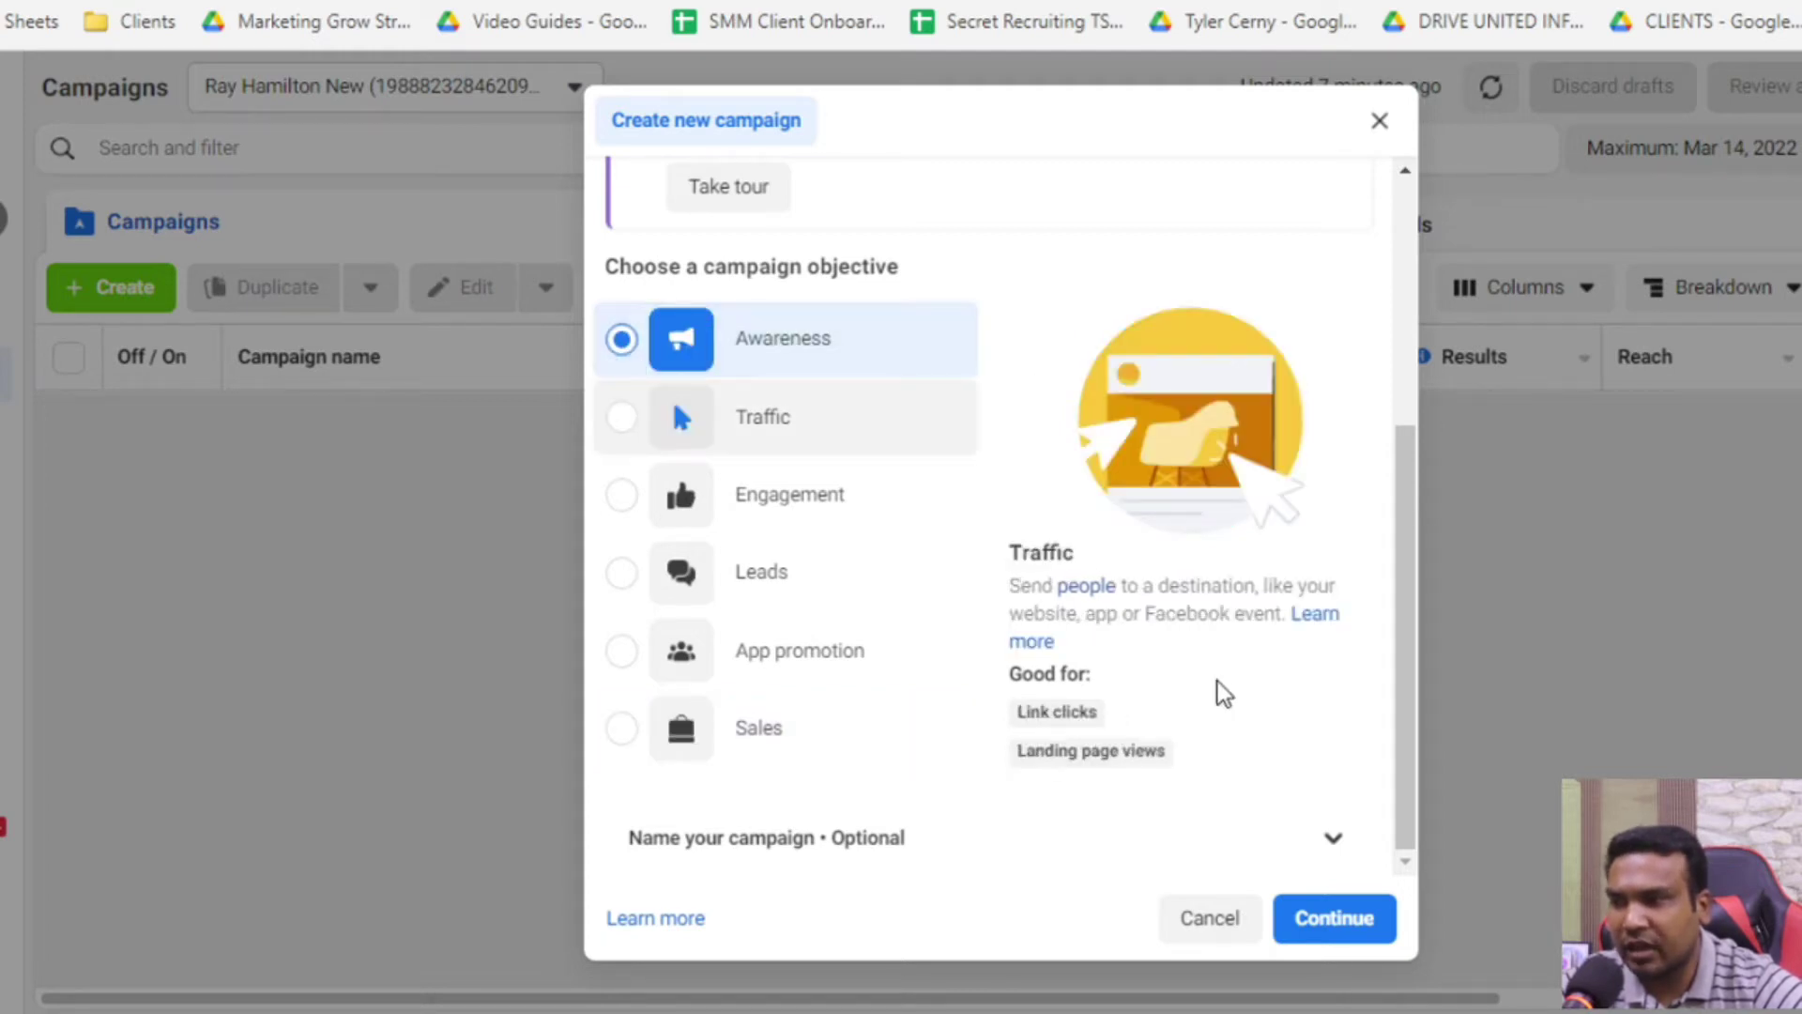
pyautogui.click(1329, 920)
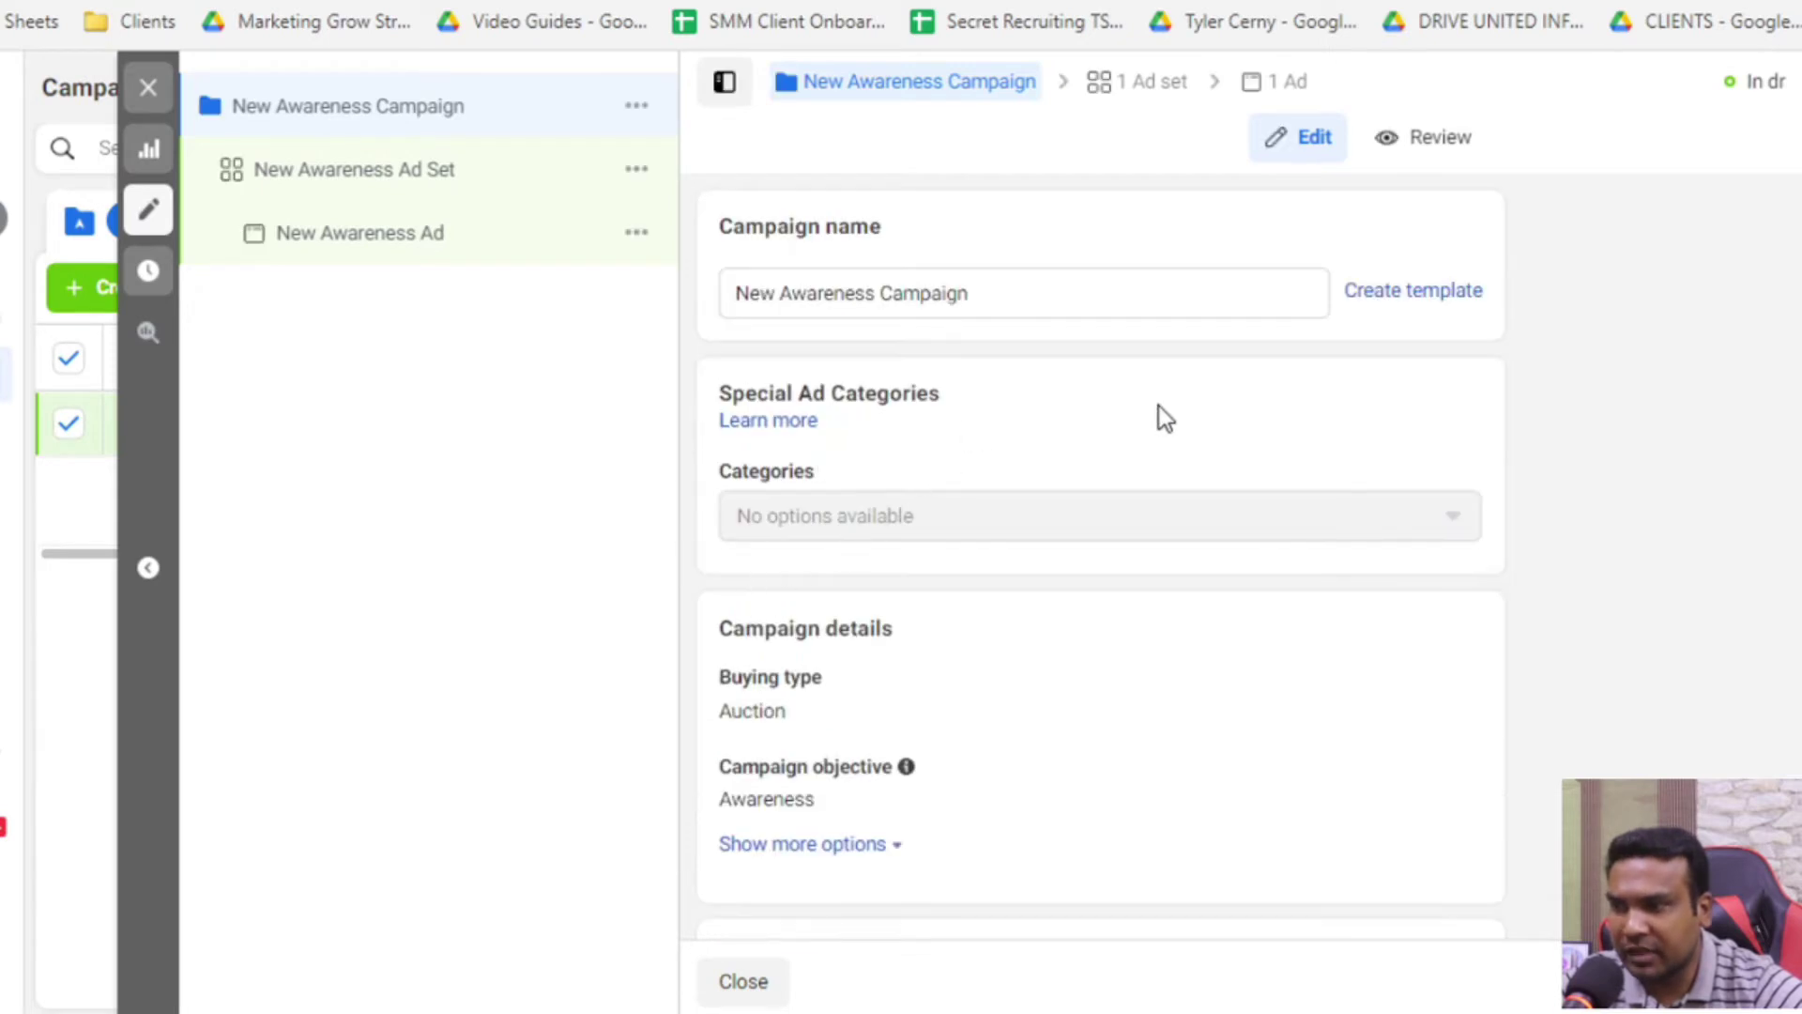
pyautogui.scroll(-4, 1108, 625)
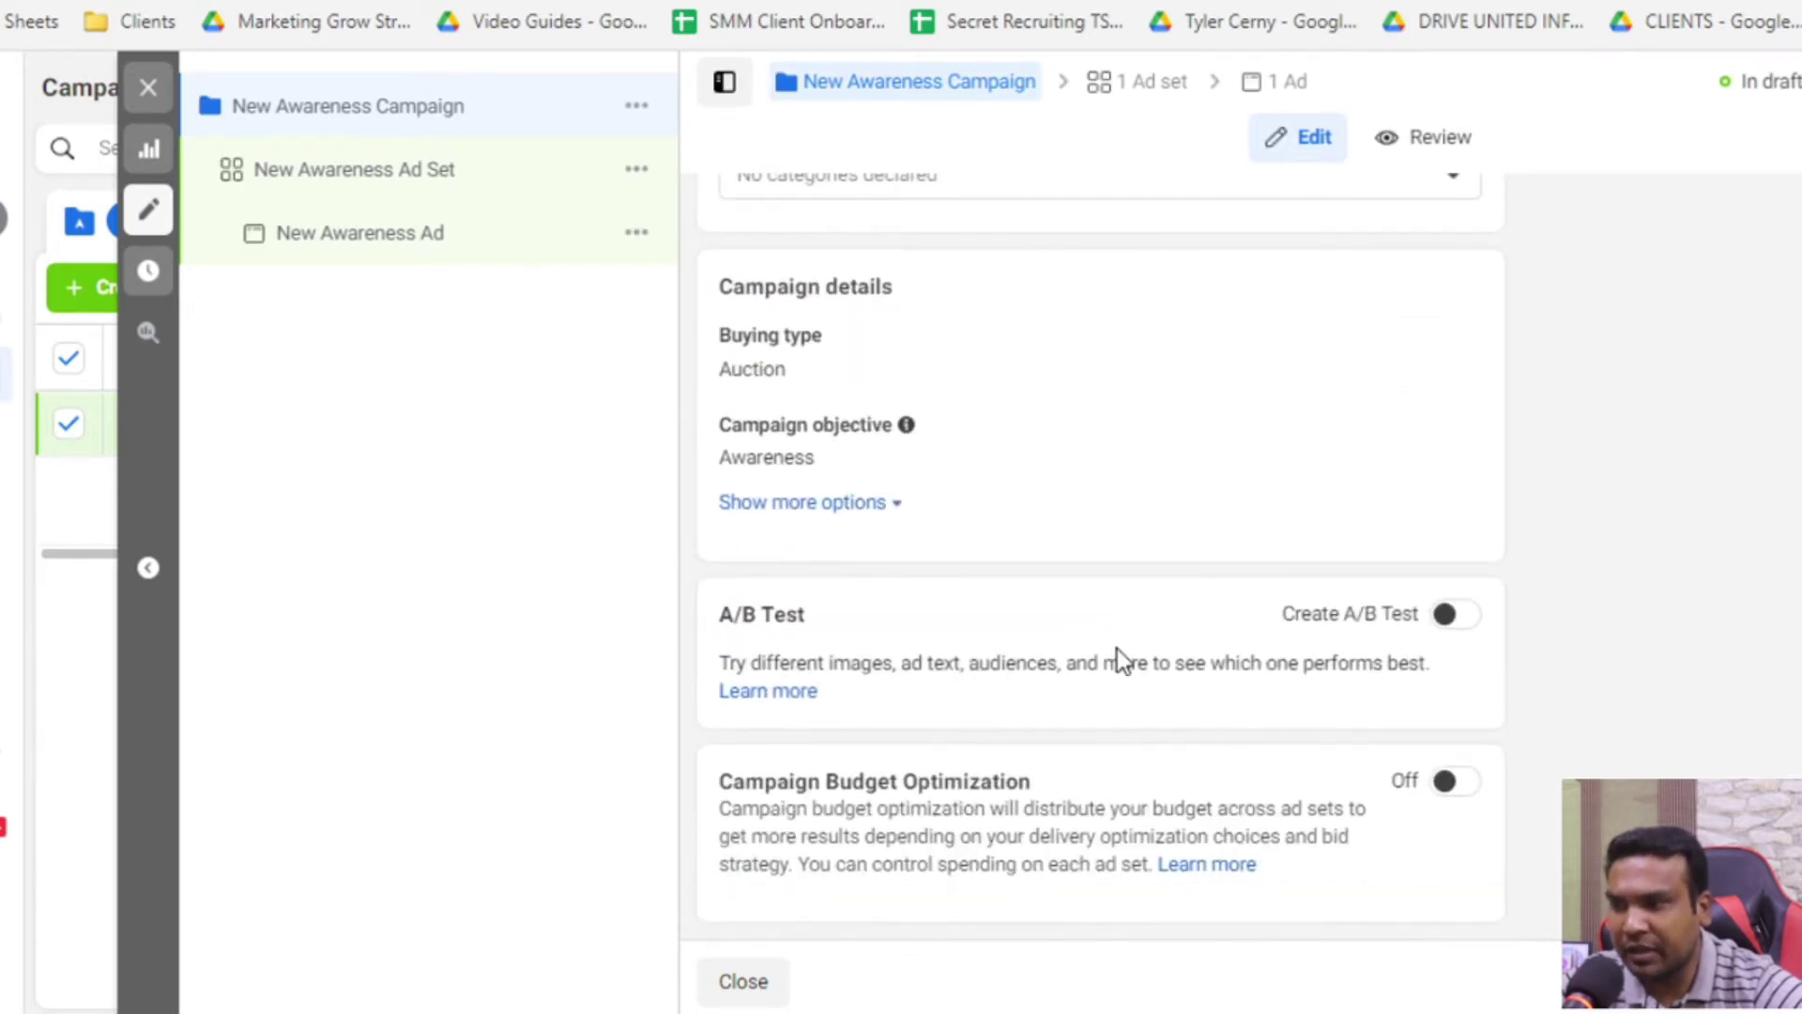
pyautogui.scroll(4, 1117, 650)
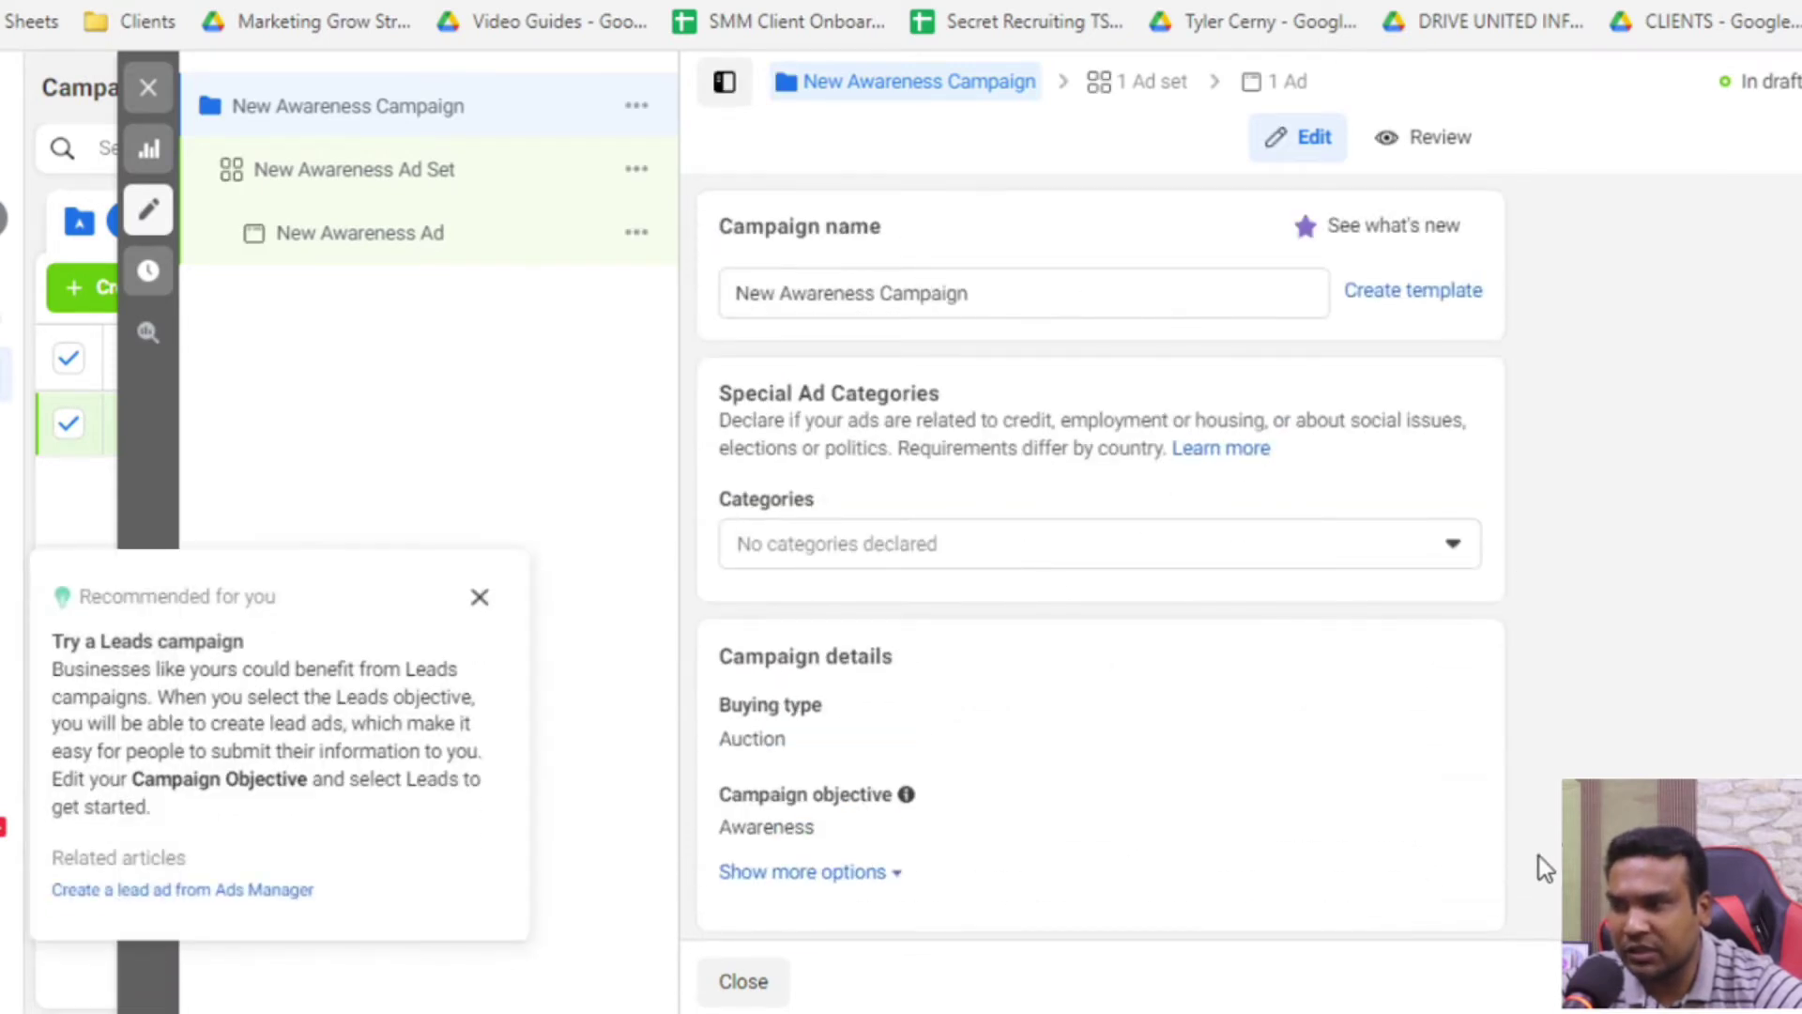
pyautogui.click(479, 597)
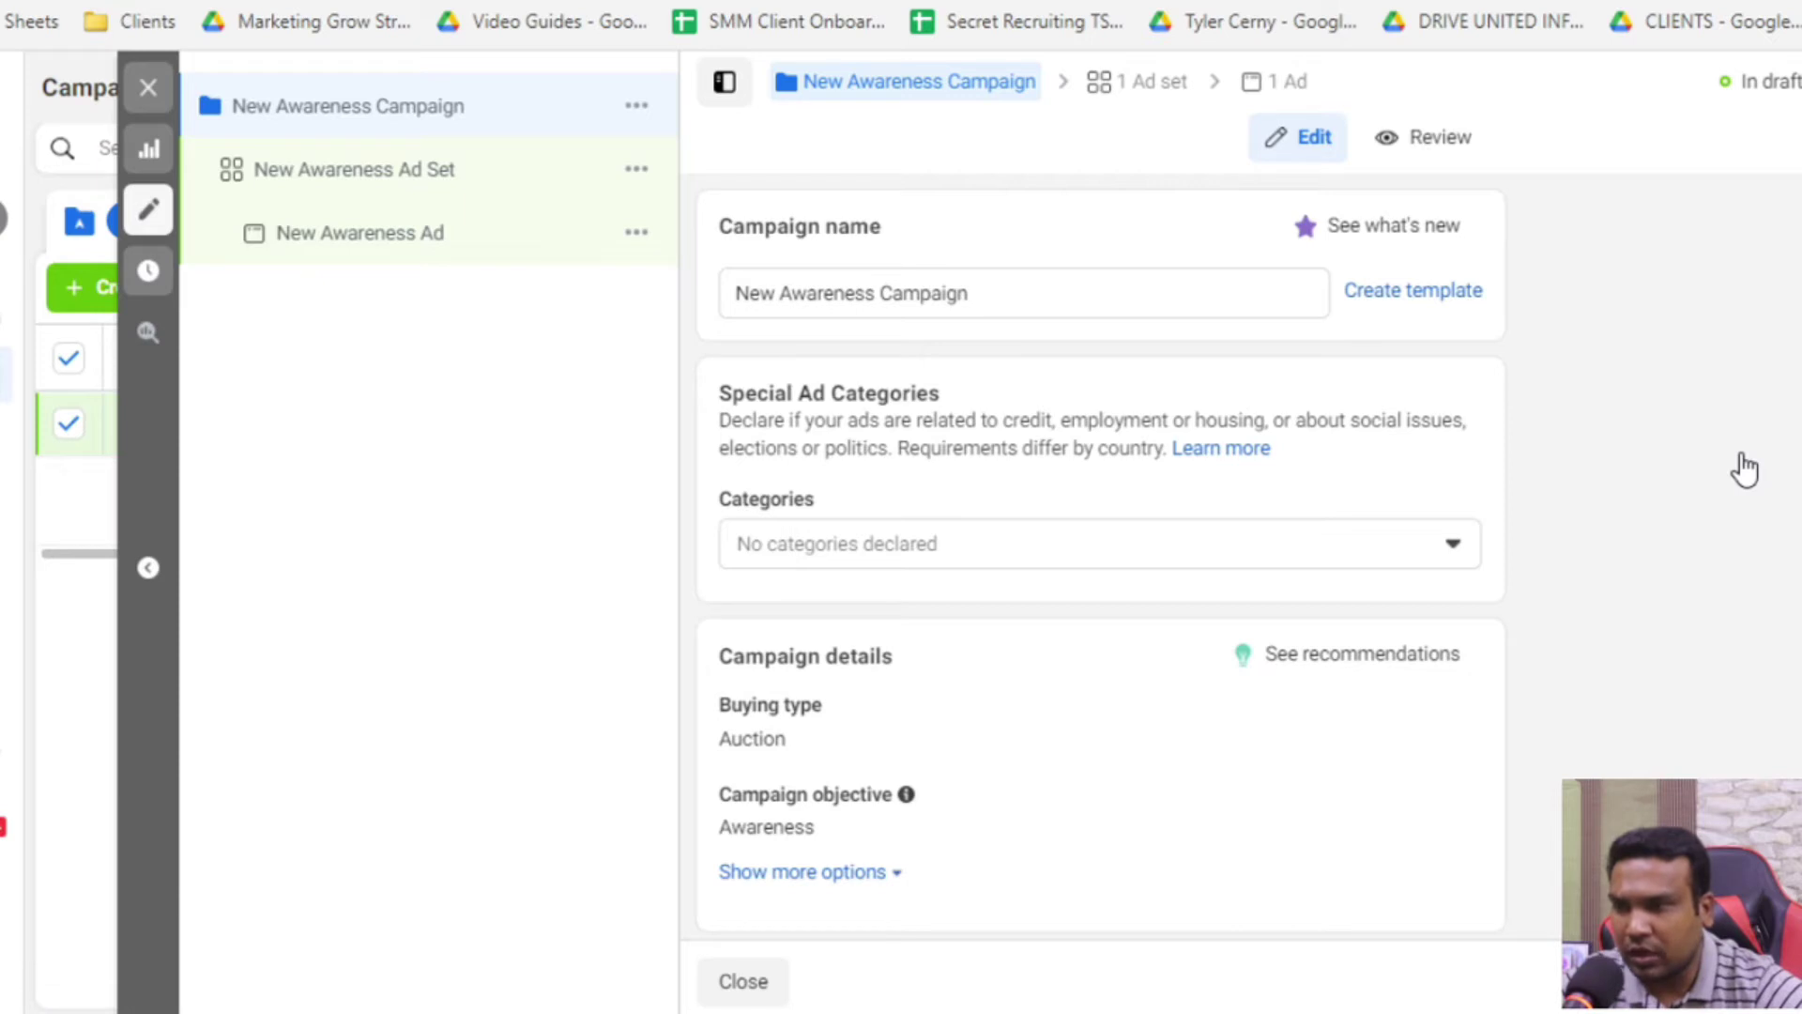
# Review the New Awareness Ad Set's page, dynamic creative, optimization, budget and audience settings
pyautogui.click(310, 171)
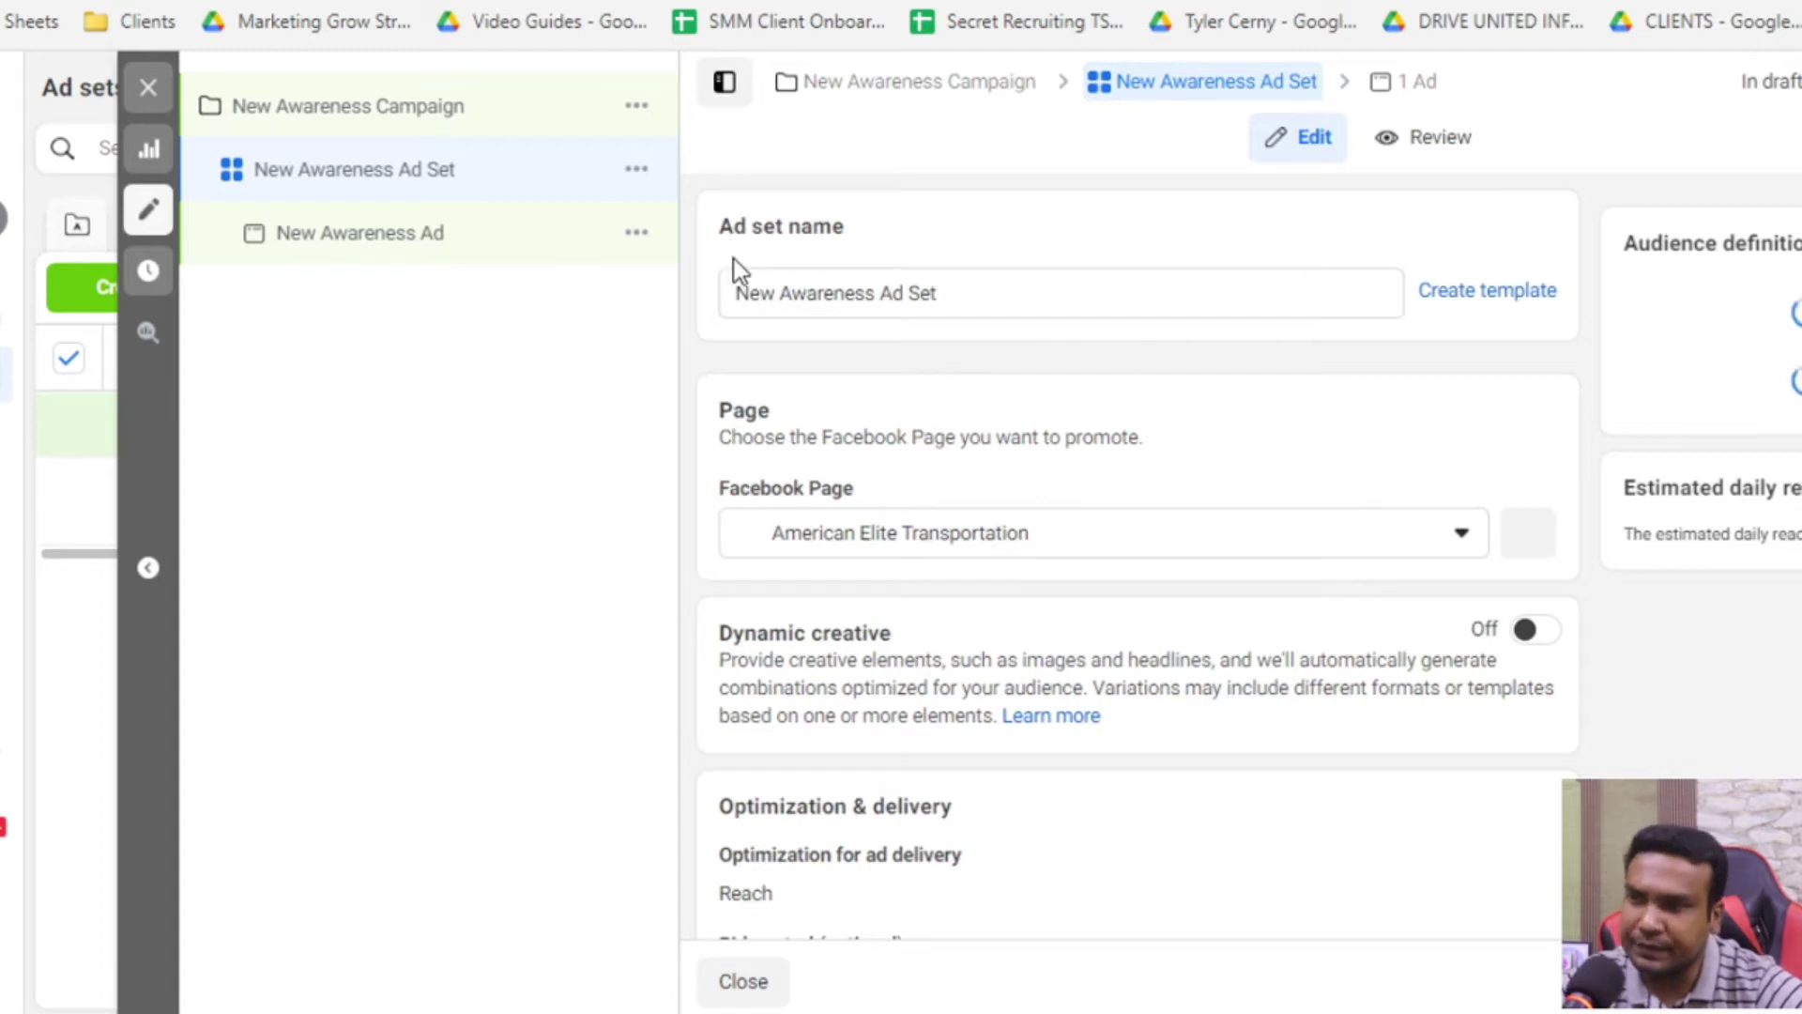
pyautogui.scroll(-3, 1032, 366)
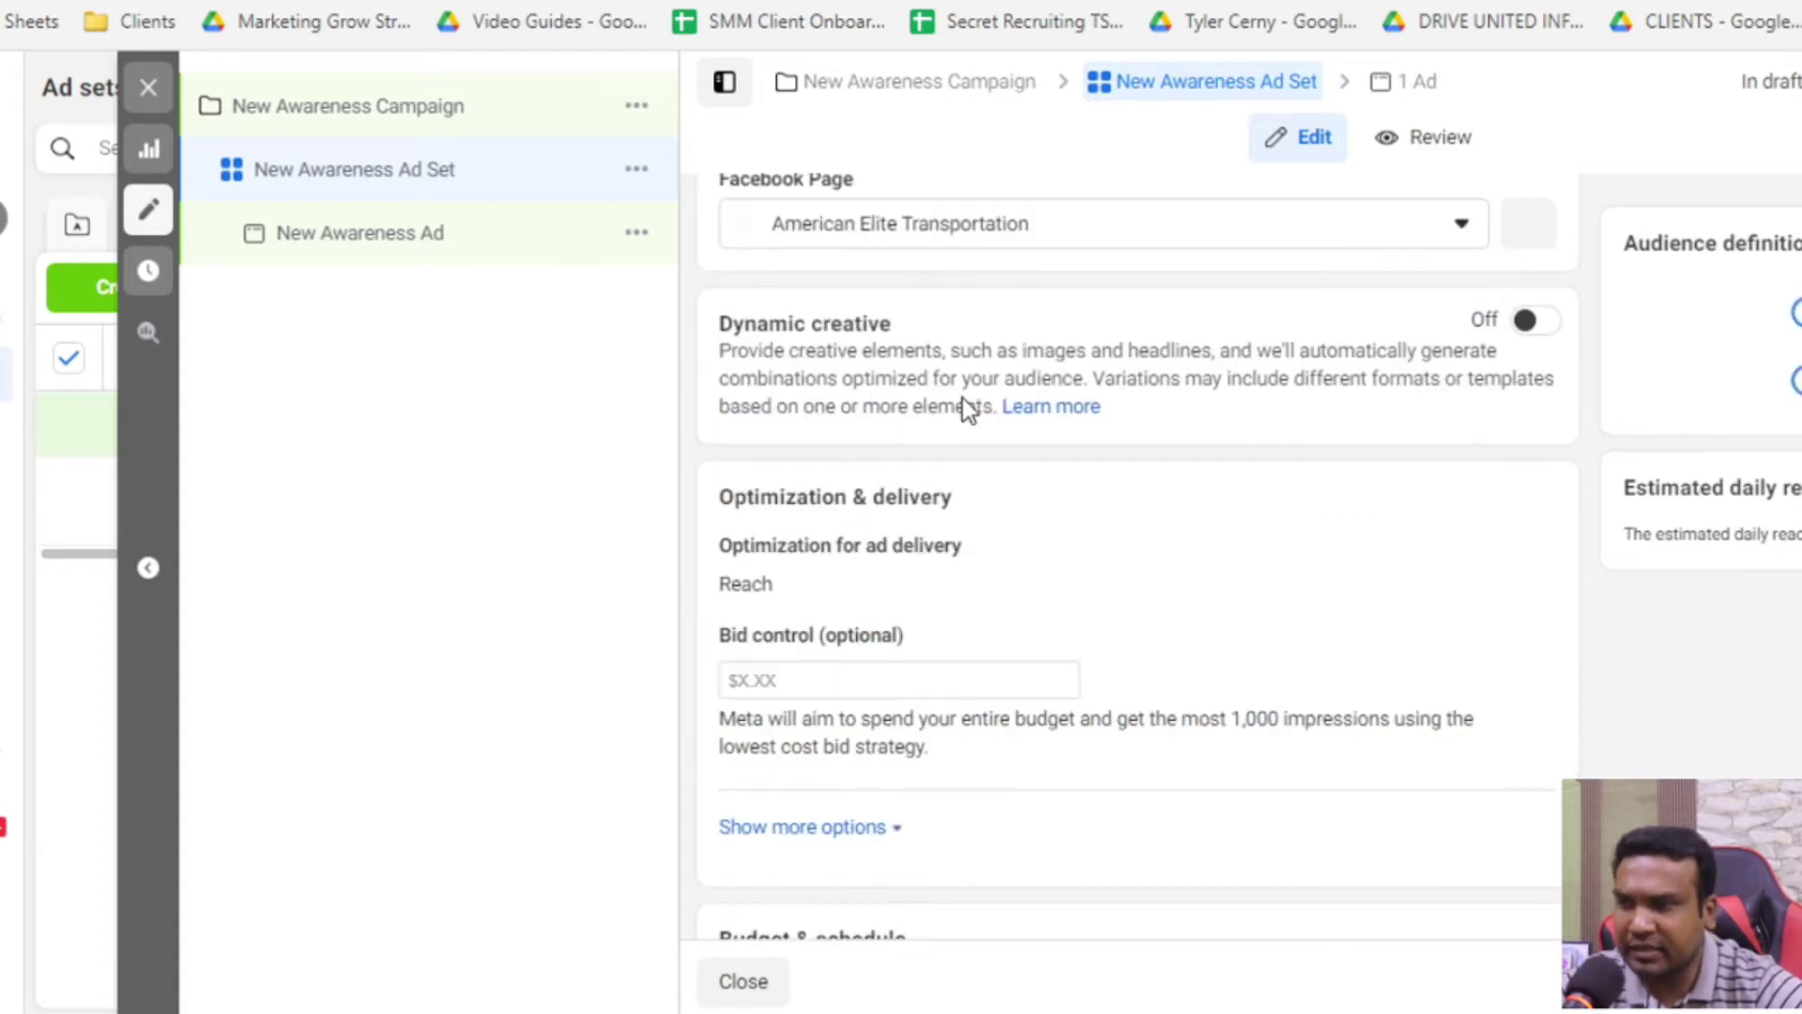
pyautogui.scroll(3, 850, 305)
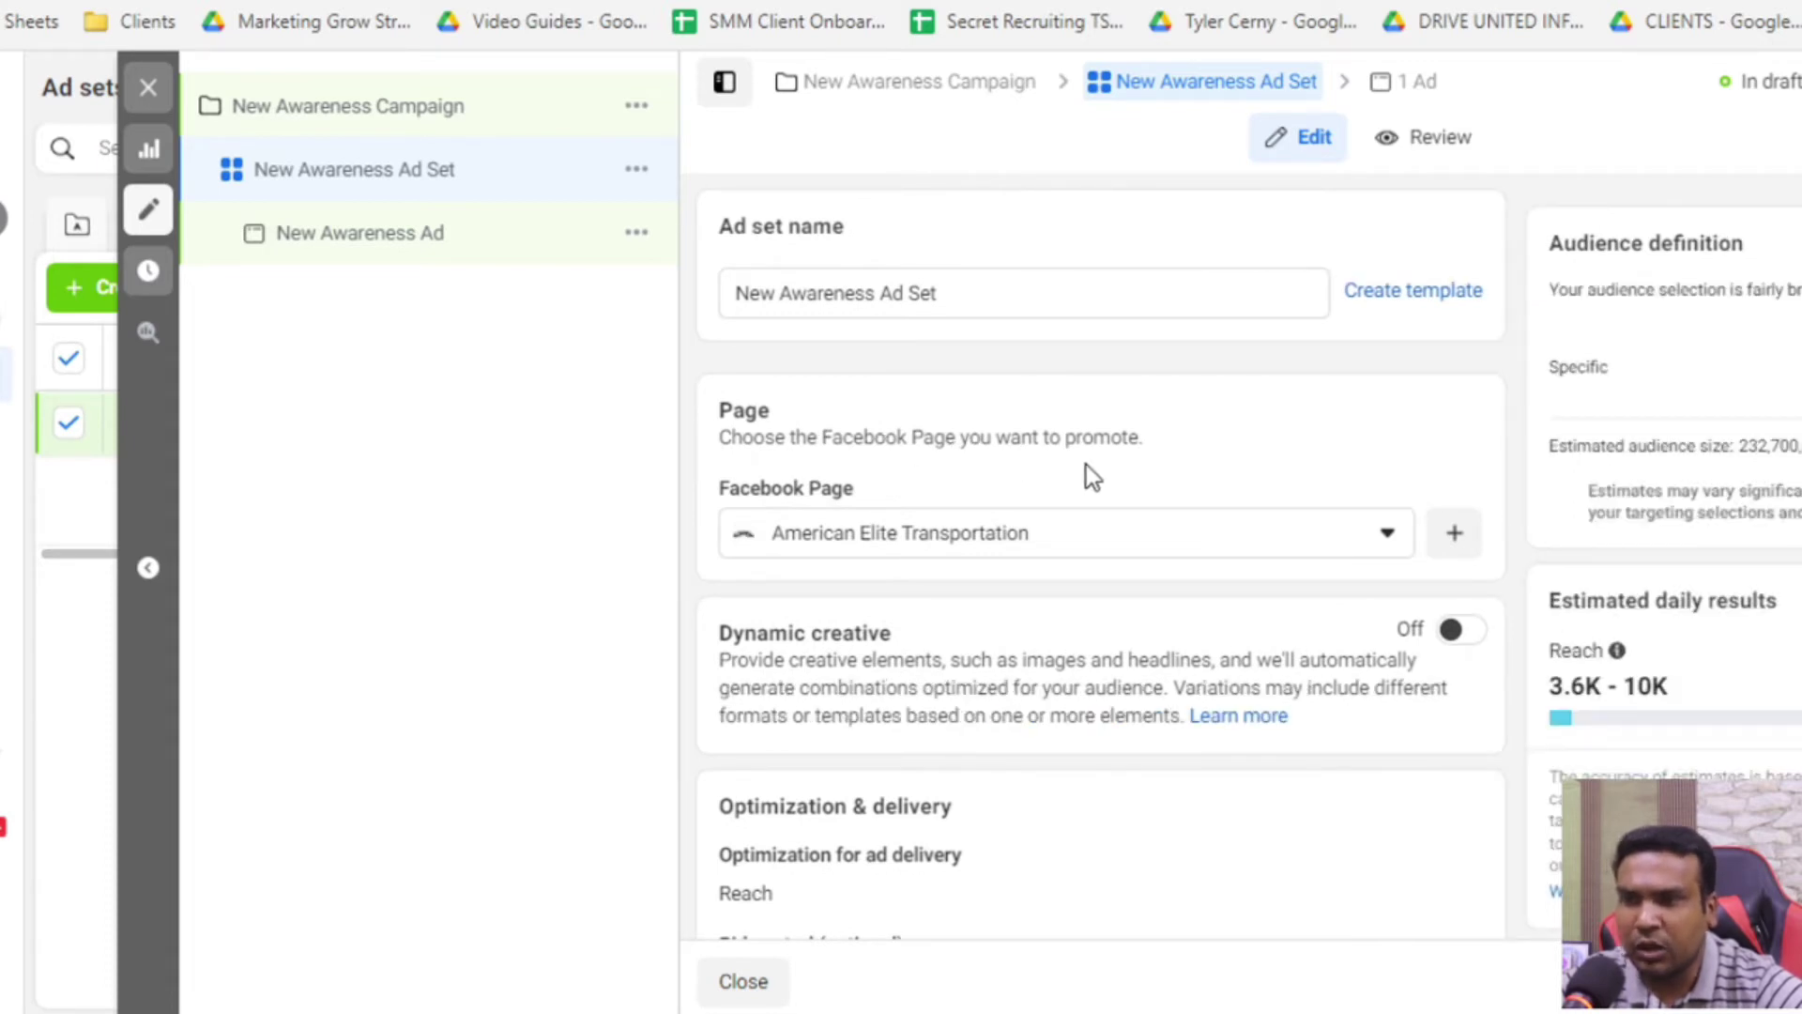
pyautogui.scroll(-4, 1139, 455)
pyautogui.scroll(-12, 1140, 454)
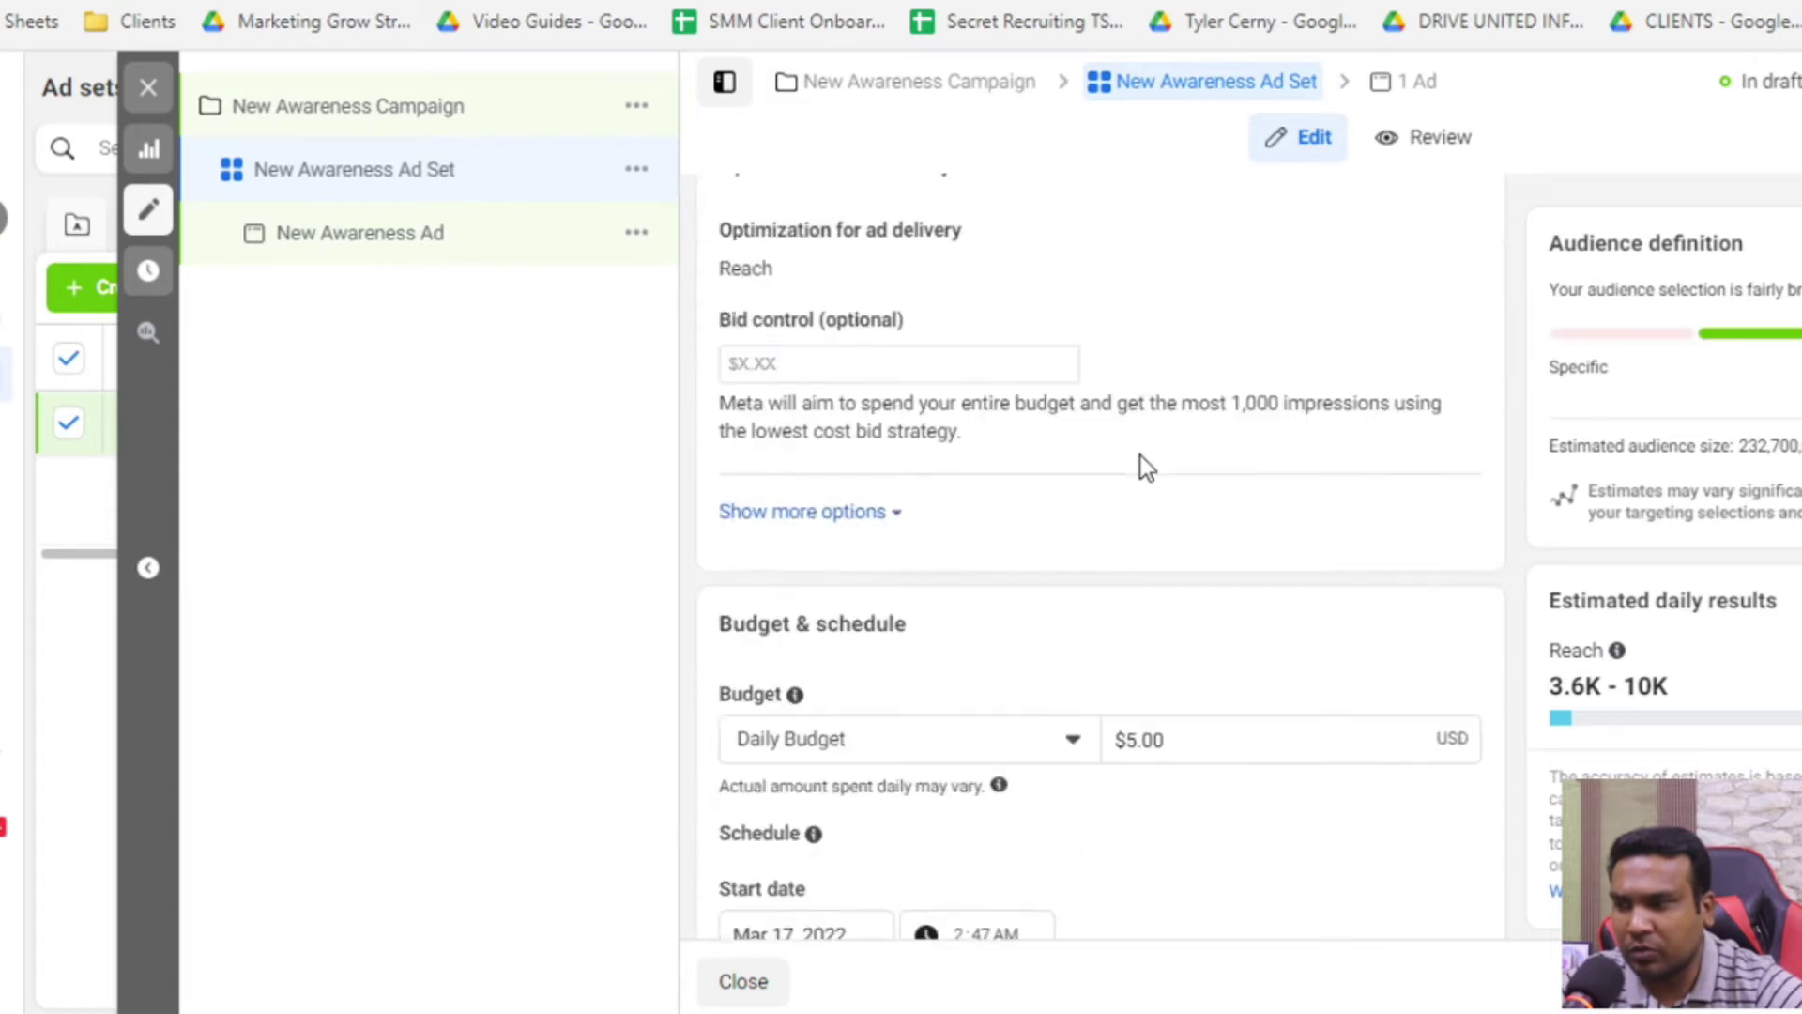
pyautogui.scroll(-3, 1168, 490)
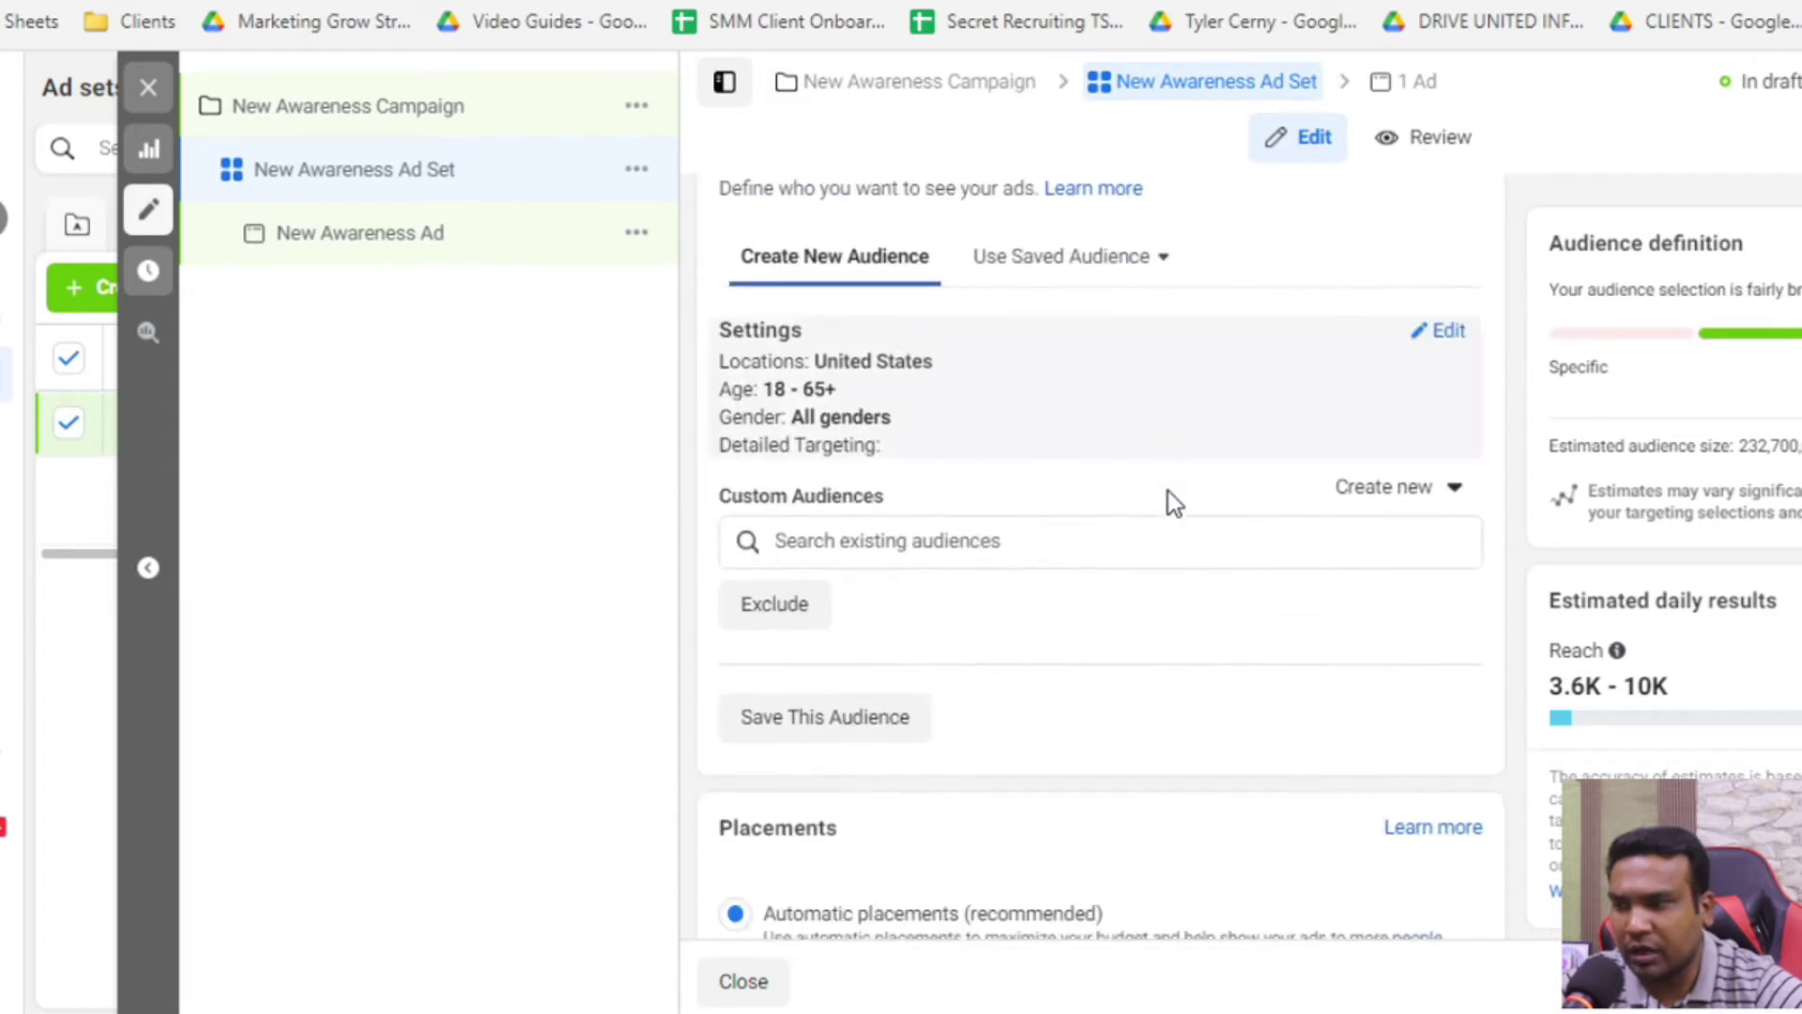
pyautogui.scroll(14, 1145, 467)
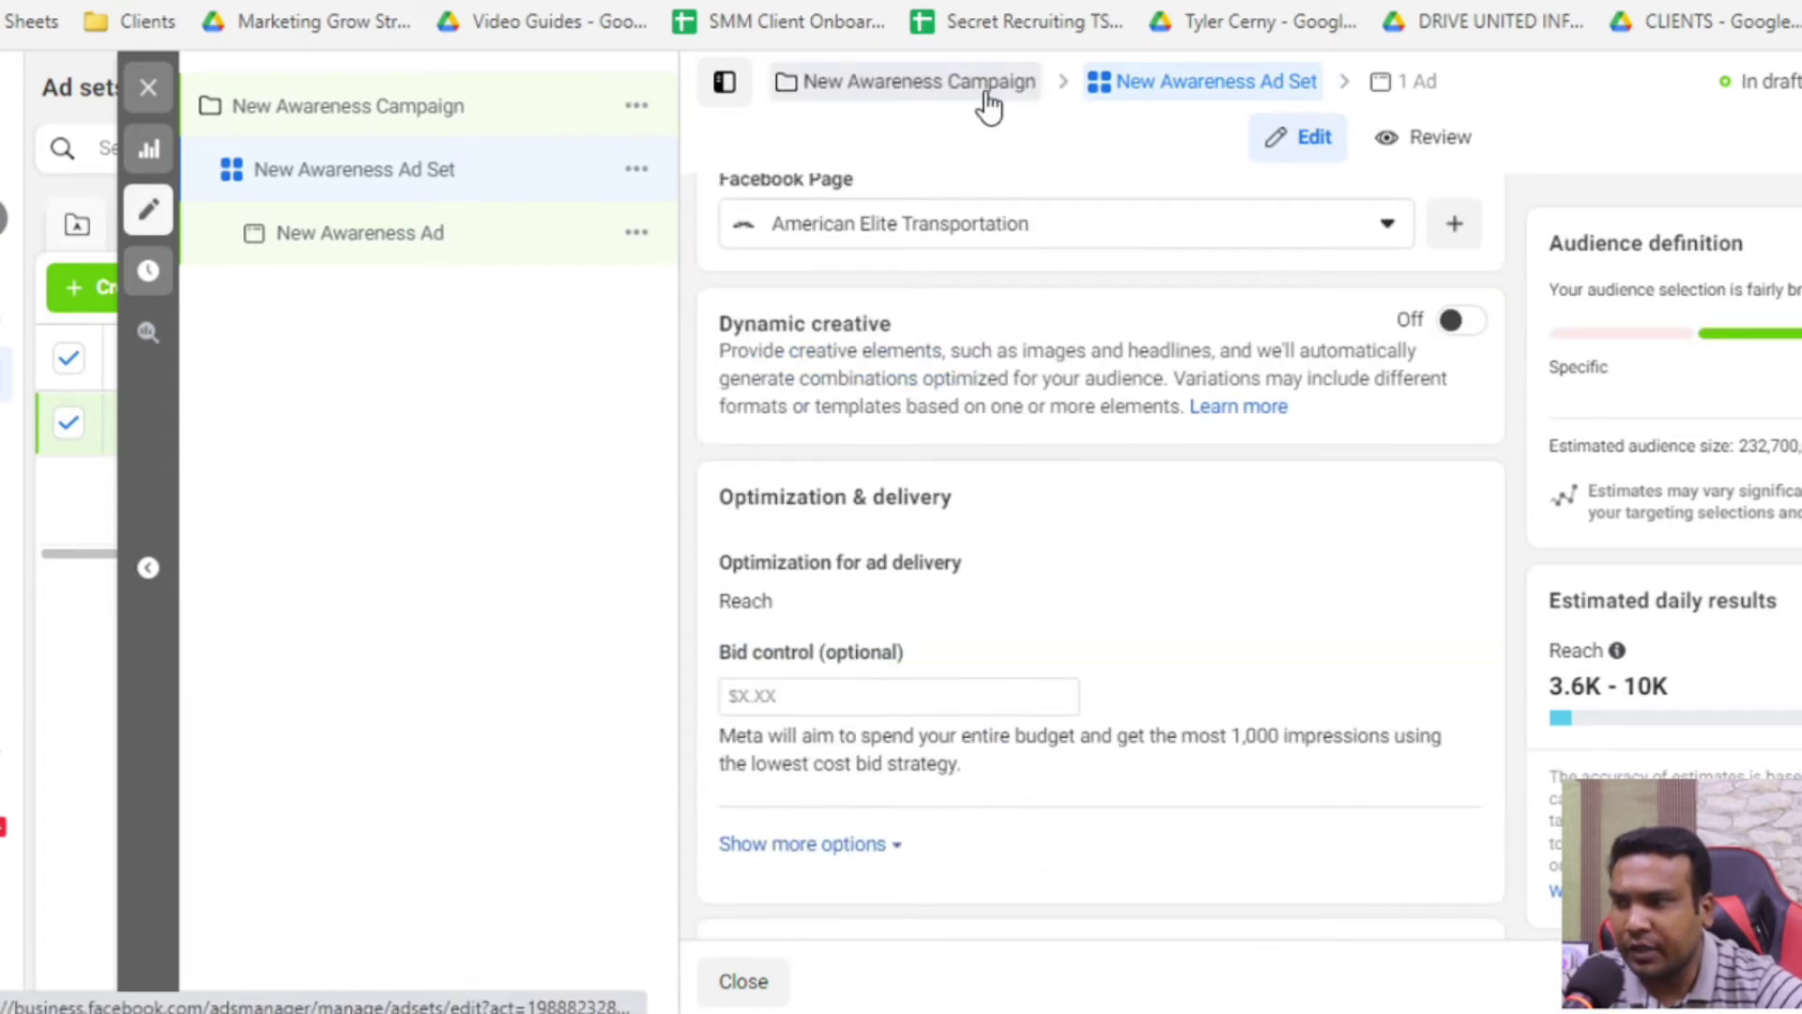
# Change the objective of the New Awareness Campaign to Traffic and accept the resulting settings change
pyautogui.click(842, 98)
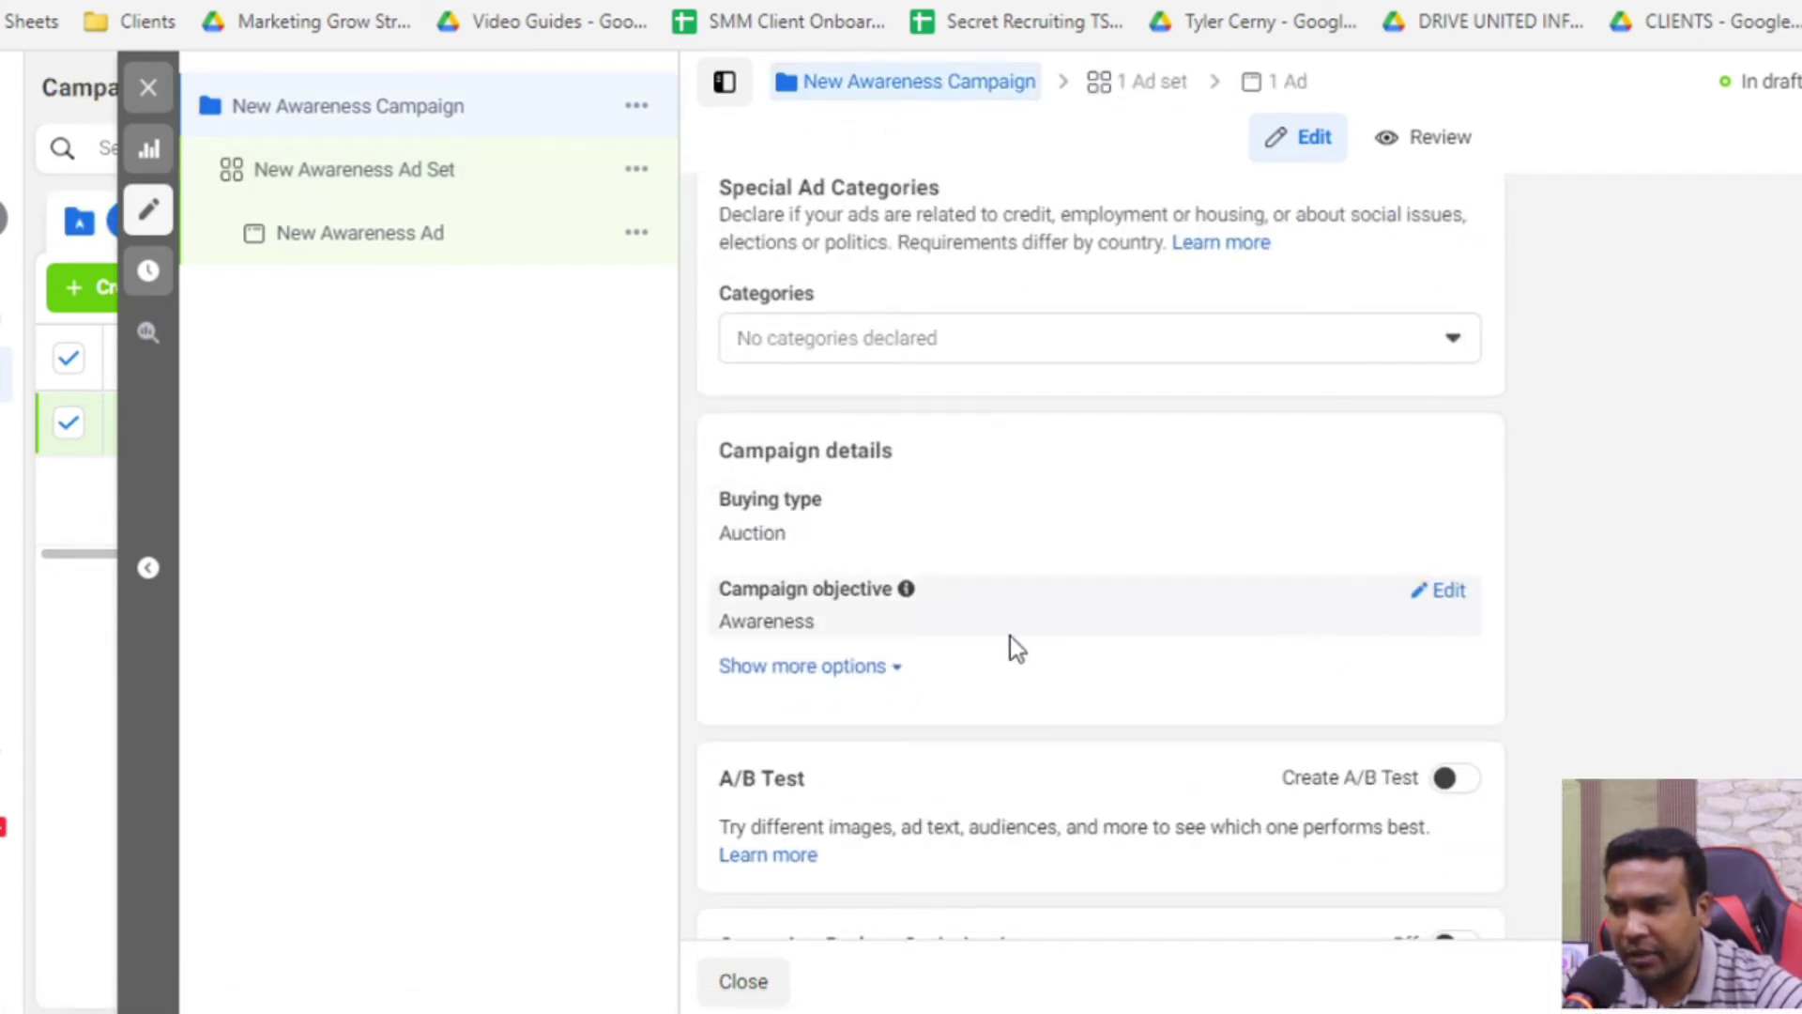
pyautogui.click(883, 667)
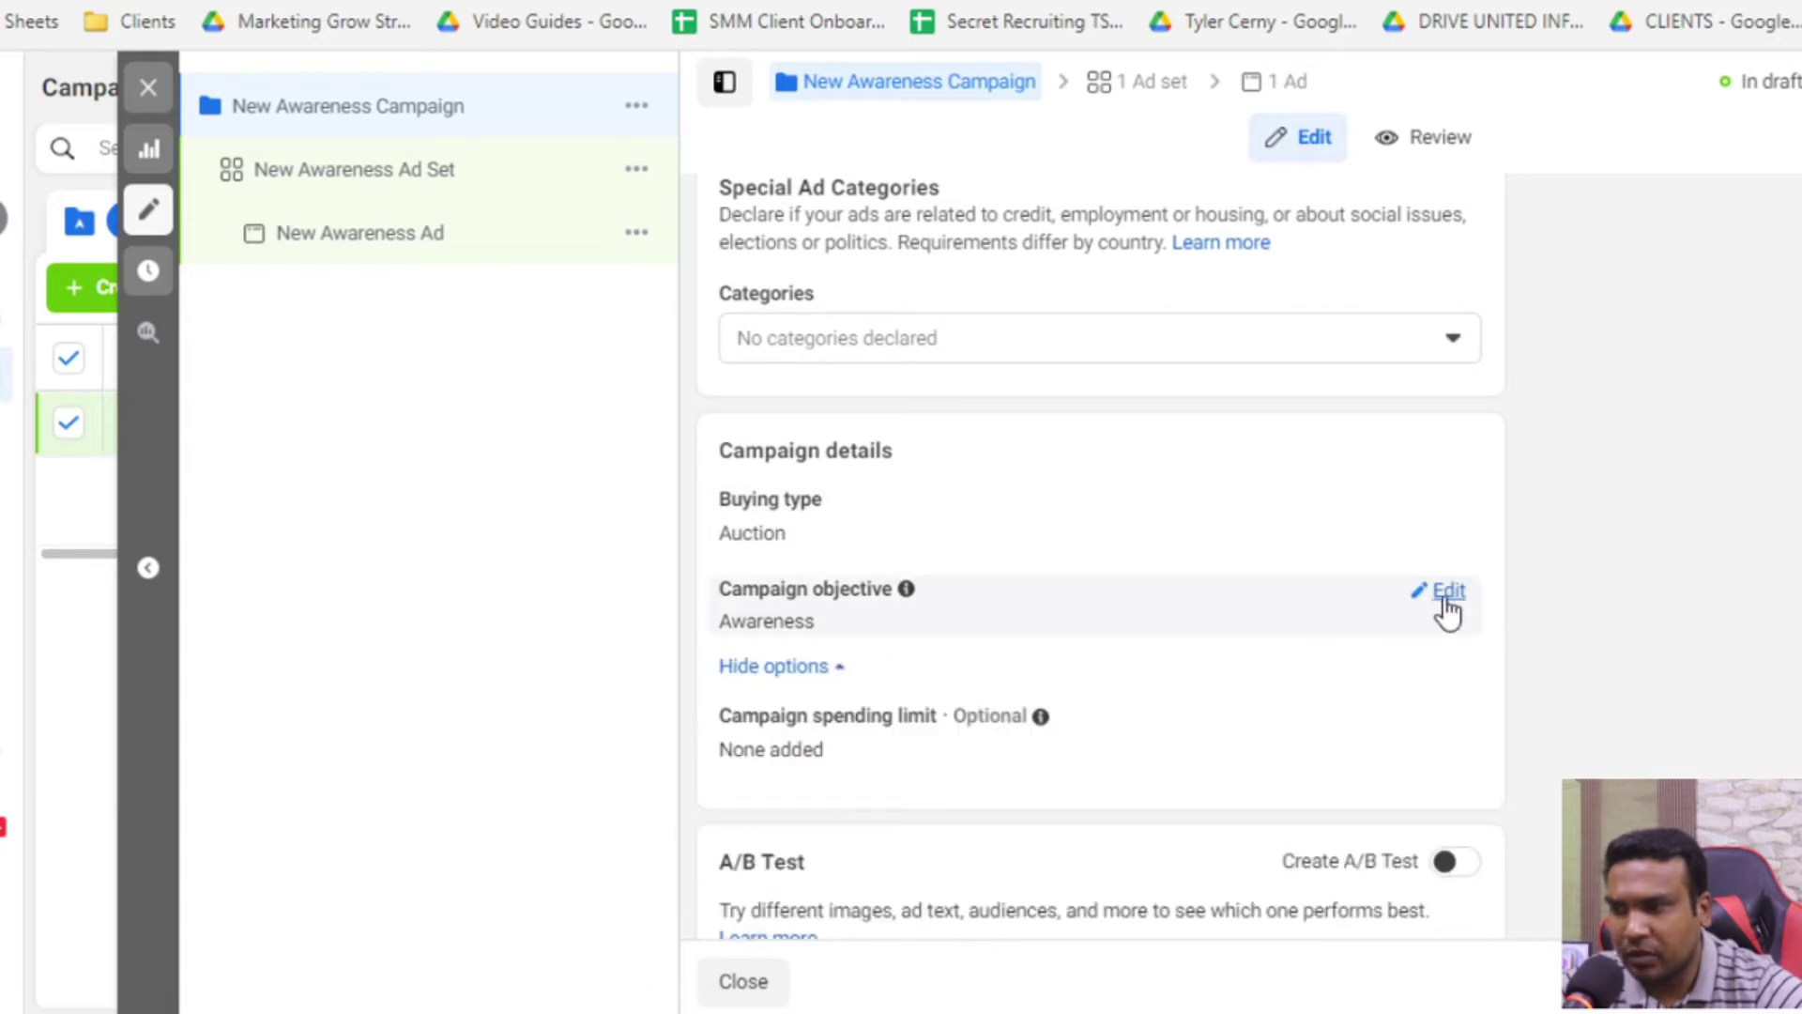
pyautogui.click(1431, 599)
pyautogui.scroll(-3, 1227, 665)
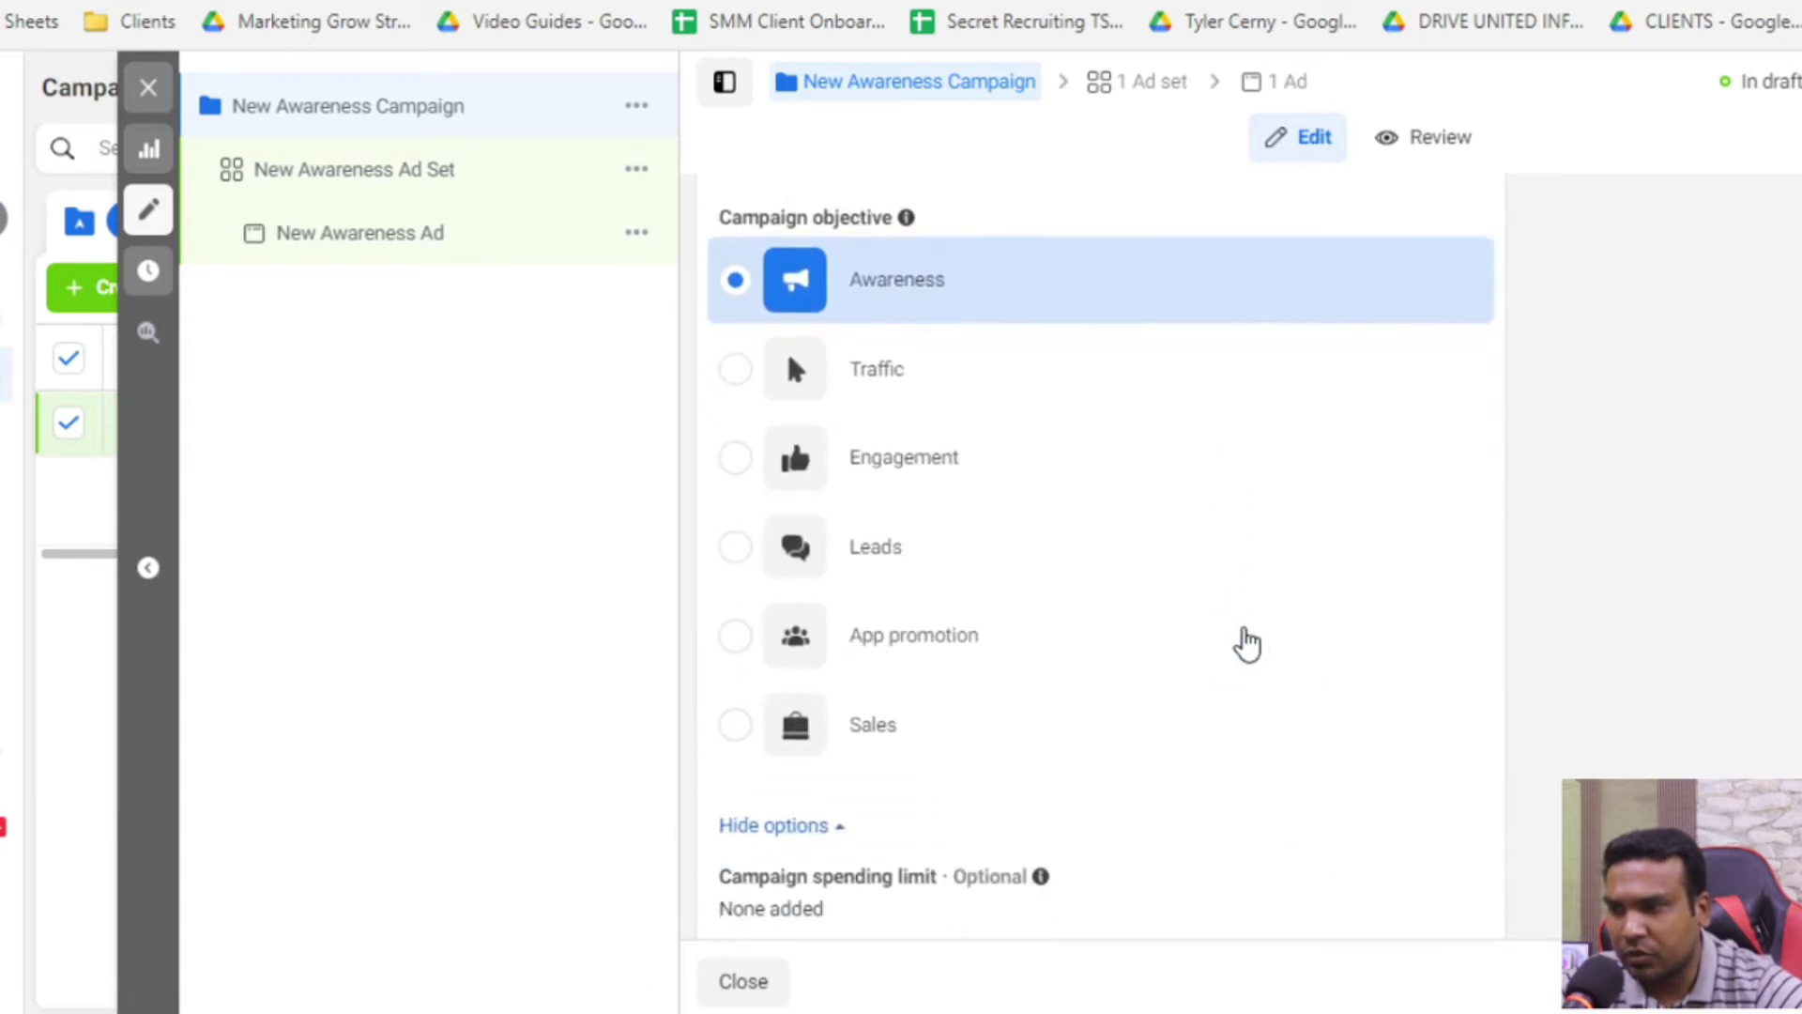
pyautogui.scroll(-5, 1274, 615)
pyautogui.scroll(5, 1259, 608)
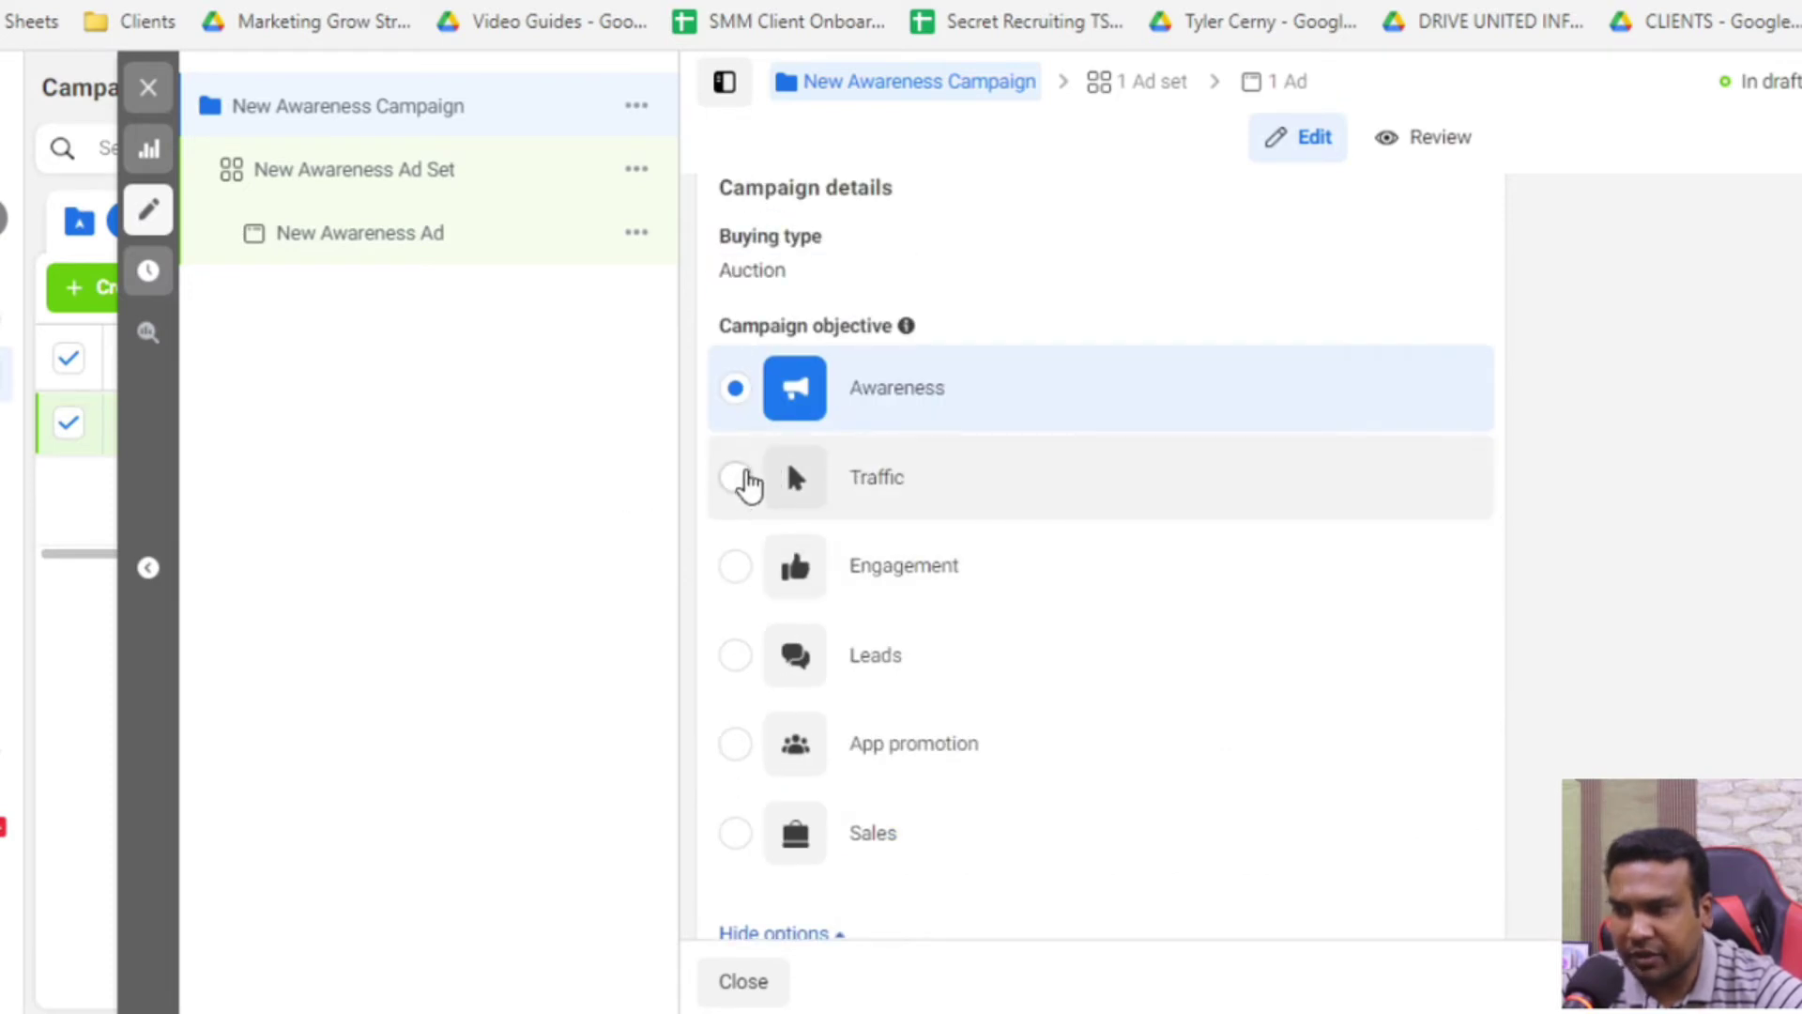
pyautogui.click(737, 479)
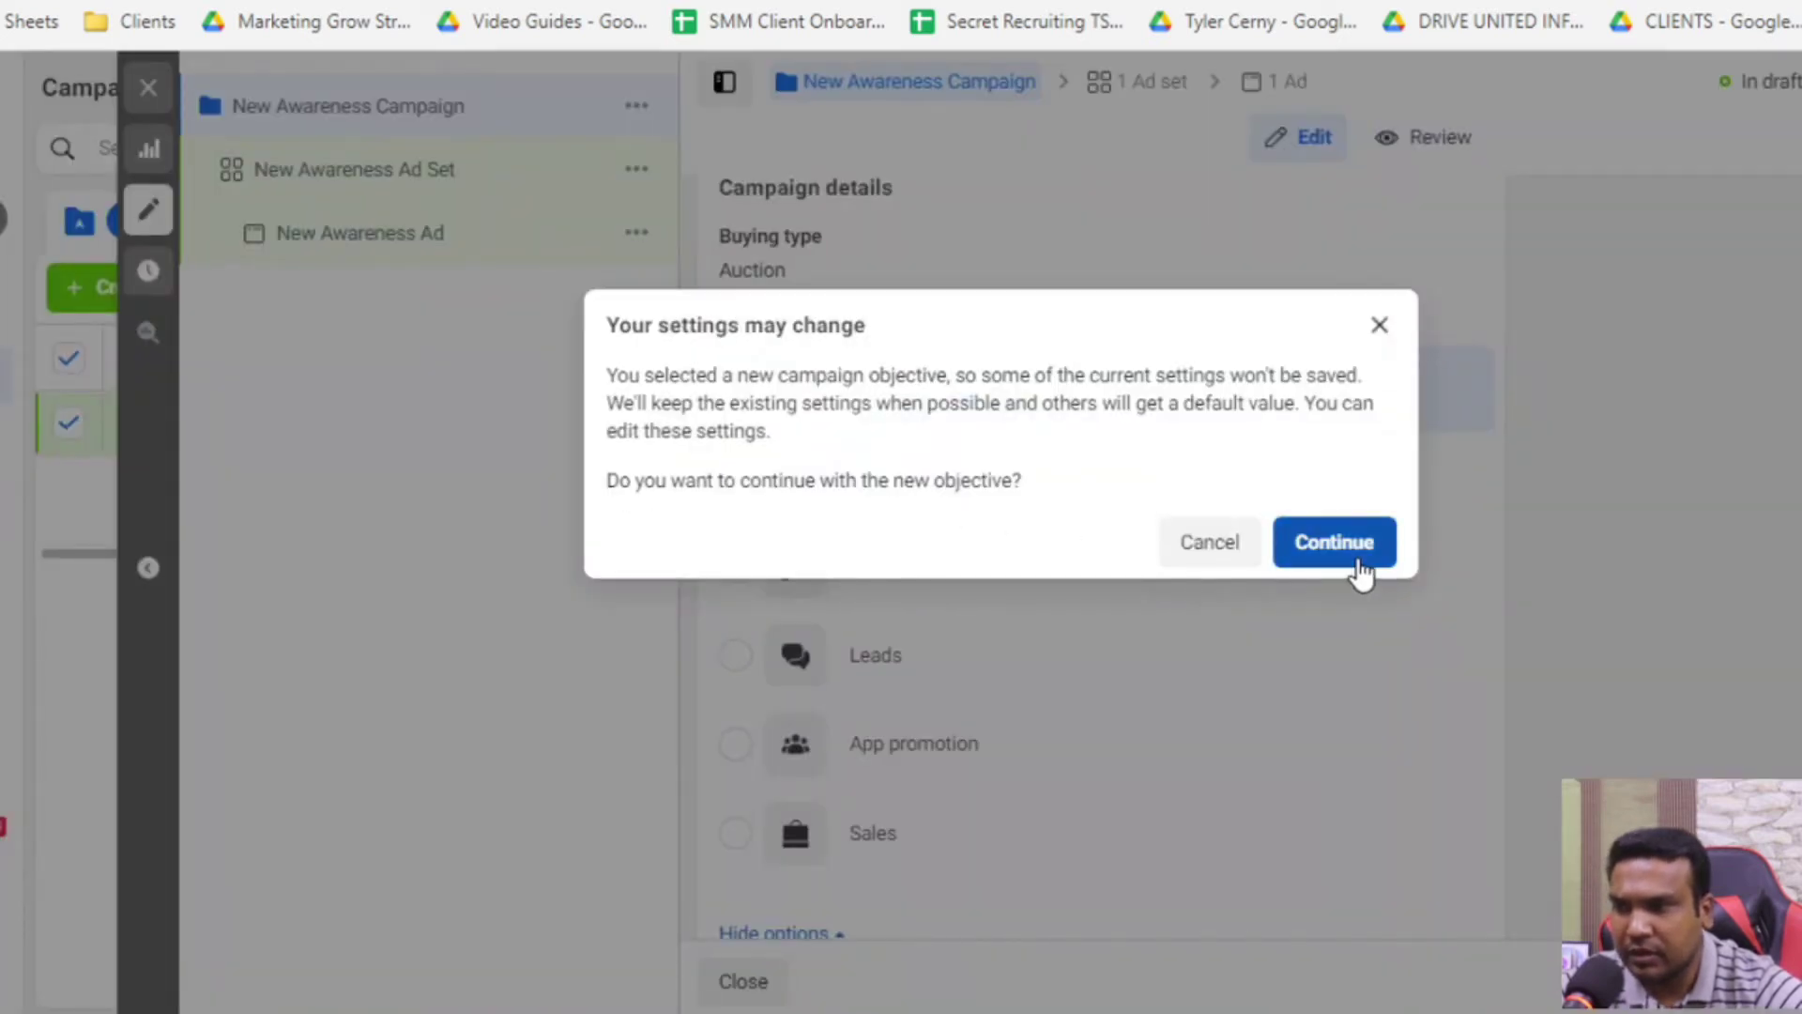
pyautogui.click(1360, 563)
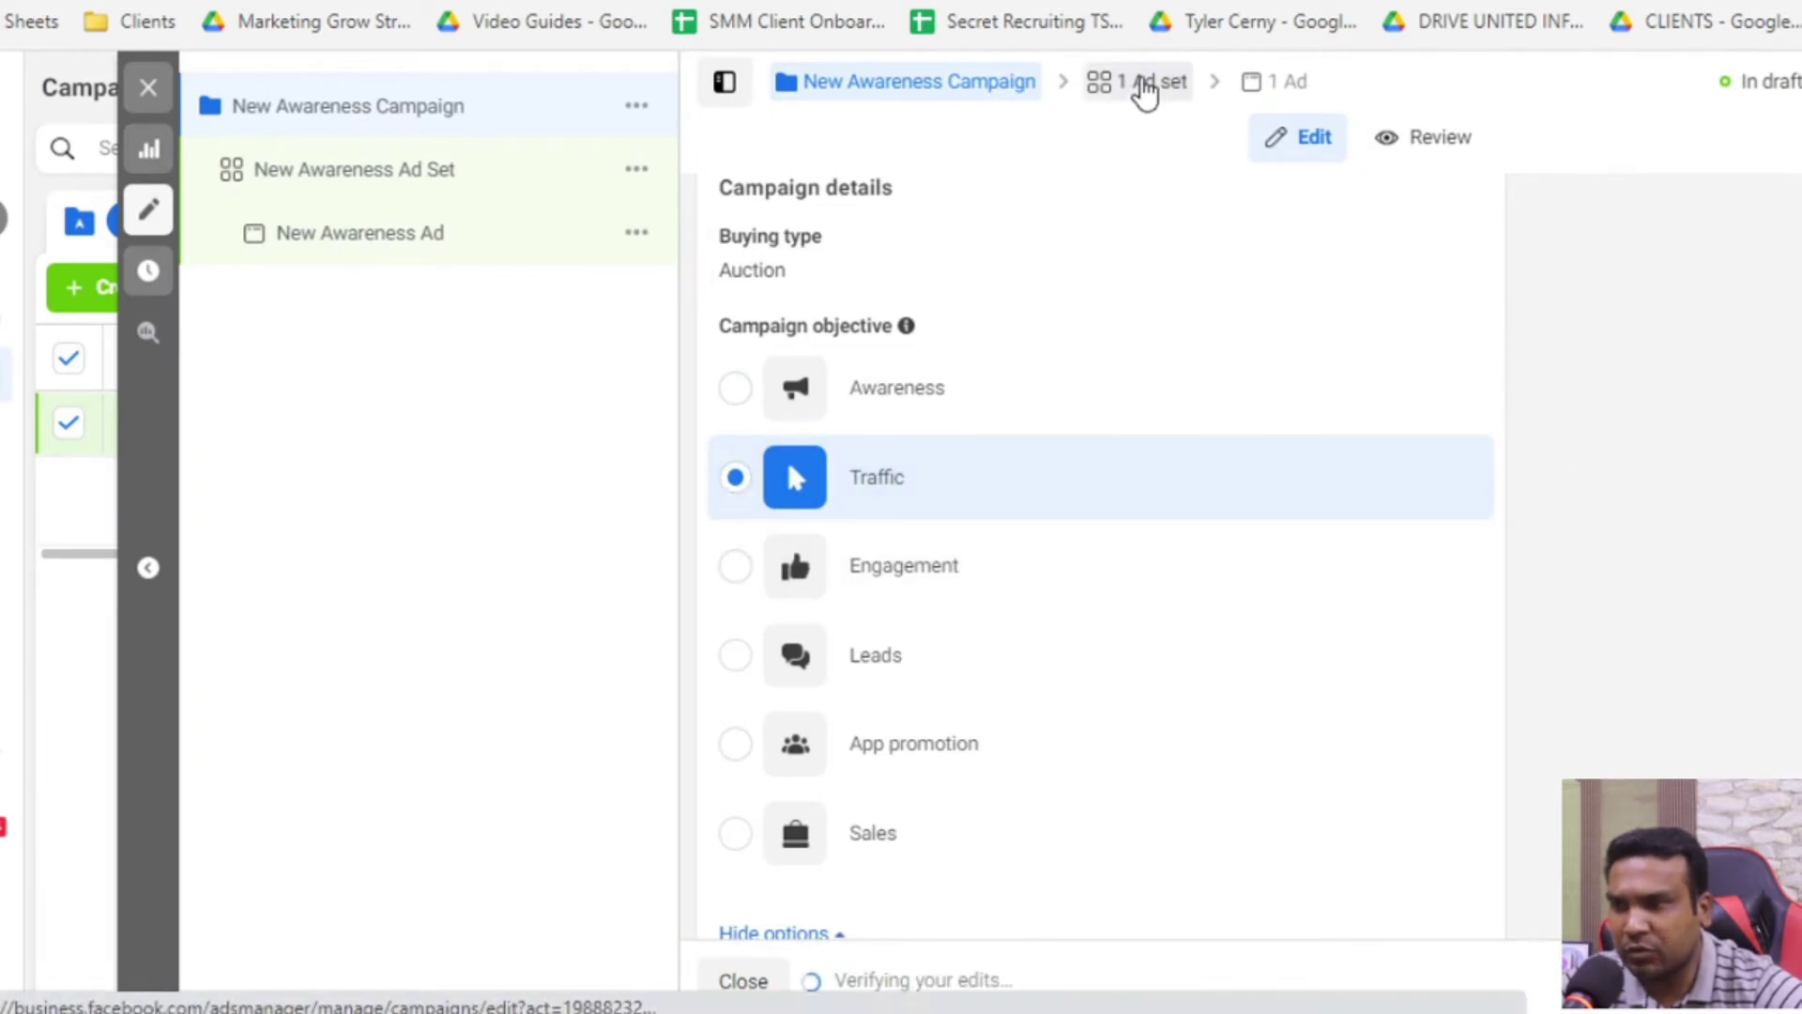
# Examine the ad set's conversion location options under the Traffic objective
pyautogui.click(1146, 87)
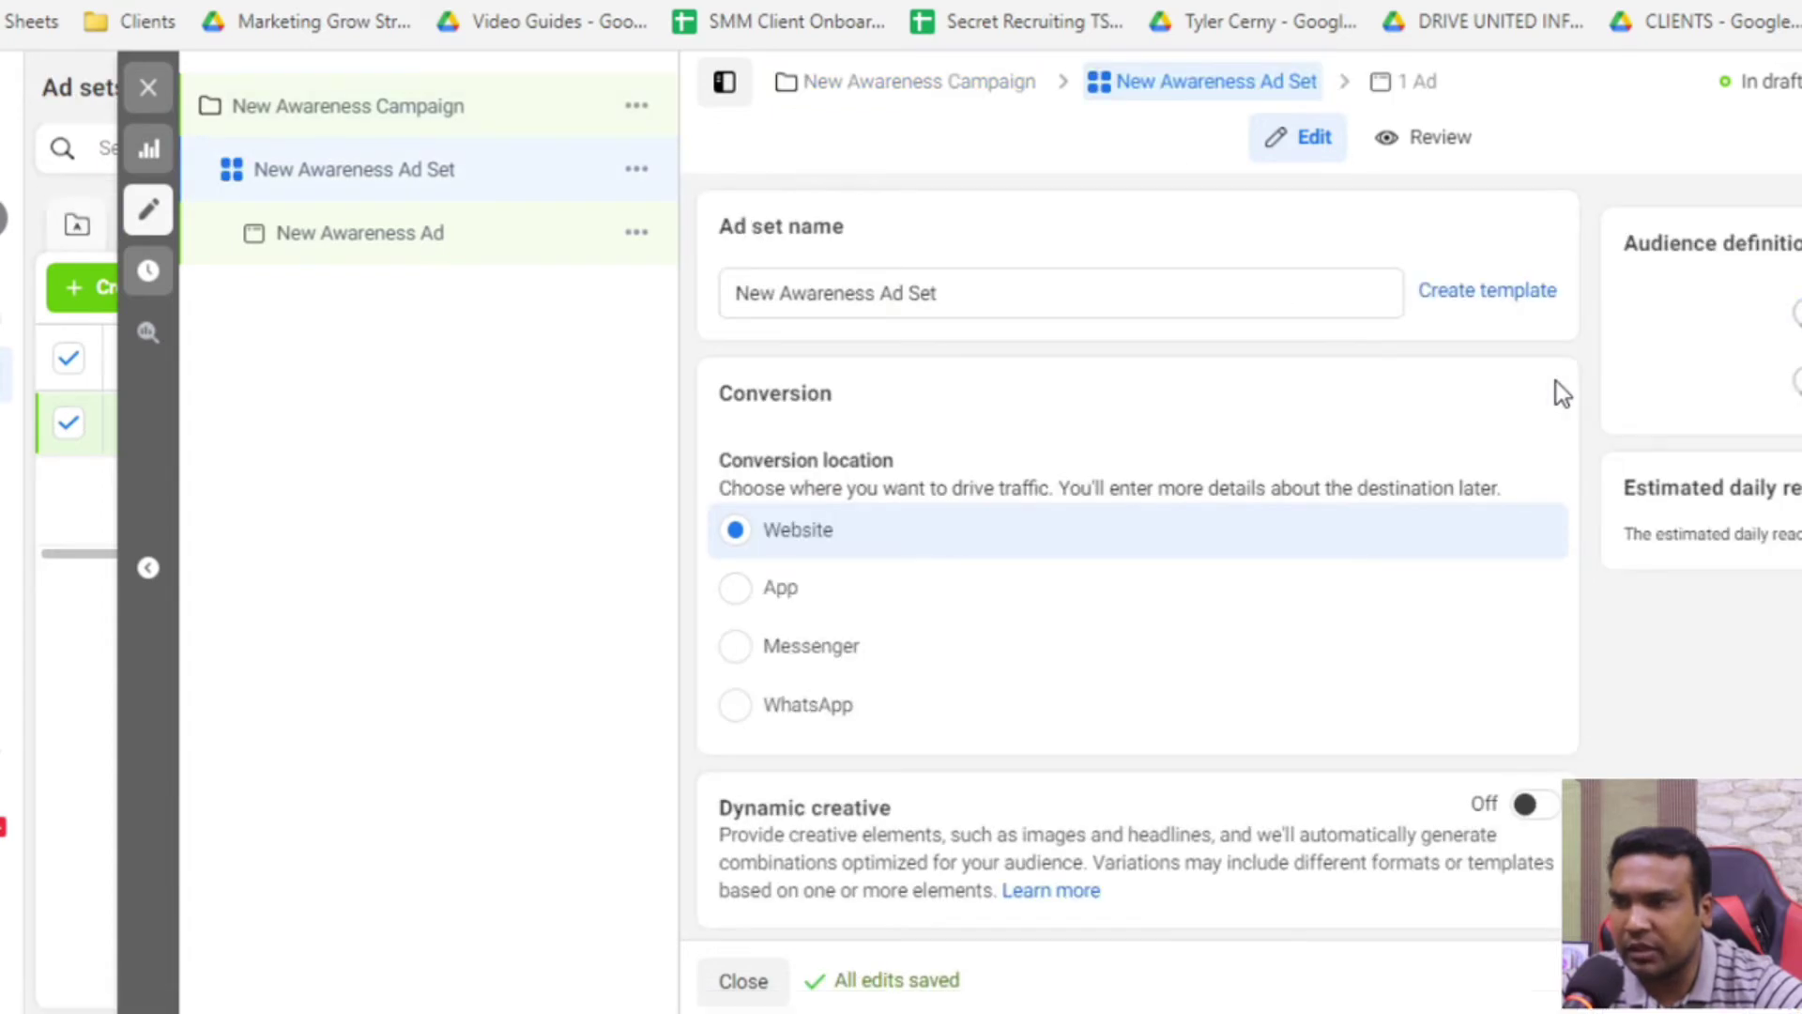
pyautogui.scroll(-3, 1507, 460)
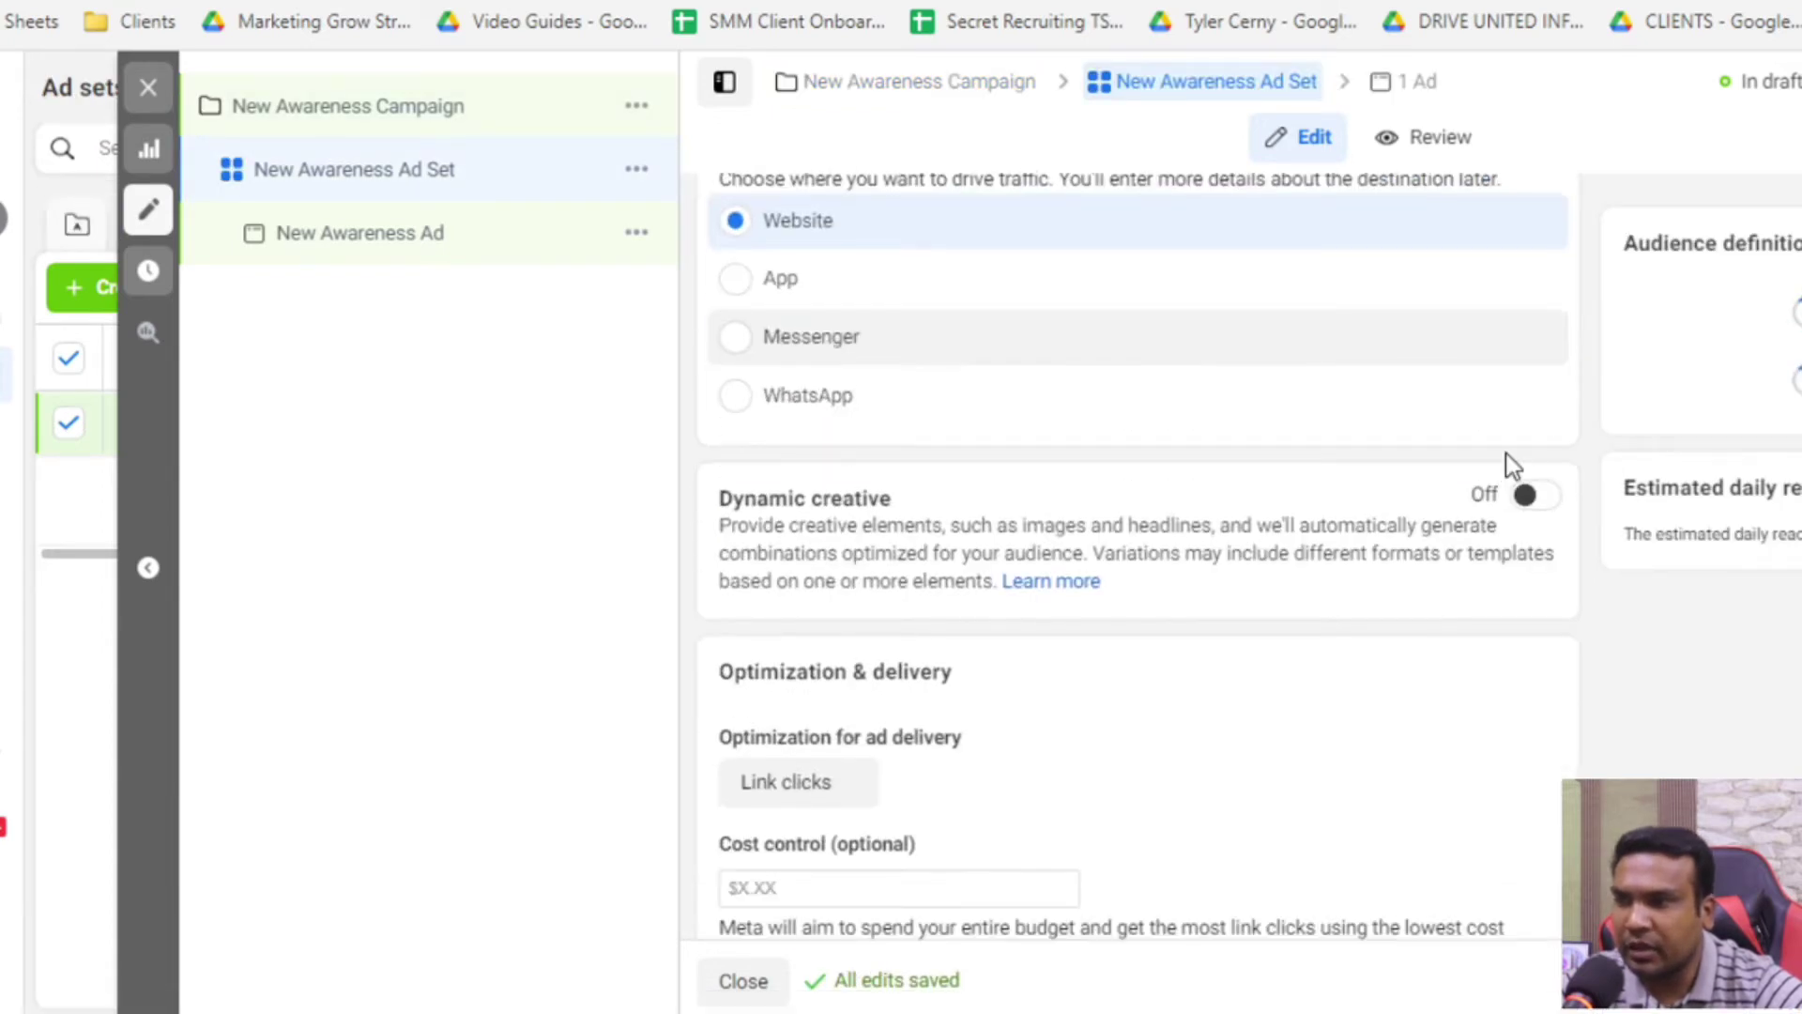
pyautogui.scroll(3, 1506, 460)
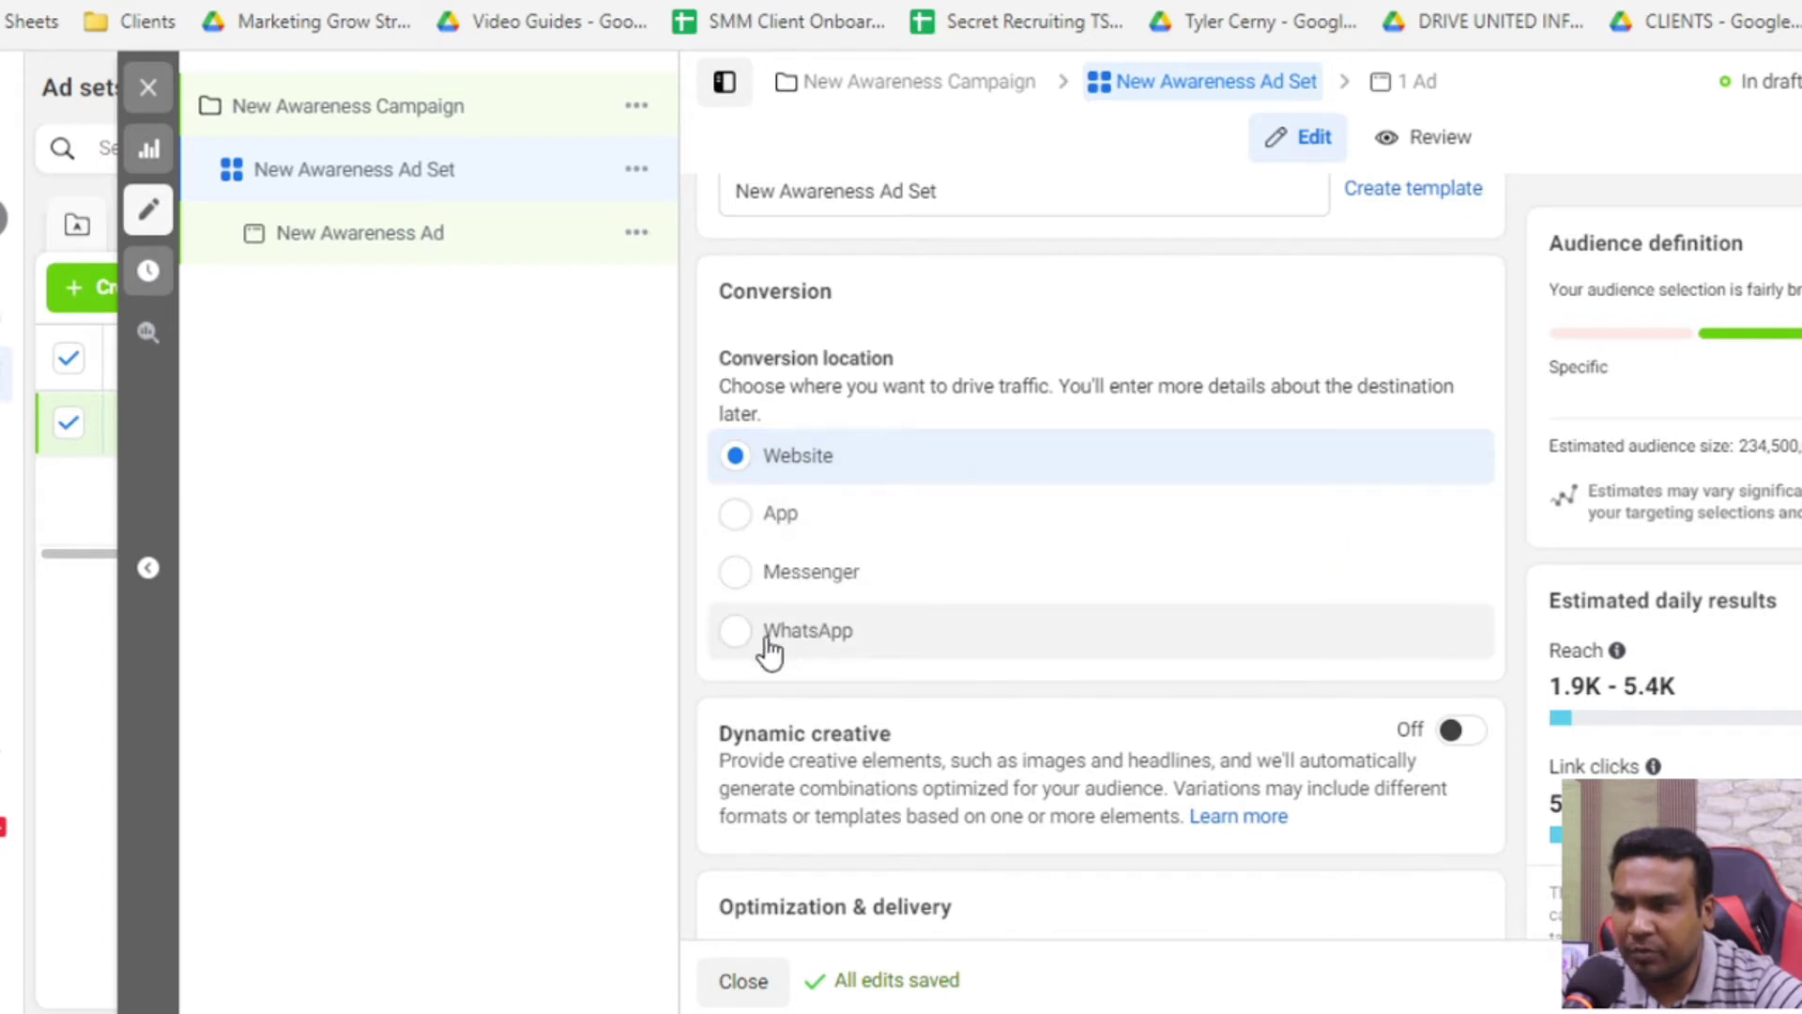
# Change the campaign objective to Engagement and accept the resulting settings change
pyautogui.doubleClick(903, 91)
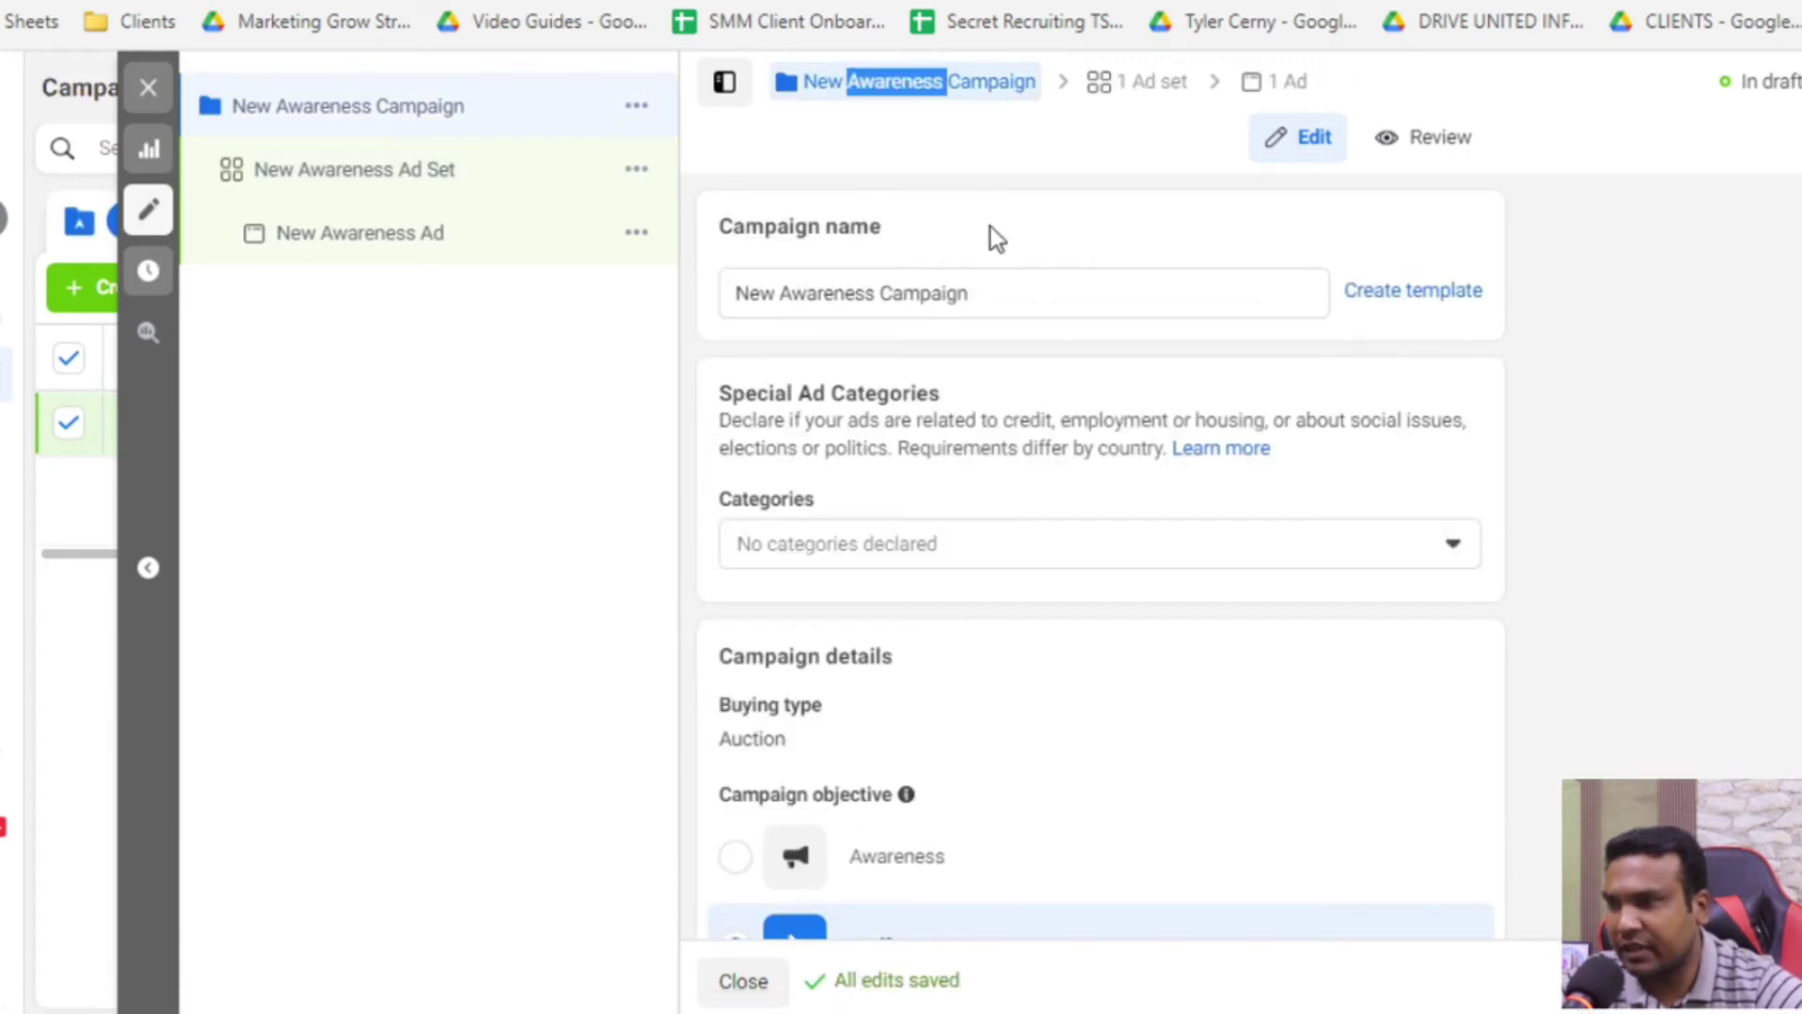
pyautogui.scroll(-5, 1721, 612)
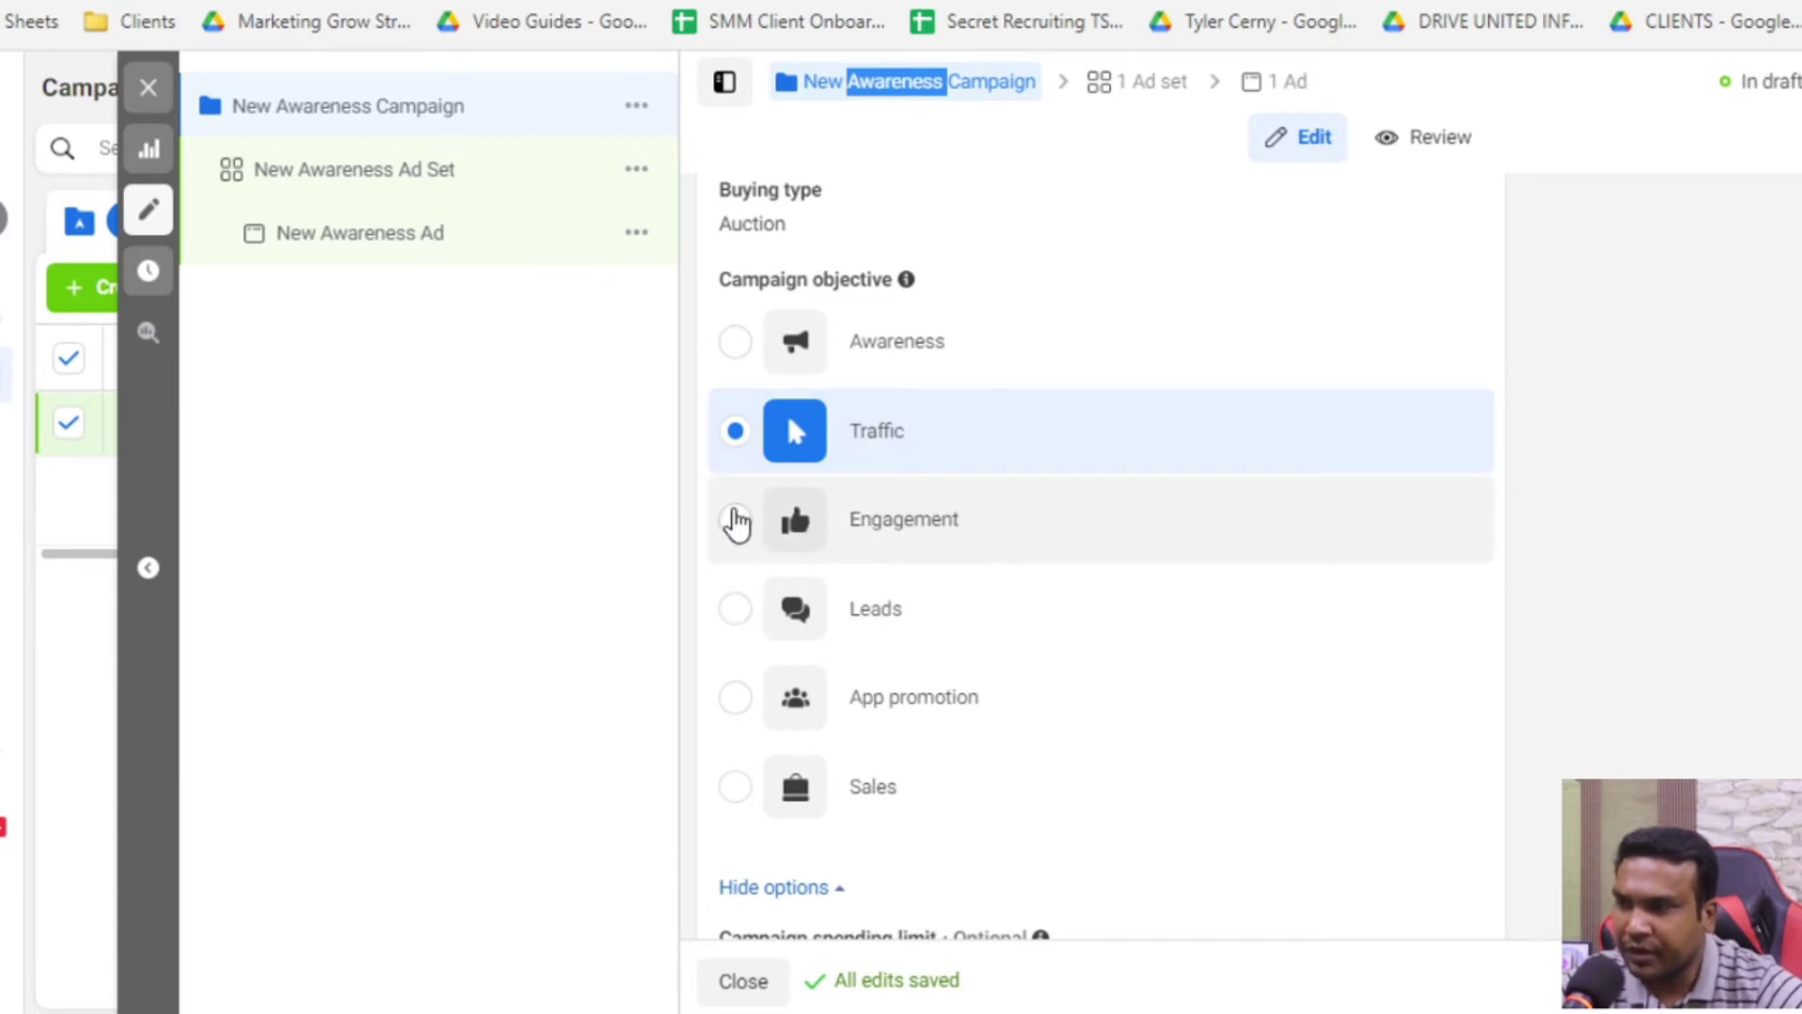
pyautogui.click(738, 524)
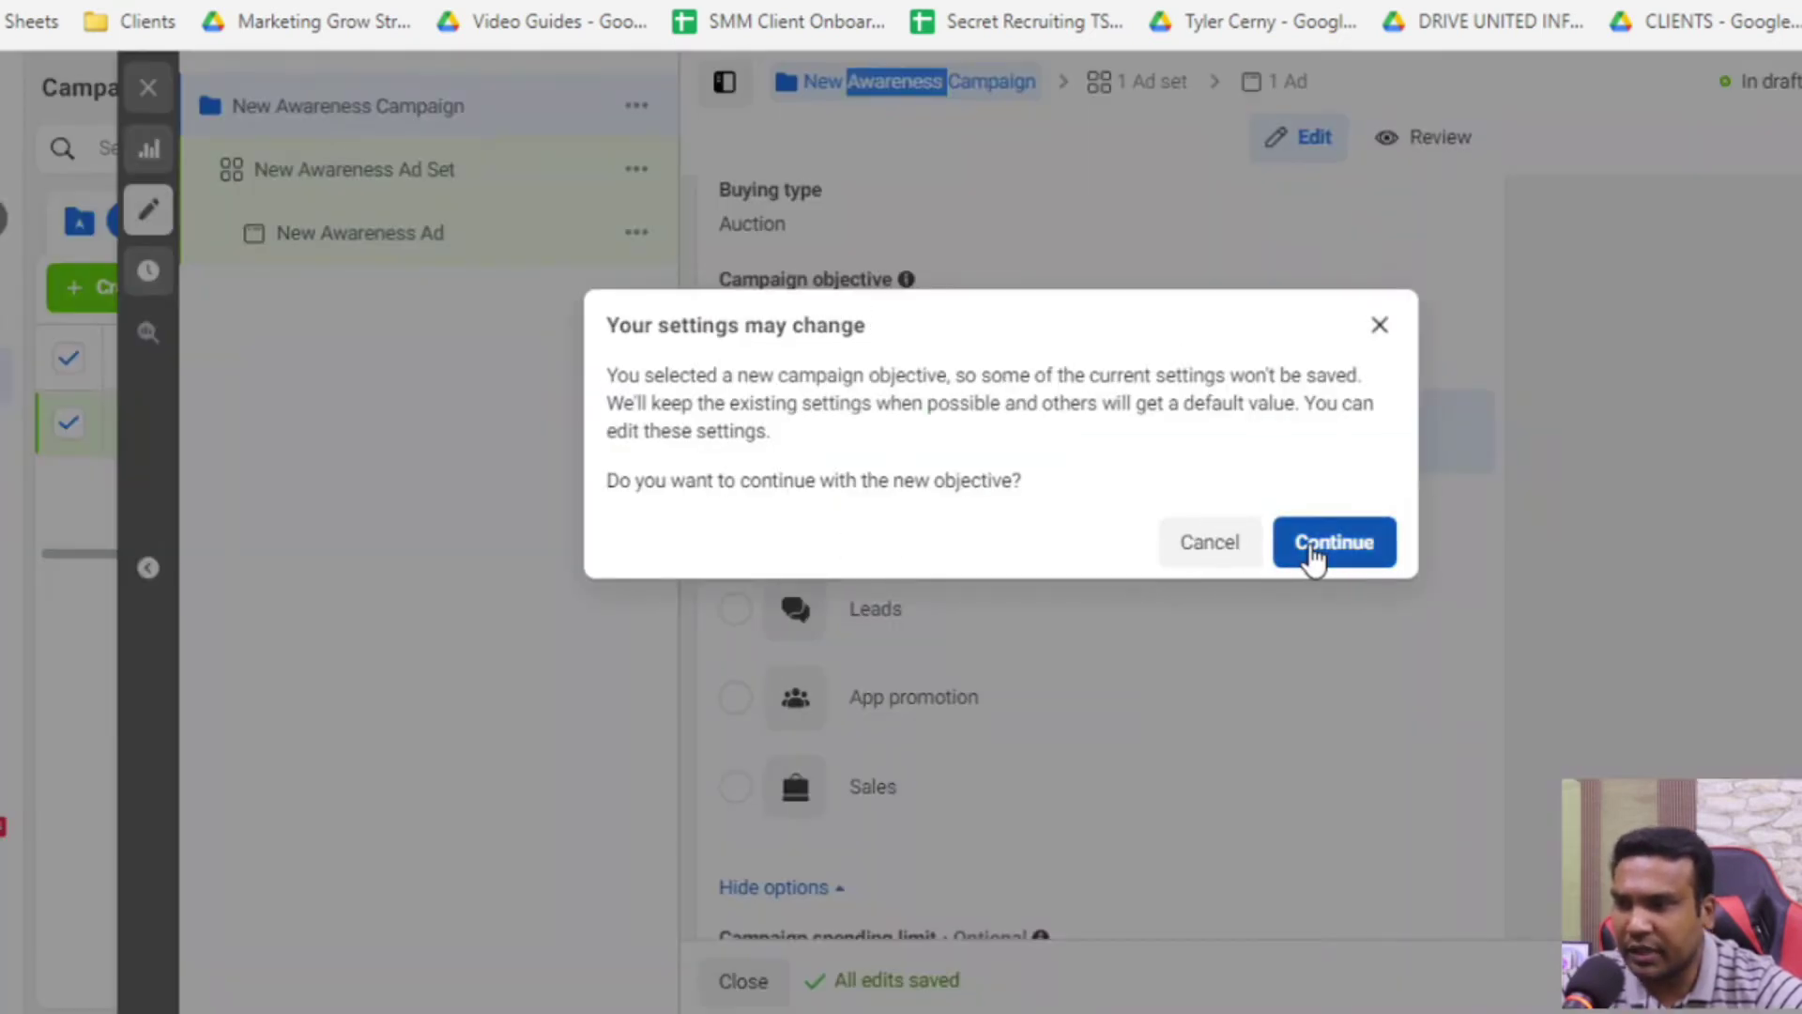
pyautogui.click(1312, 557)
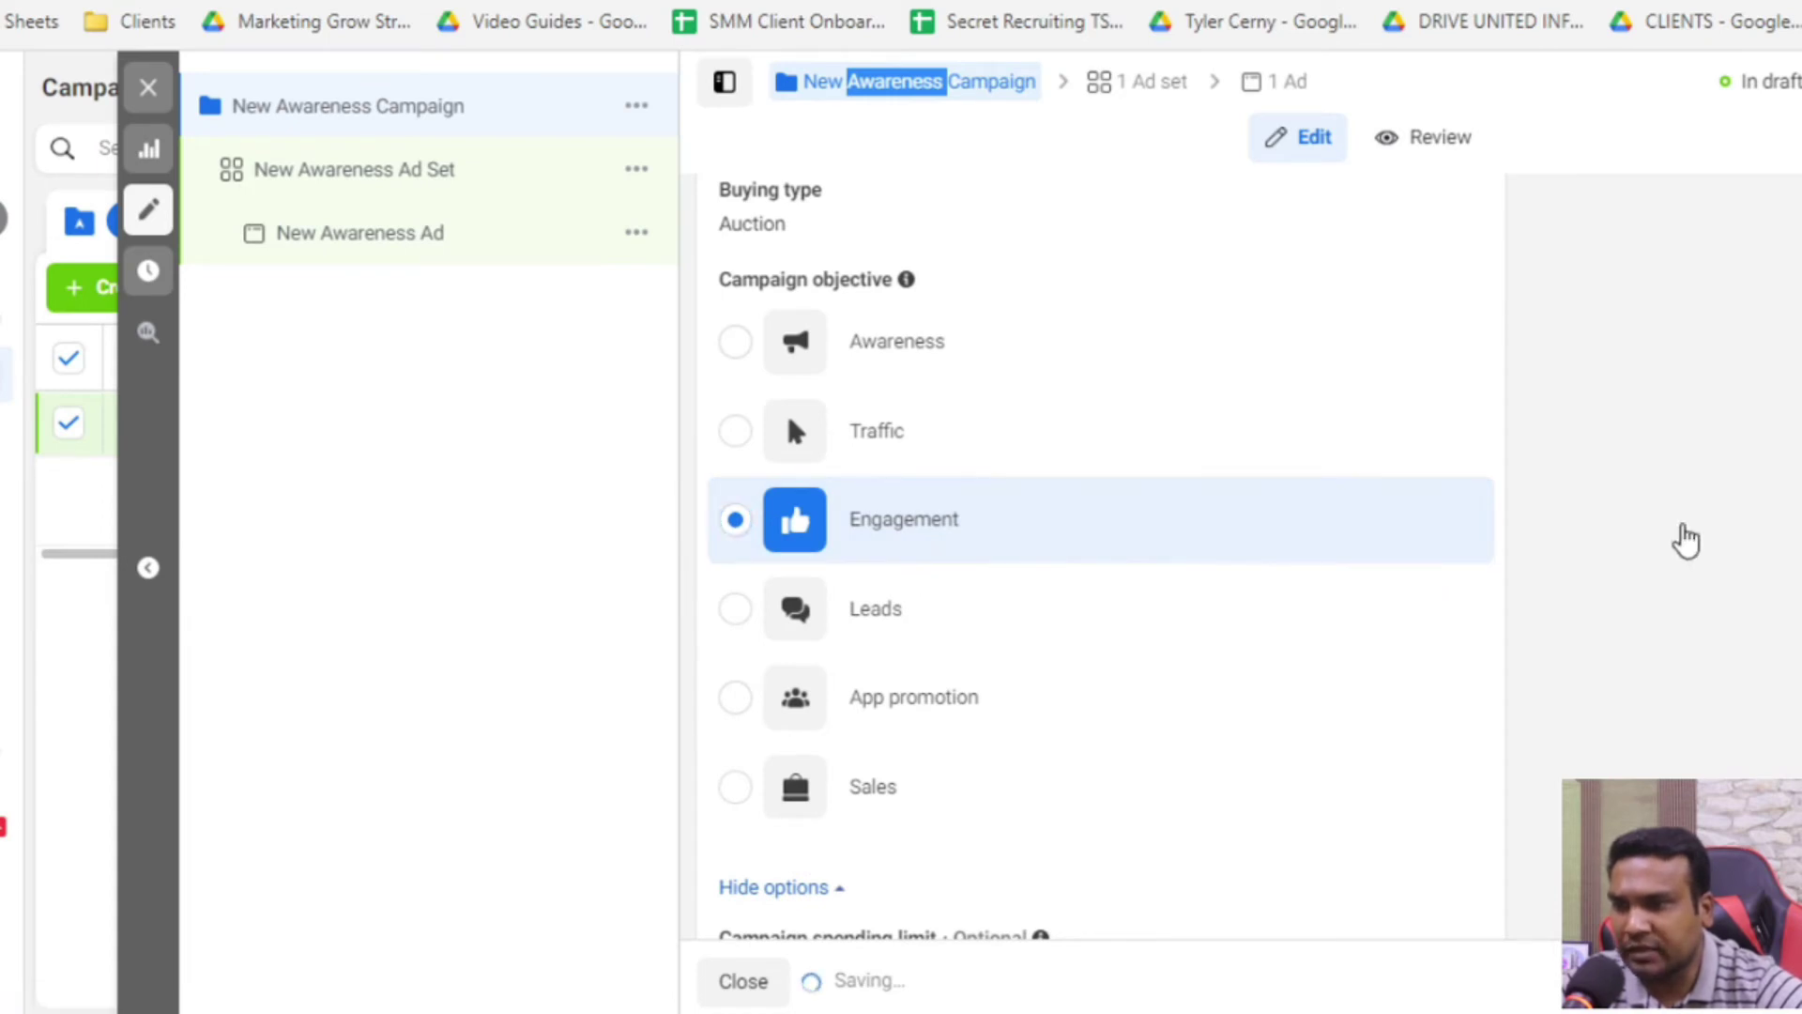
# Examine the ad set's conversion location options under the Engagement objective
pyautogui.click(1685, 539)
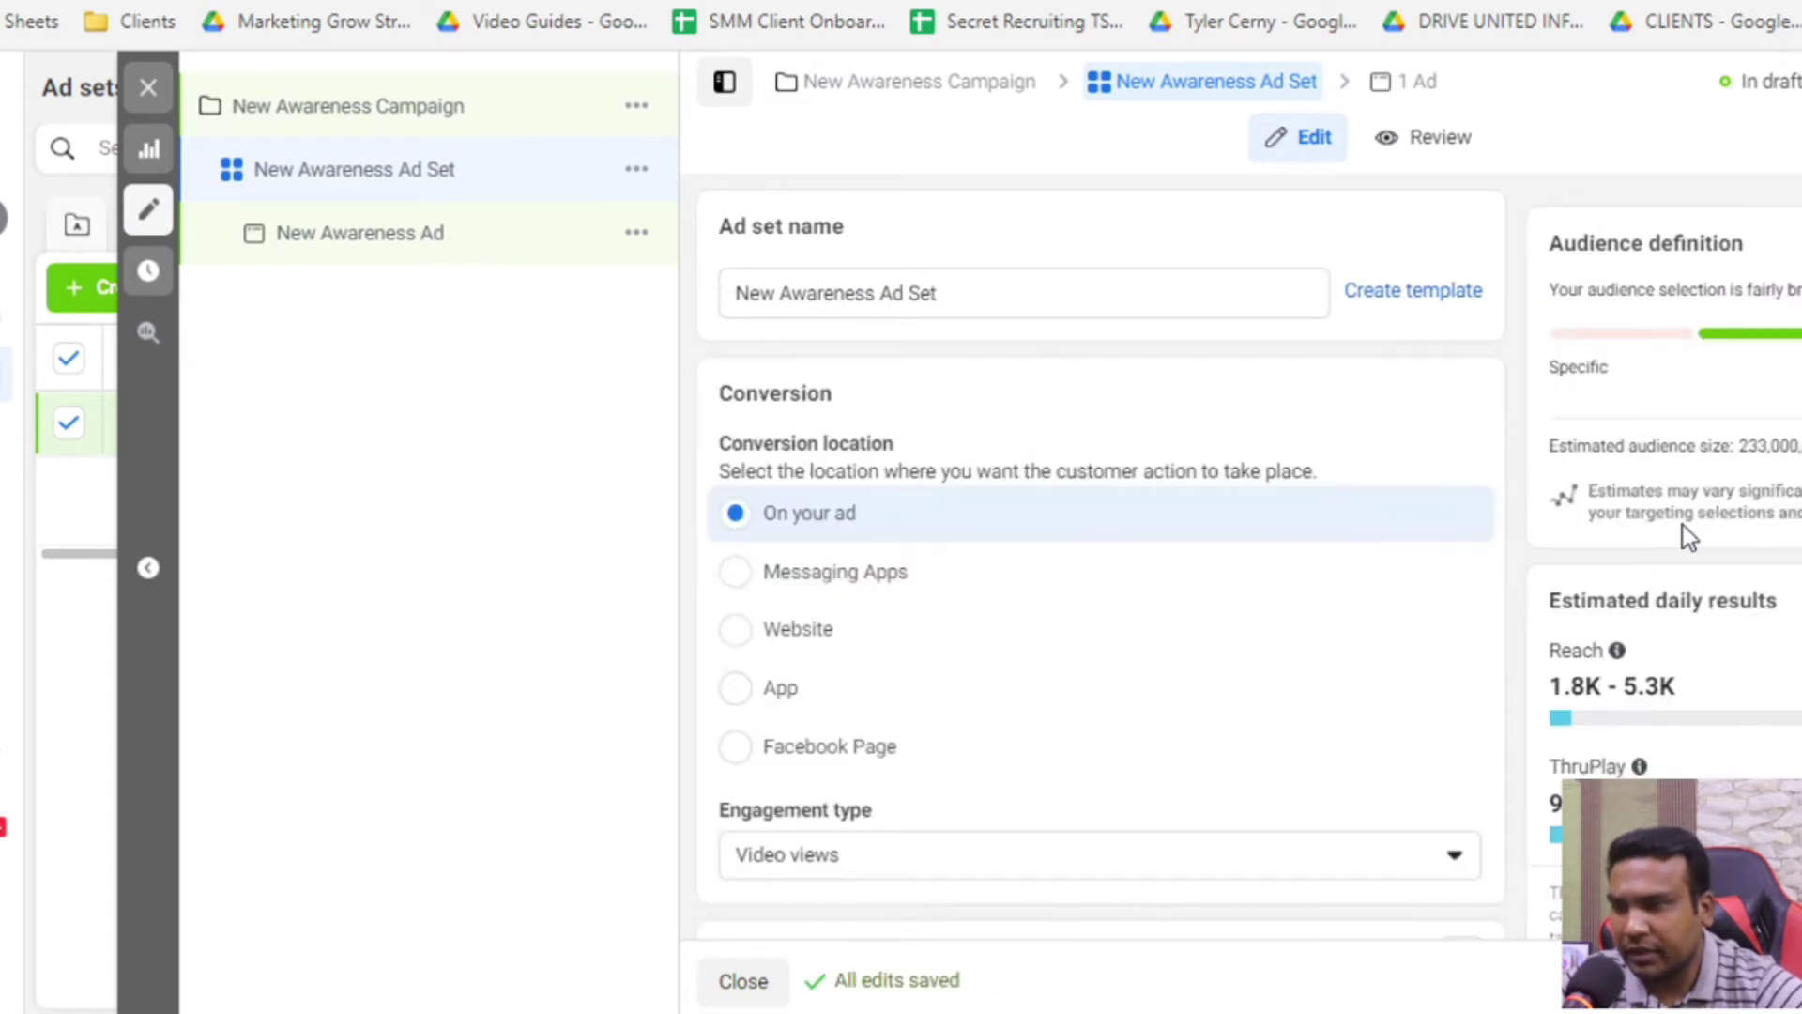
pyautogui.scroll(-1, 1500, 498)
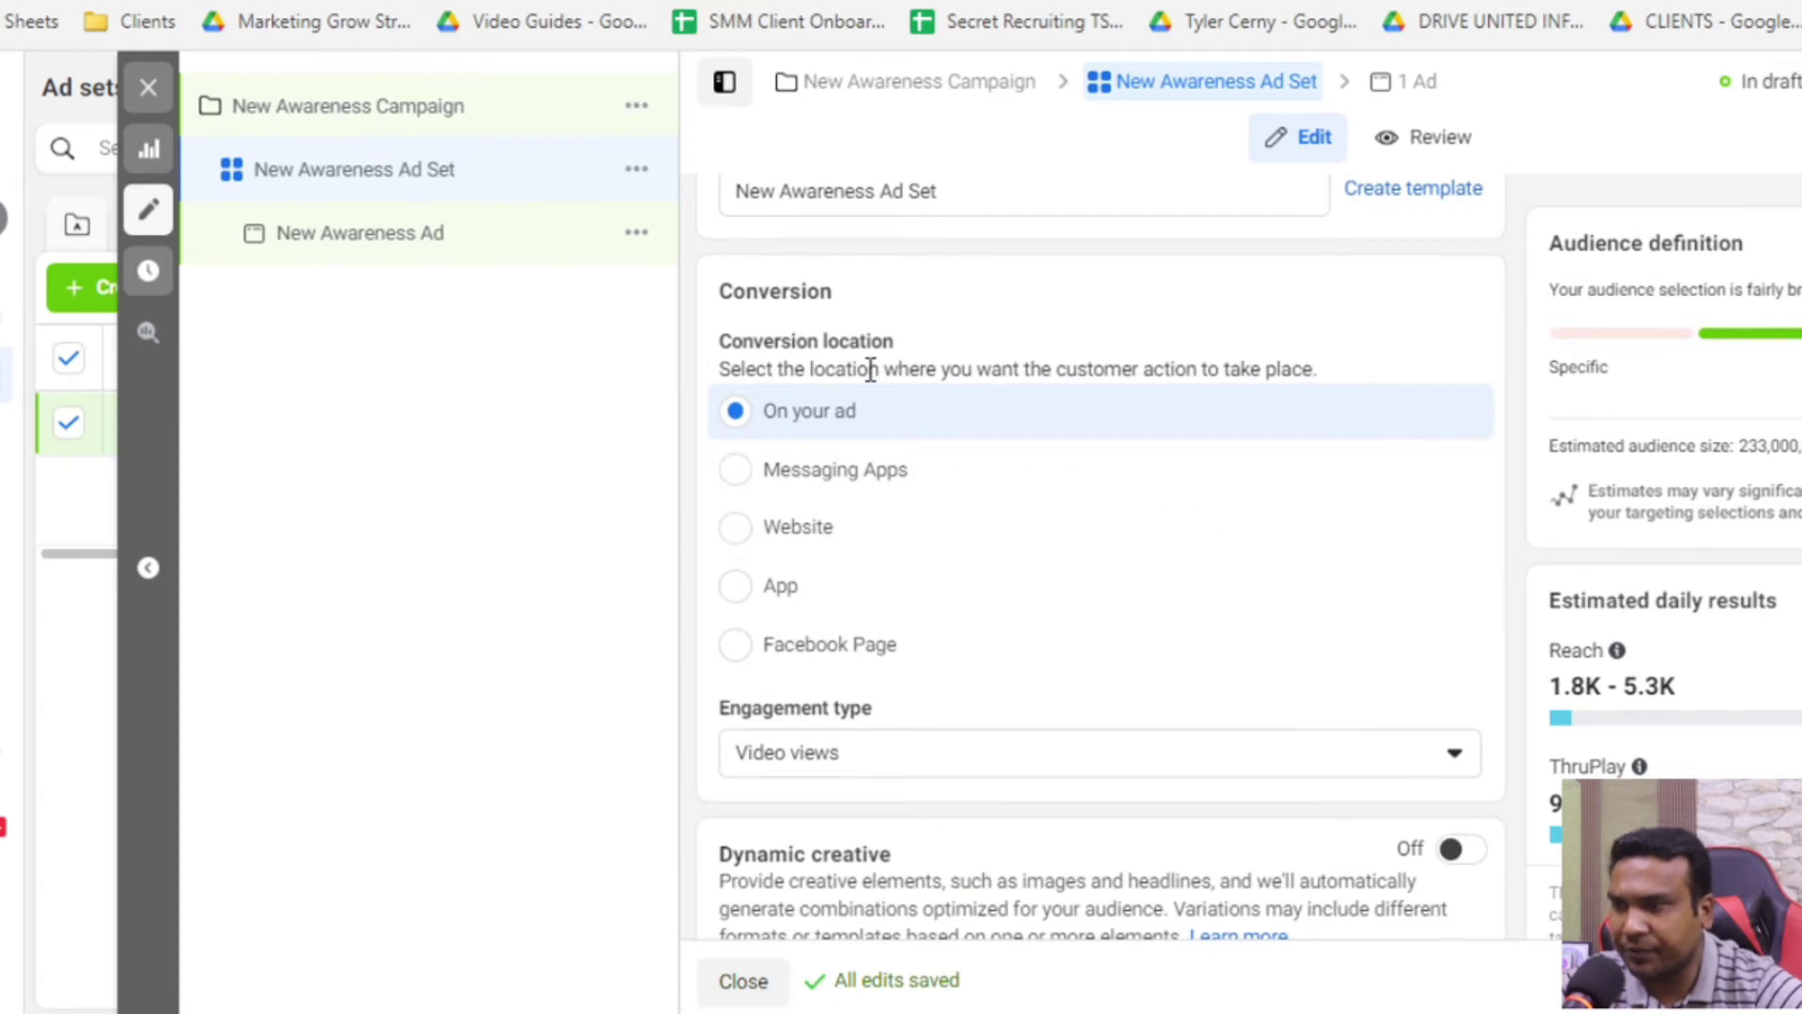
pyautogui.scroll(-2, 852, 338)
pyautogui.scroll(2, 836, 345)
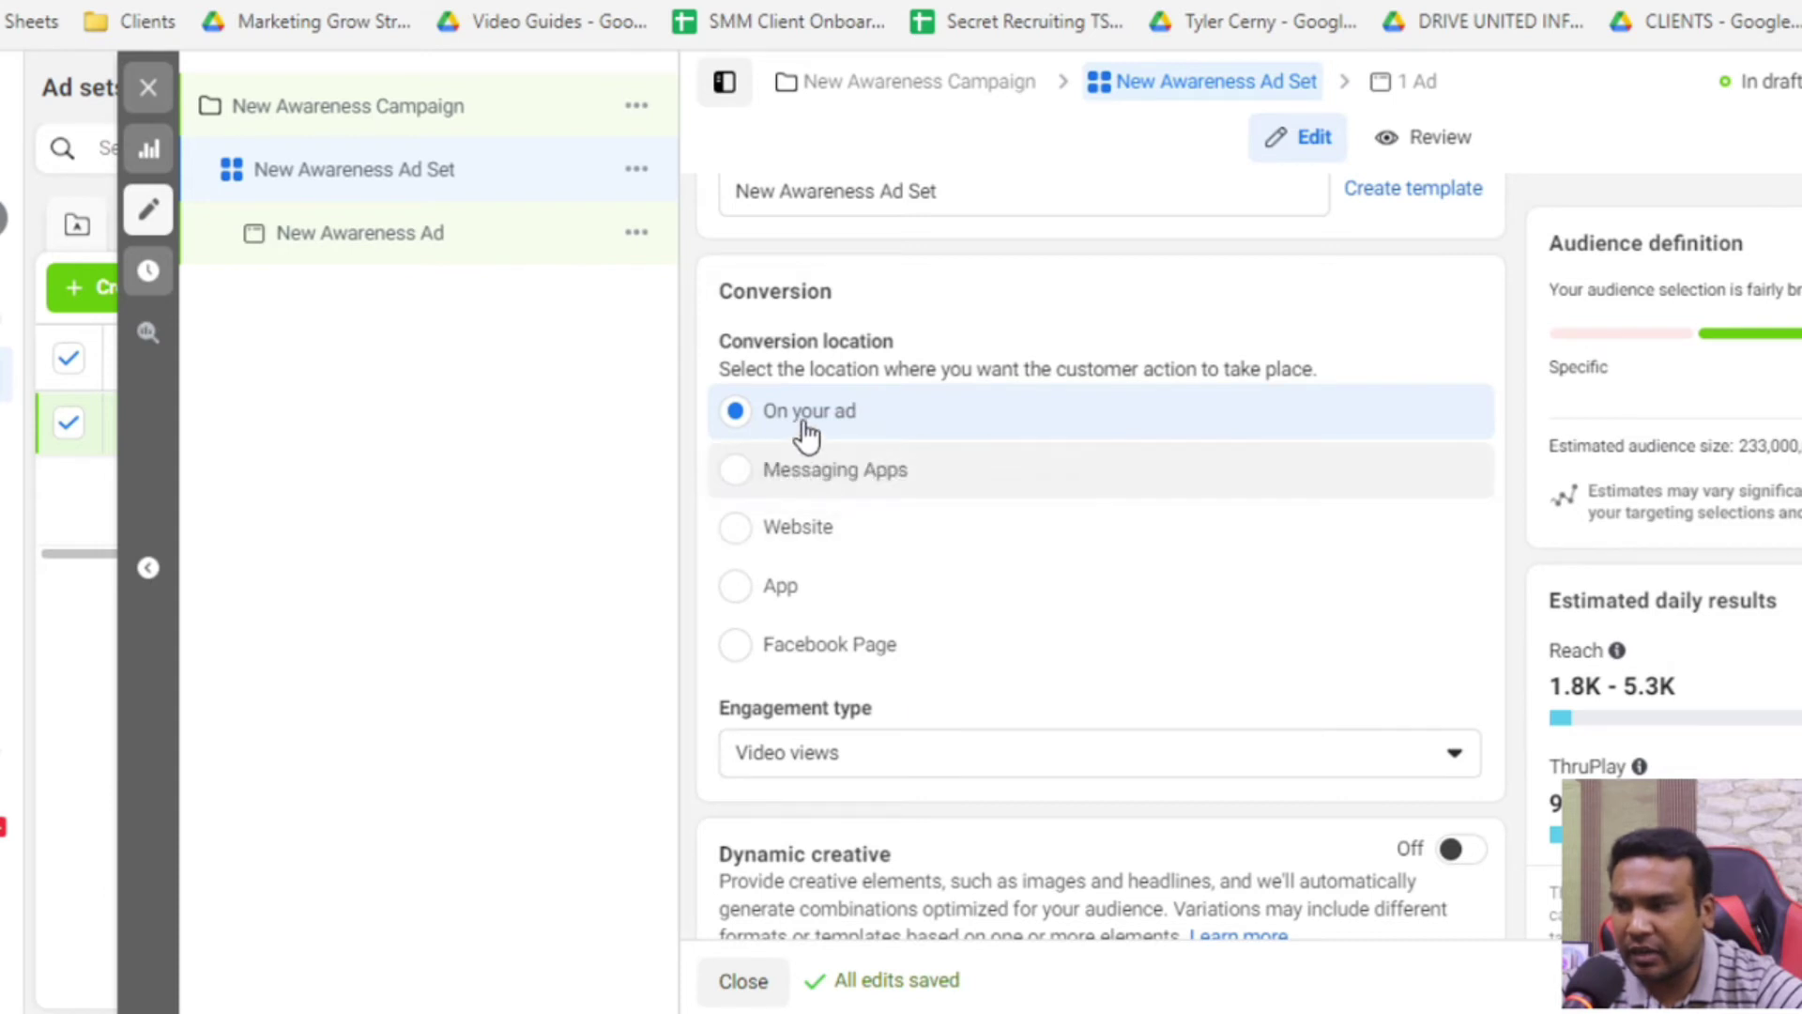
# Examine the engagement type options for the On your ad conversion location
pyautogui.click(1053, 765)
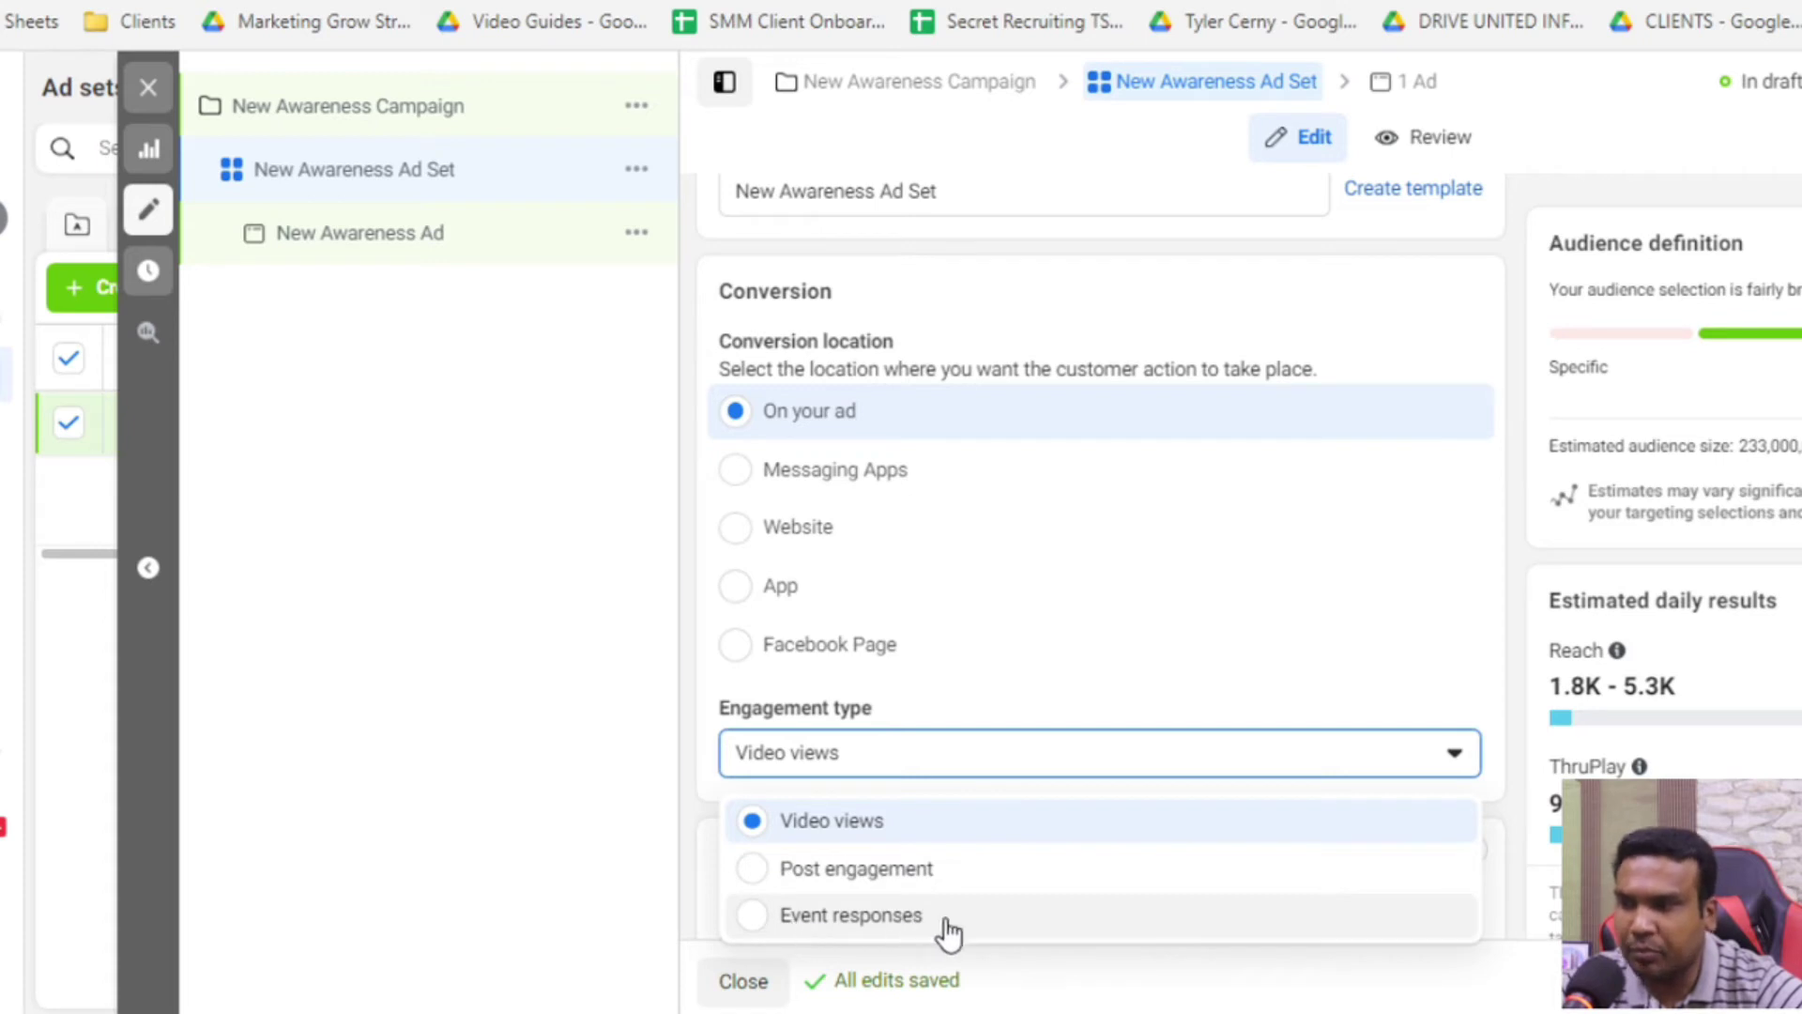
pyautogui.scroll(-2, 1526, 817)
pyautogui.scroll(-1, 1527, 816)
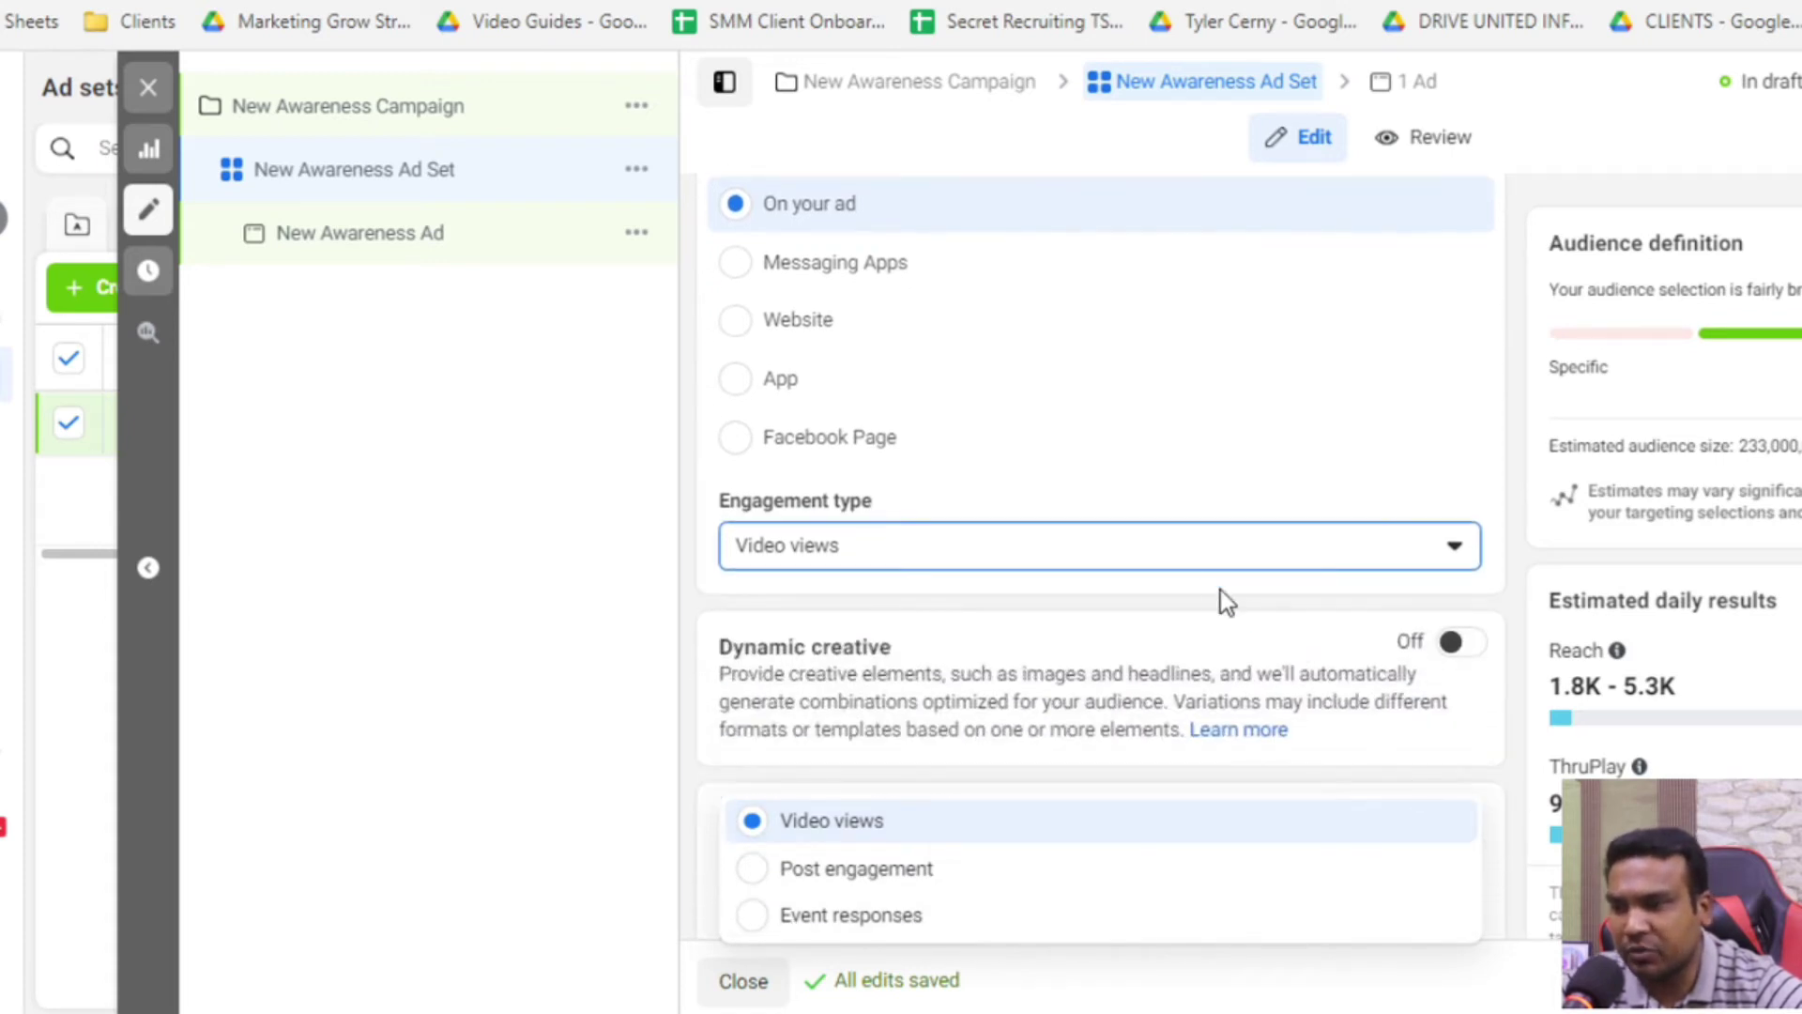
pyautogui.click(1183, 563)
pyautogui.click(1183, 563)
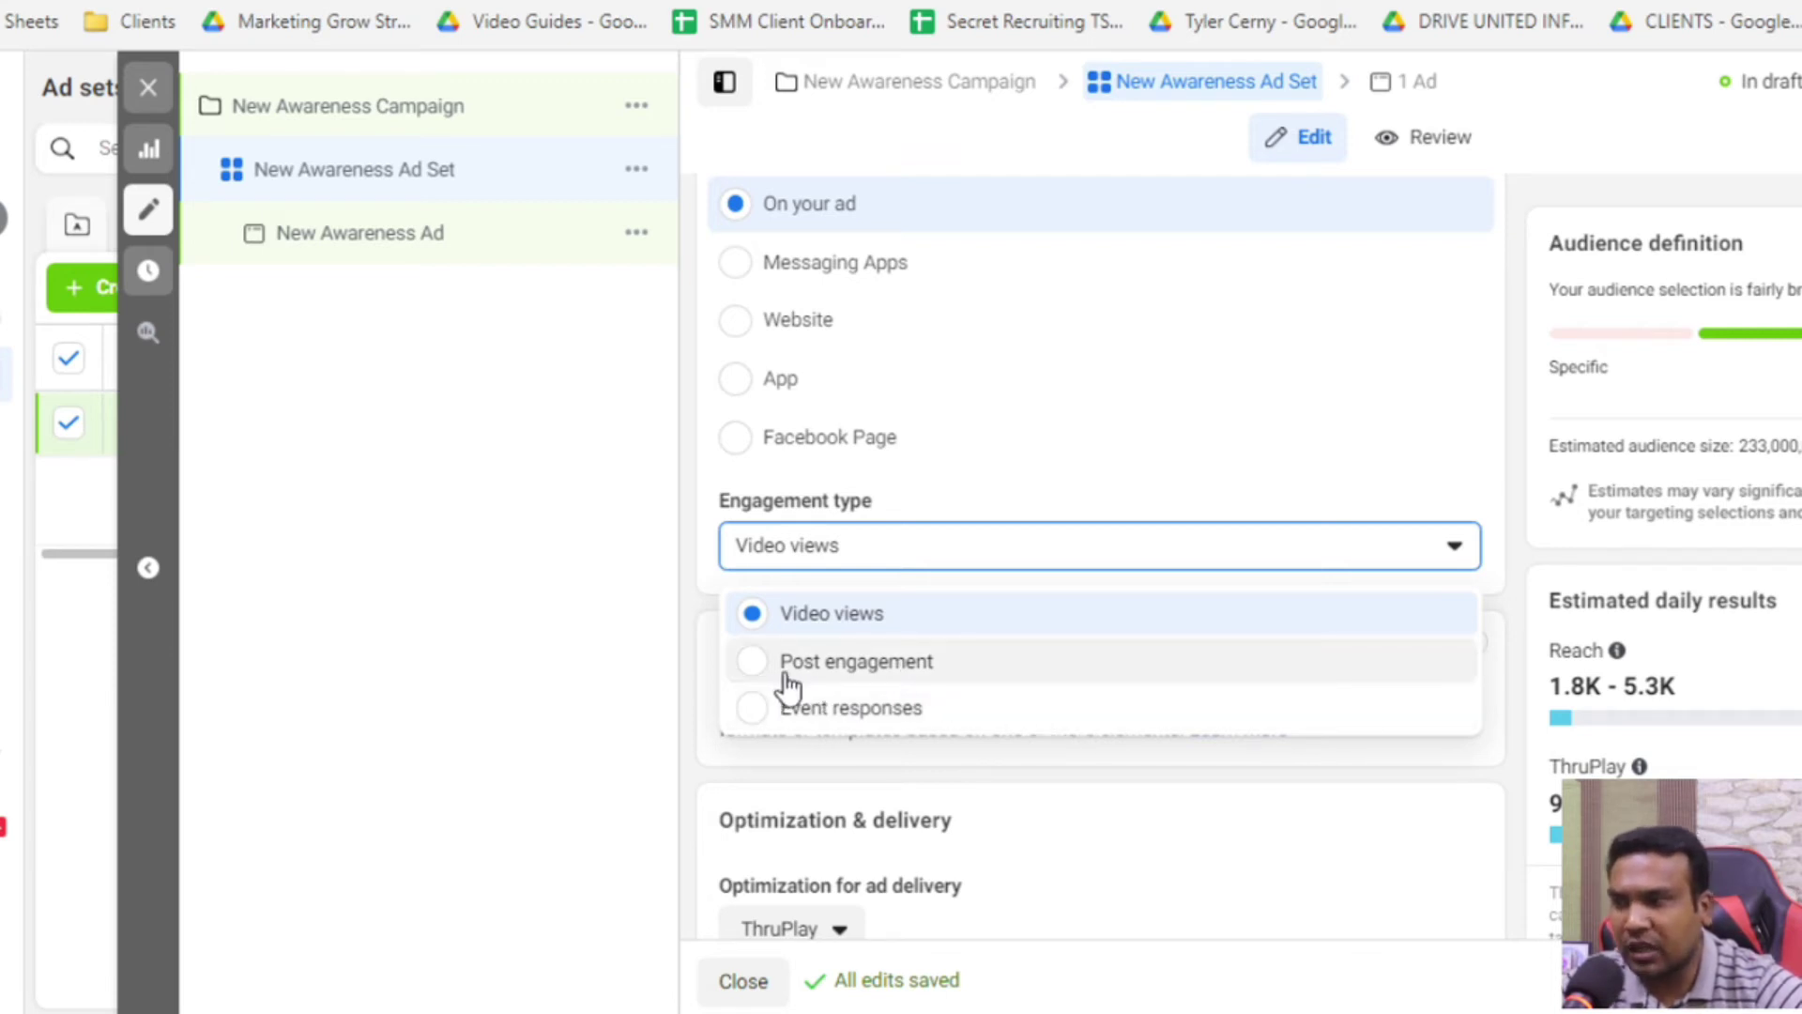
# Review the campaign's objective list and compare it with the ad set's conversion locations under Engagement
pyautogui.click(962, 101)
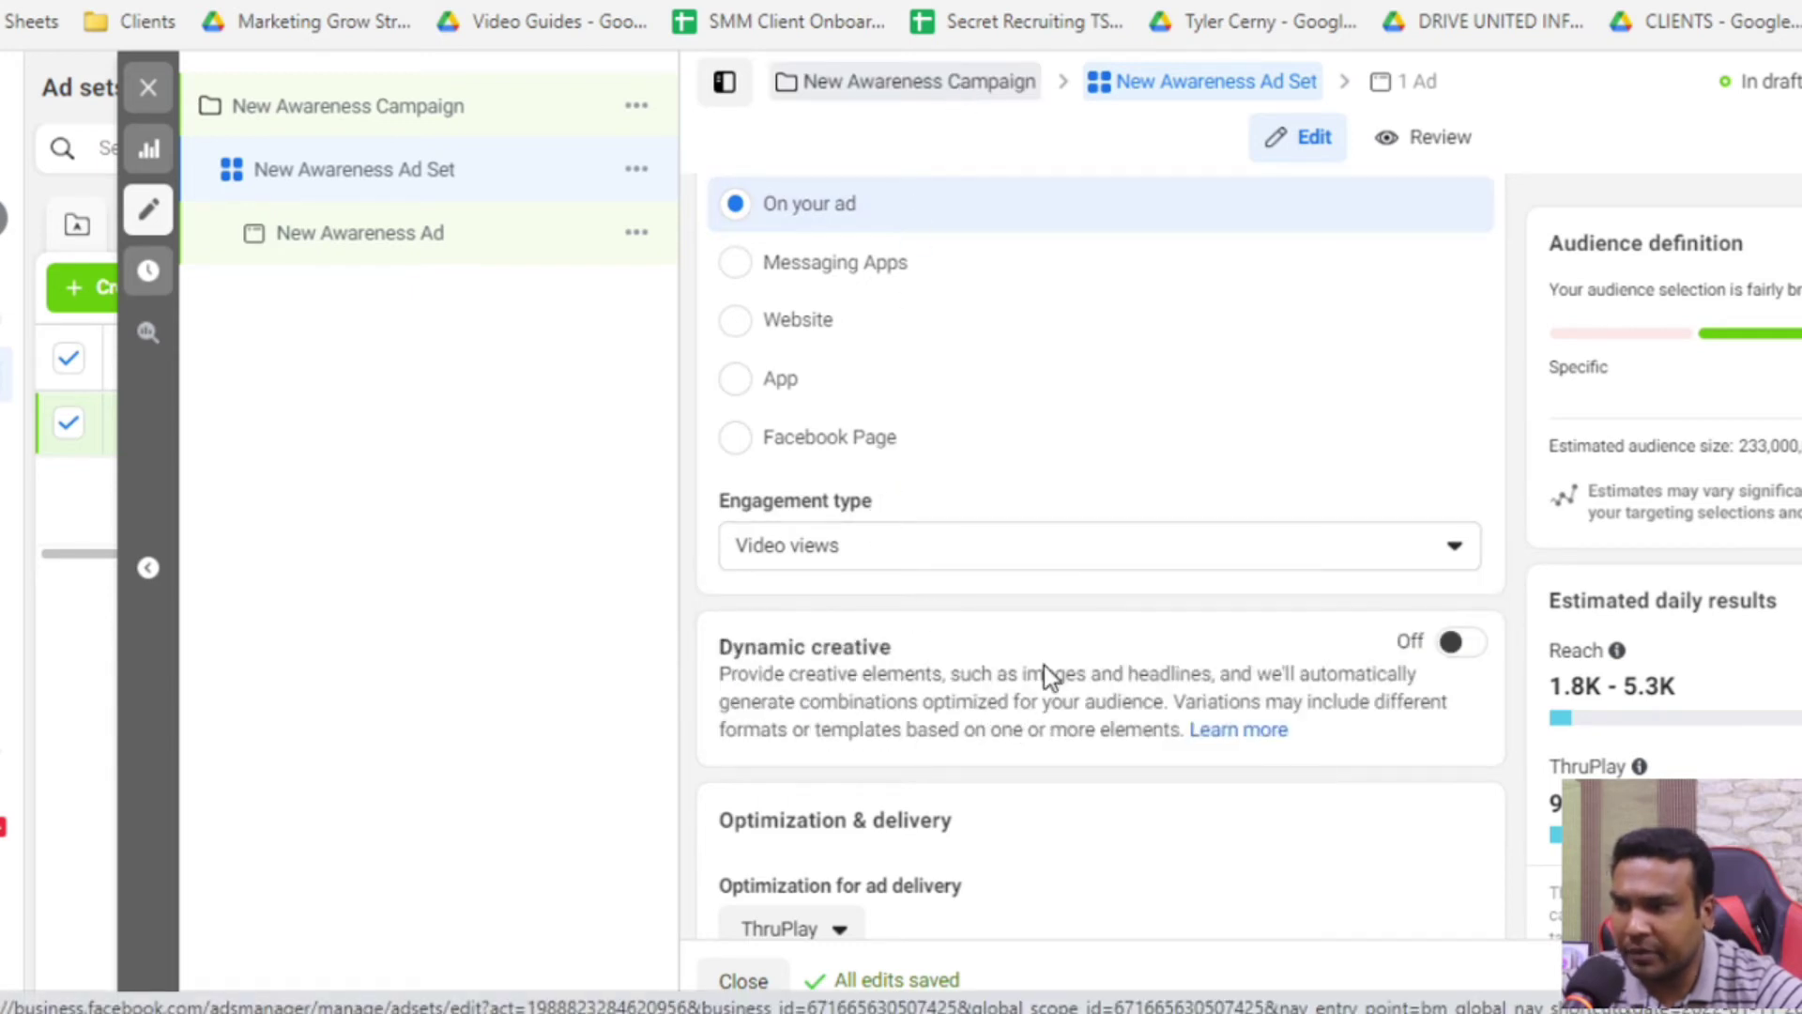
pyautogui.scroll(-2, 1044, 667)
pyautogui.scroll(-4, 1044, 668)
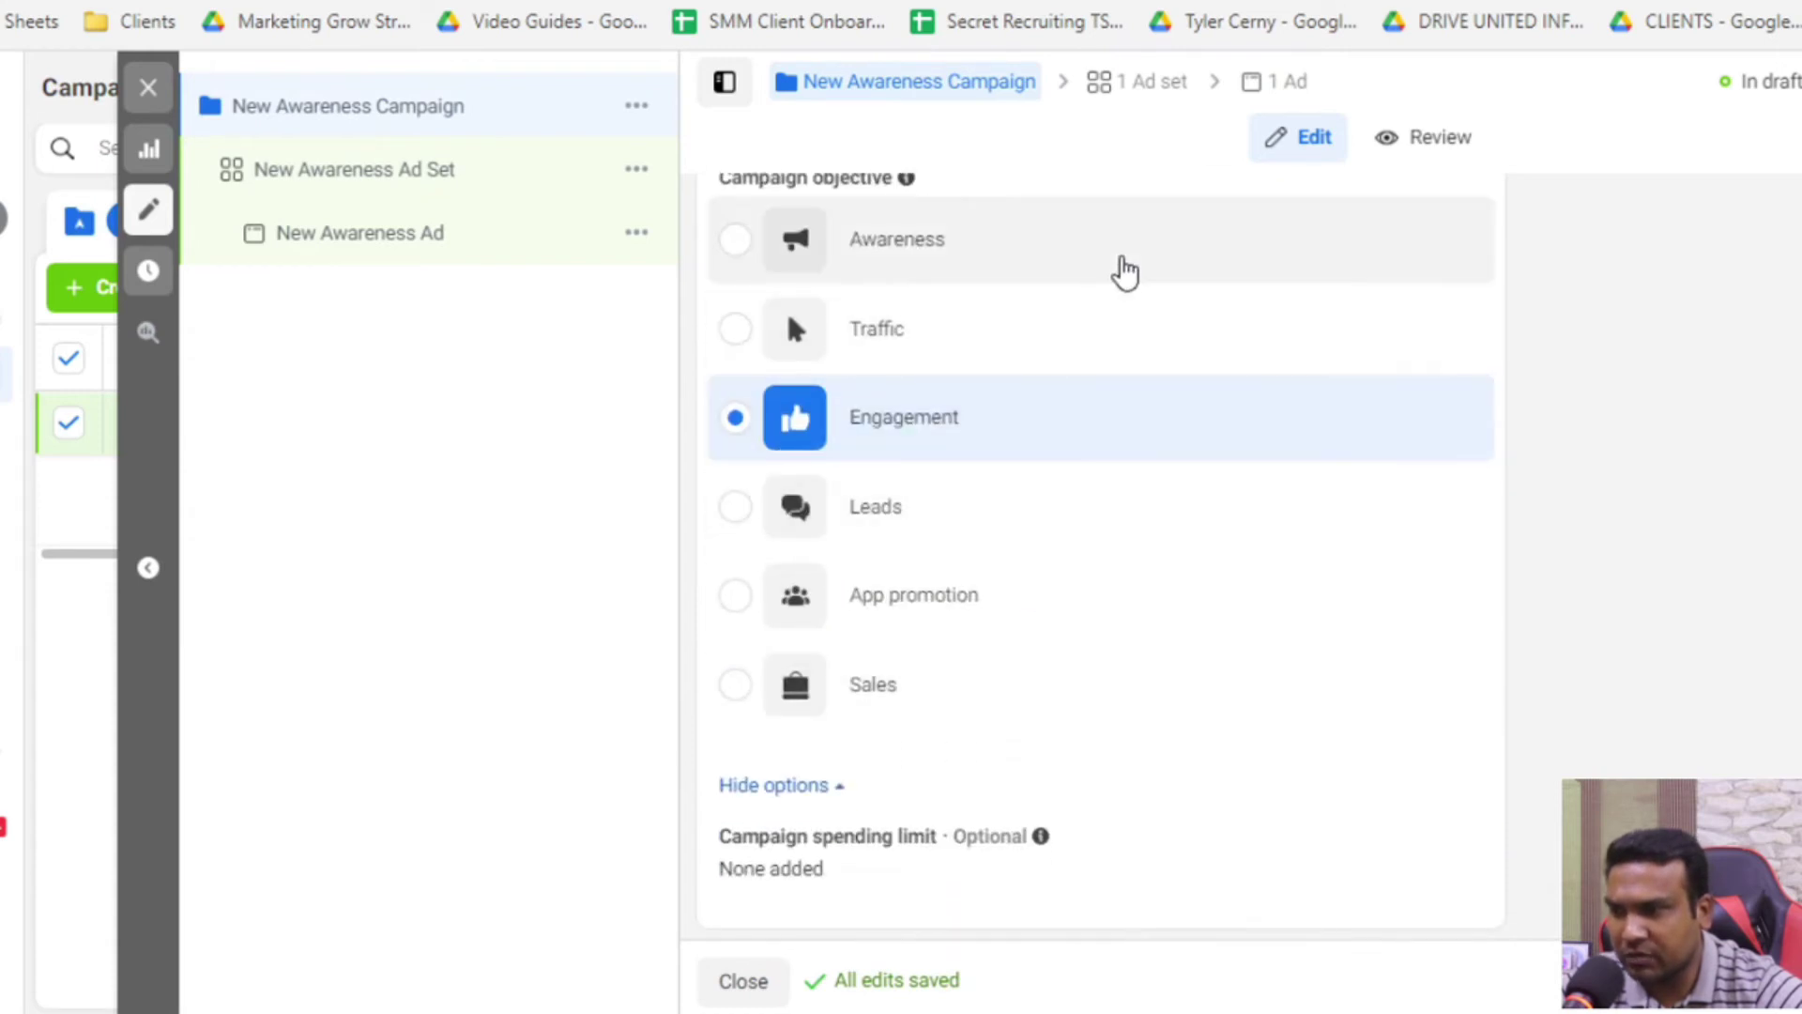
pyautogui.scroll(1, 1119, 604)
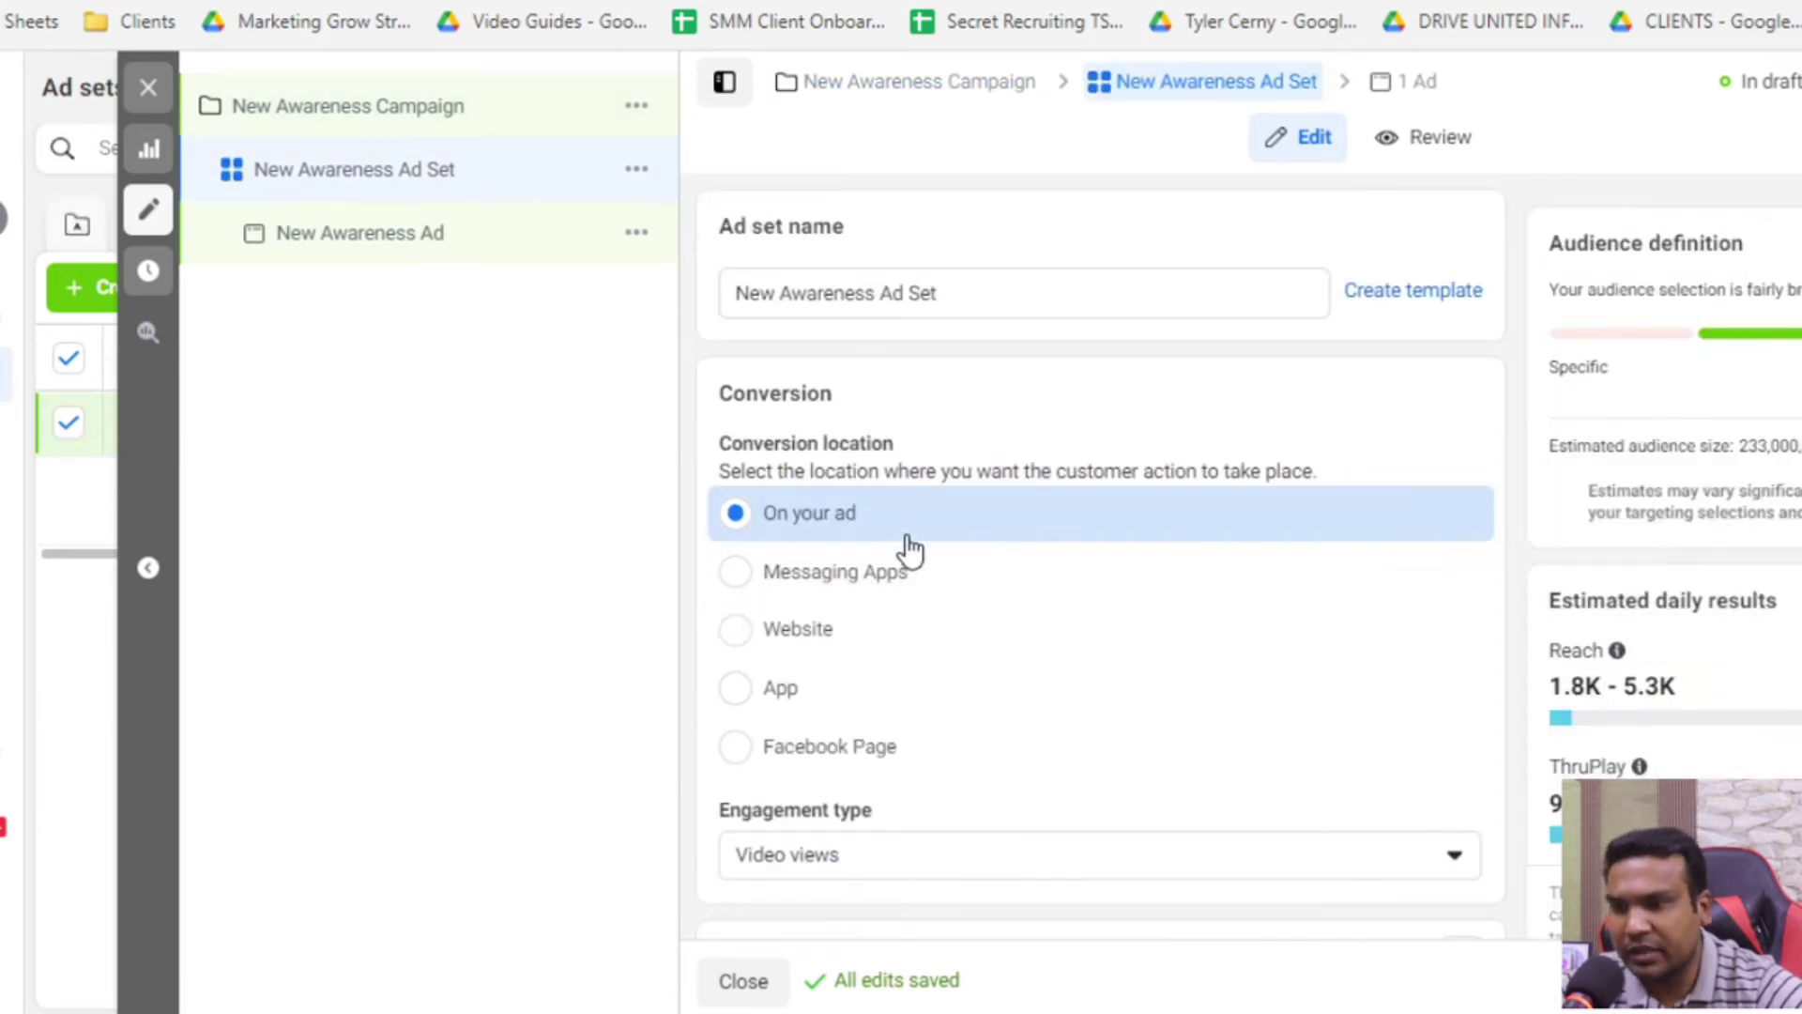
pyautogui.scroll(-2, 1040, 544)
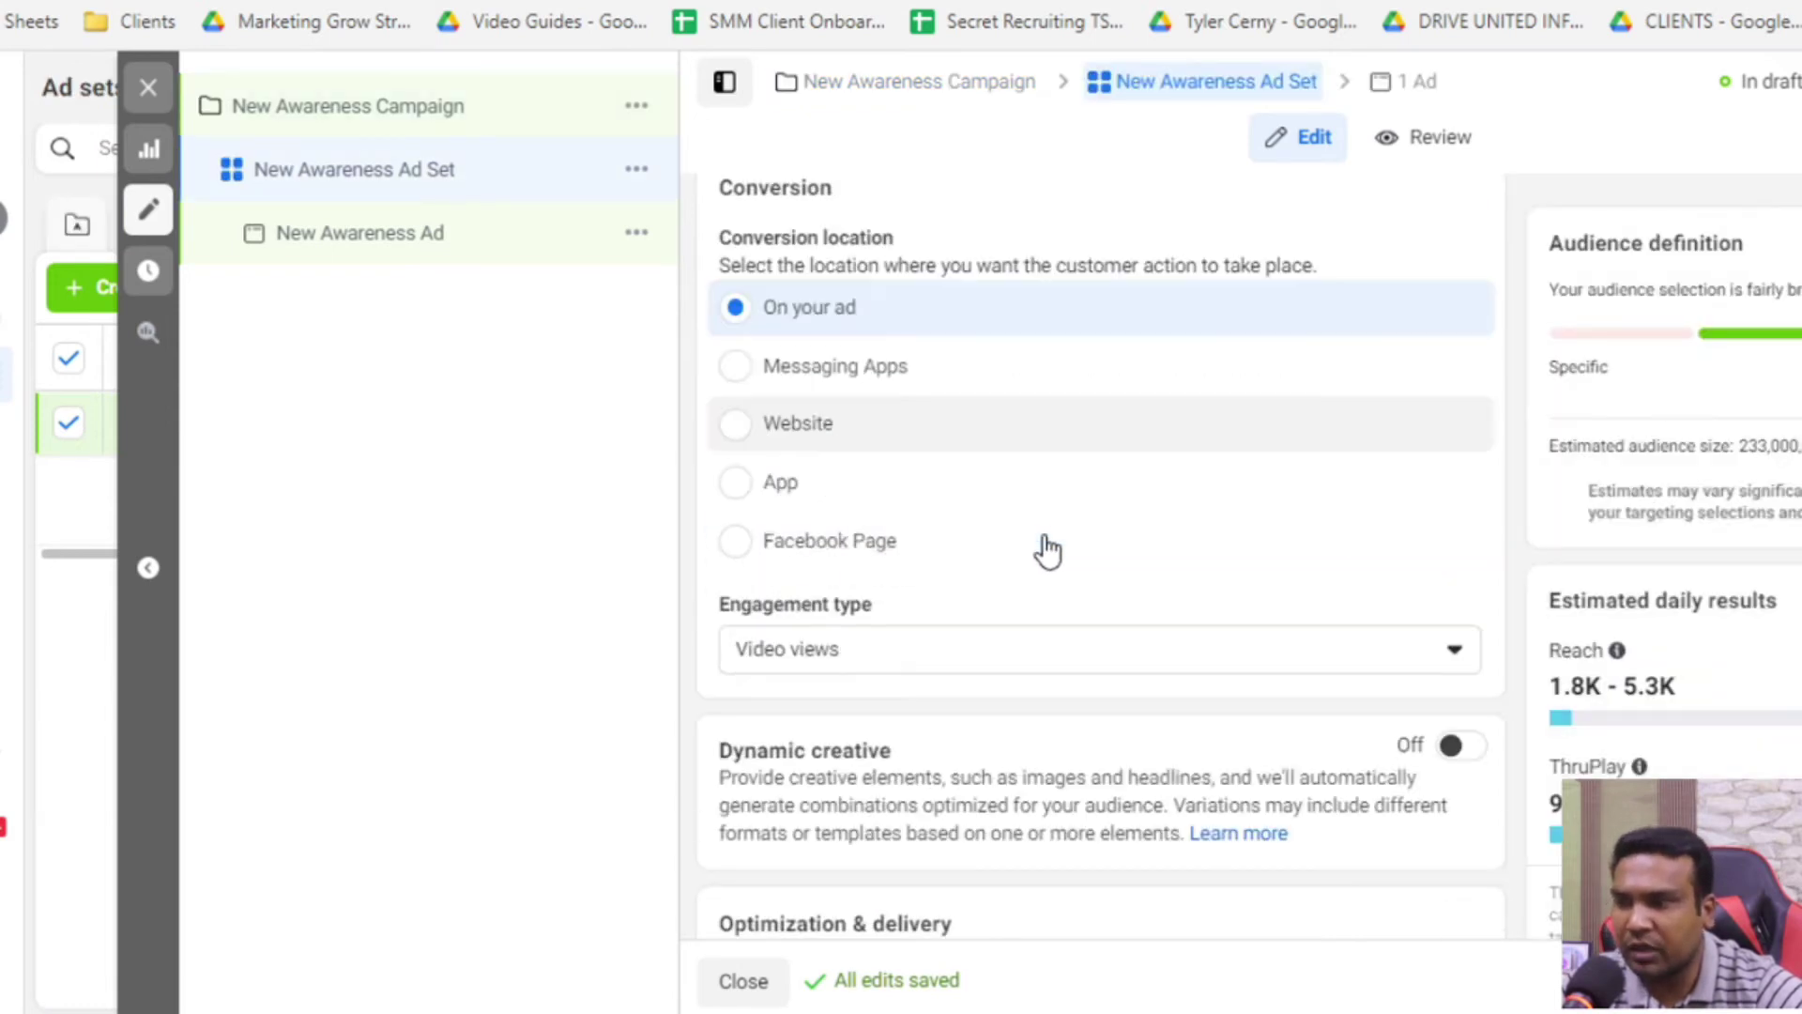
pyautogui.scroll(1, 1040, 548)
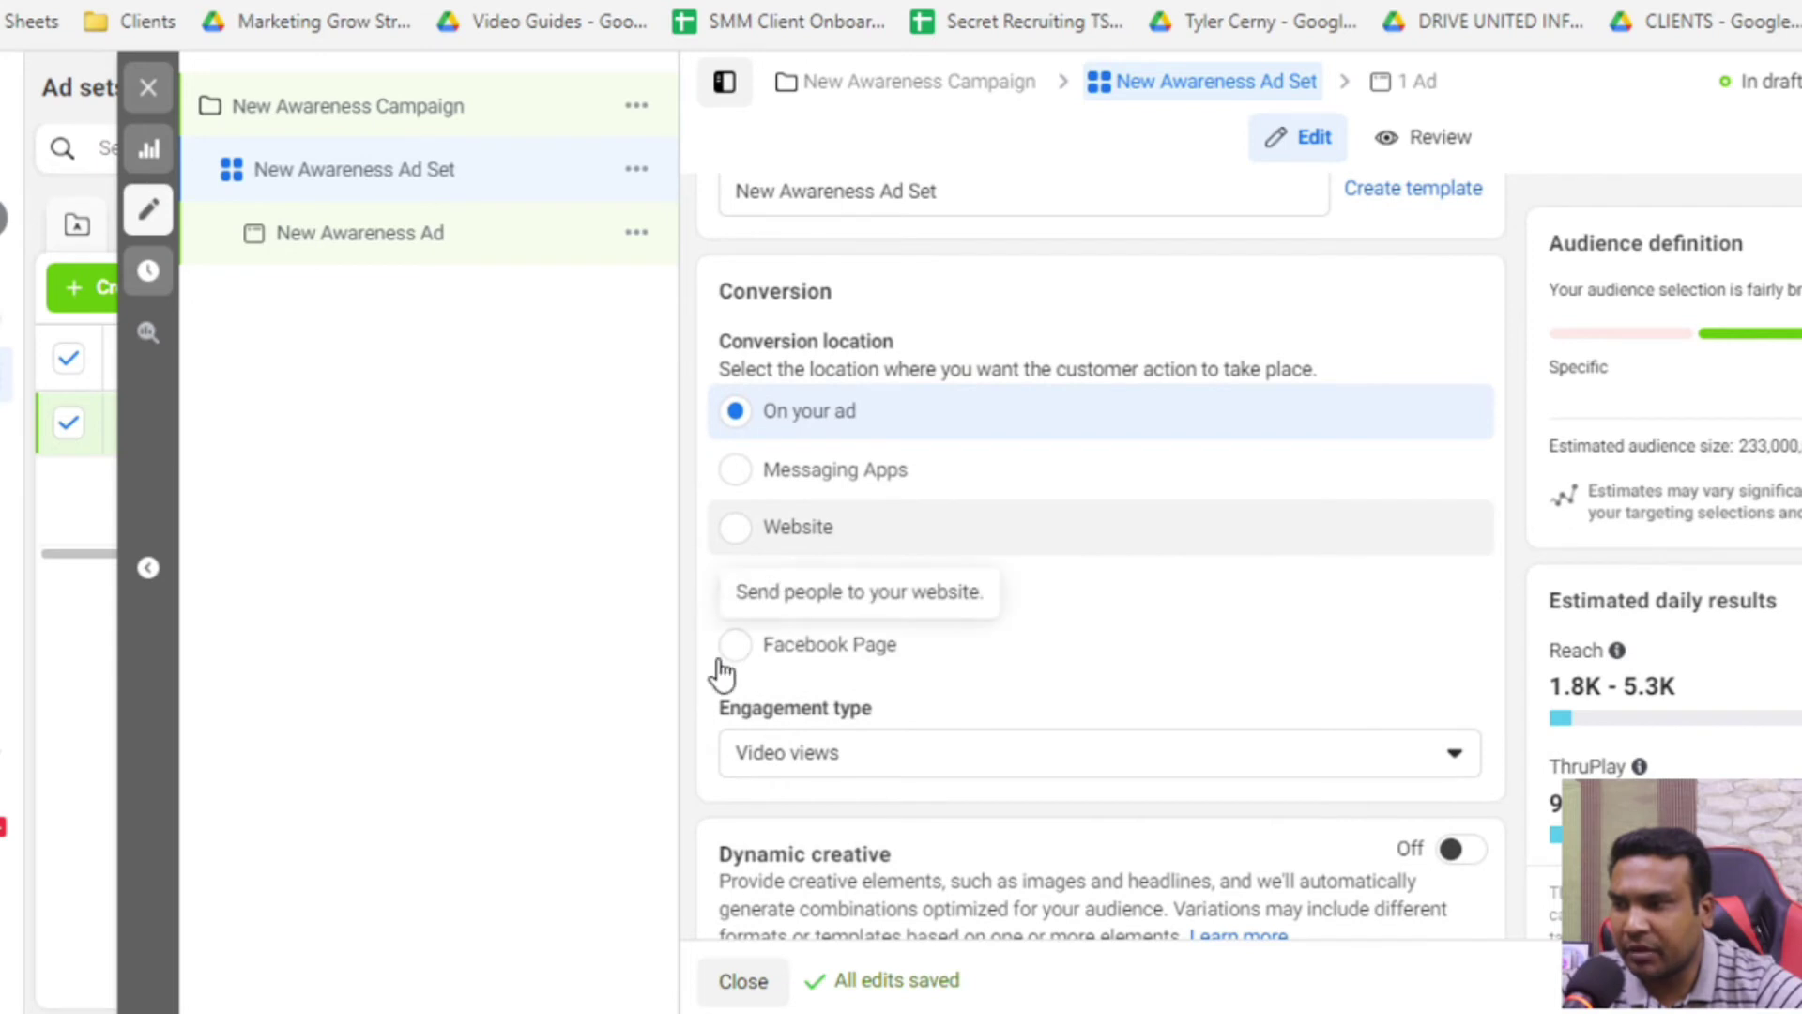
# Try Facebook Page as the ad set's conversion location, check its delivery settings, and return to On your ad
pyautogui.click(739, 649)
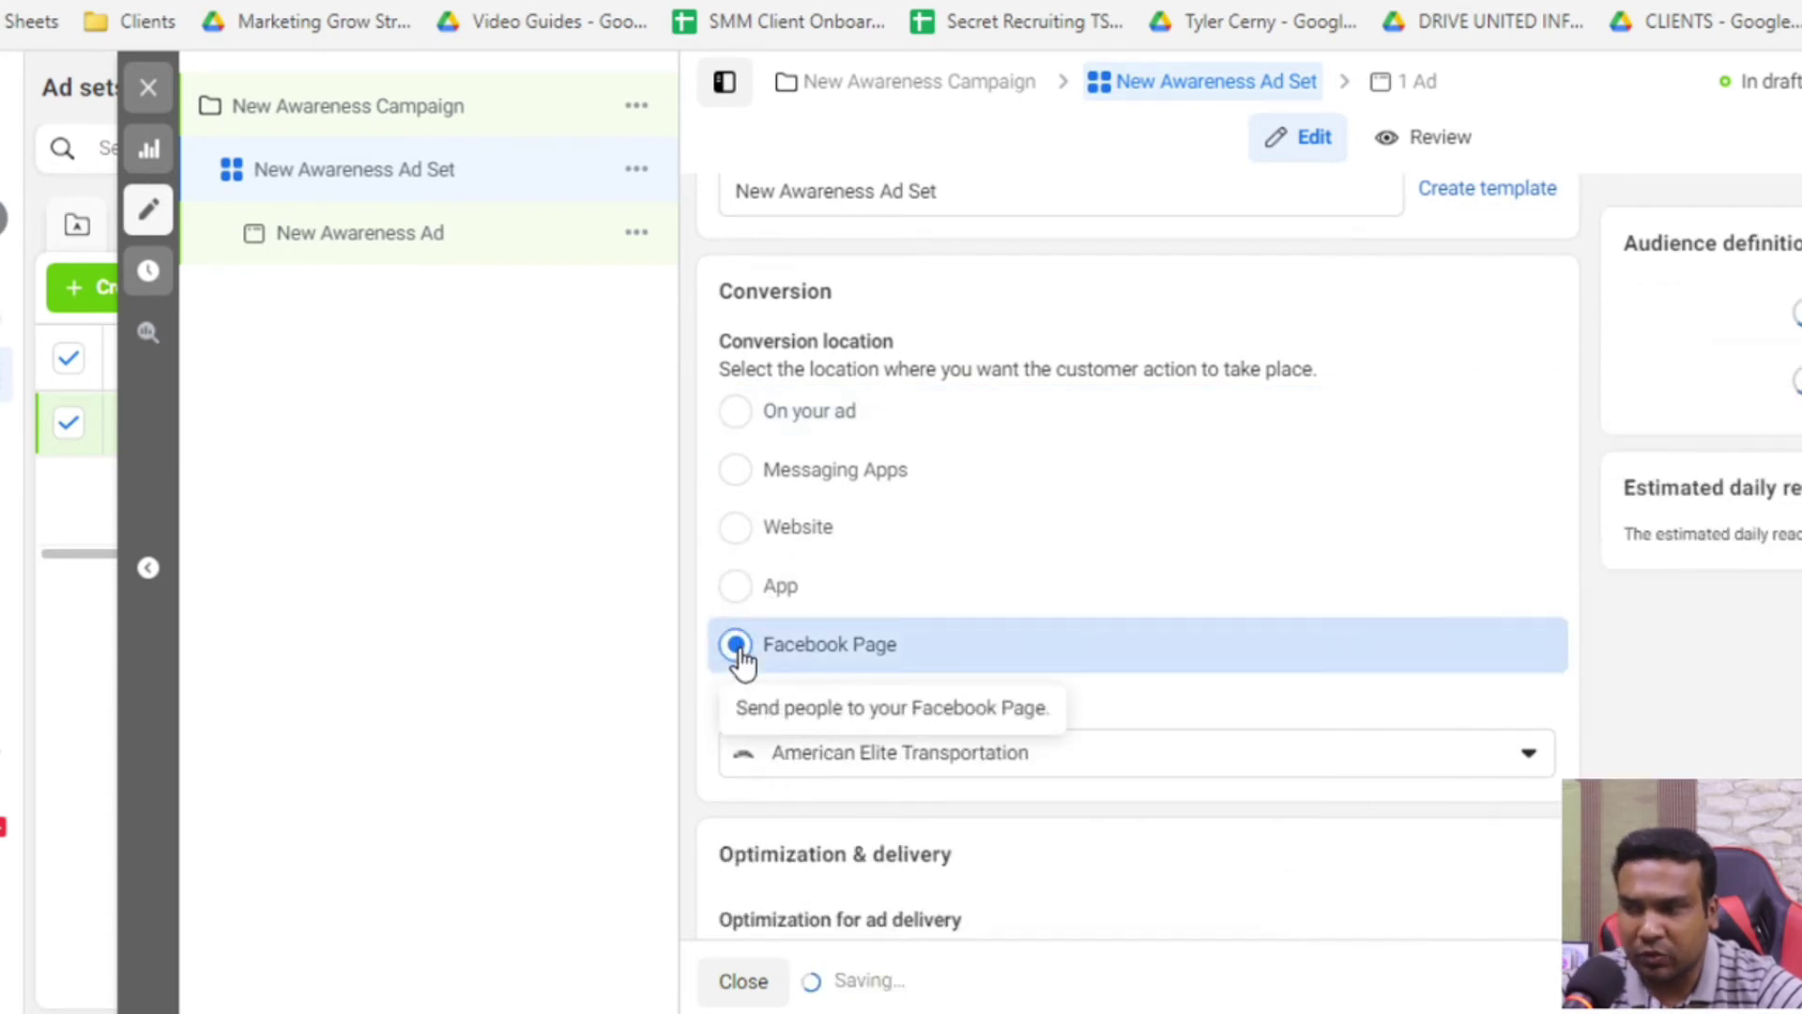
pyautogui.scroll(-1, 1159, 690)
pyautogui.scroll(-1, 1153, 678)
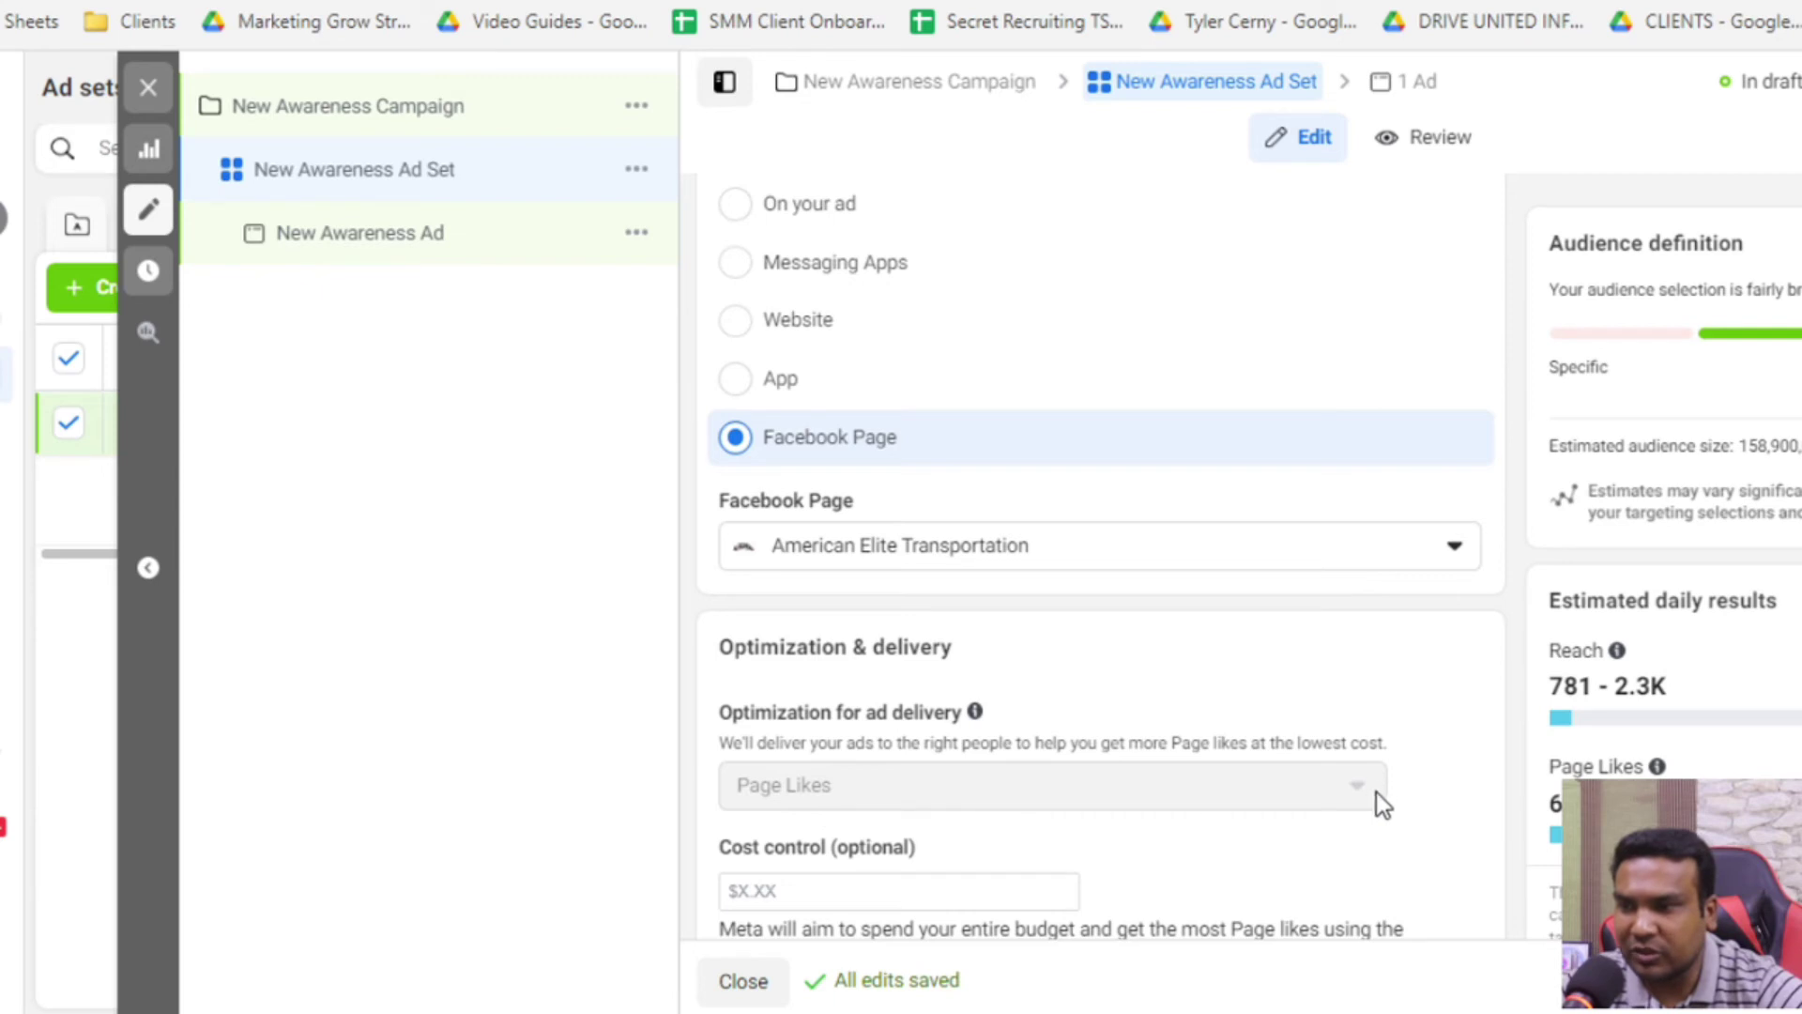
pyautogui.scroll(1, 1387, 766)
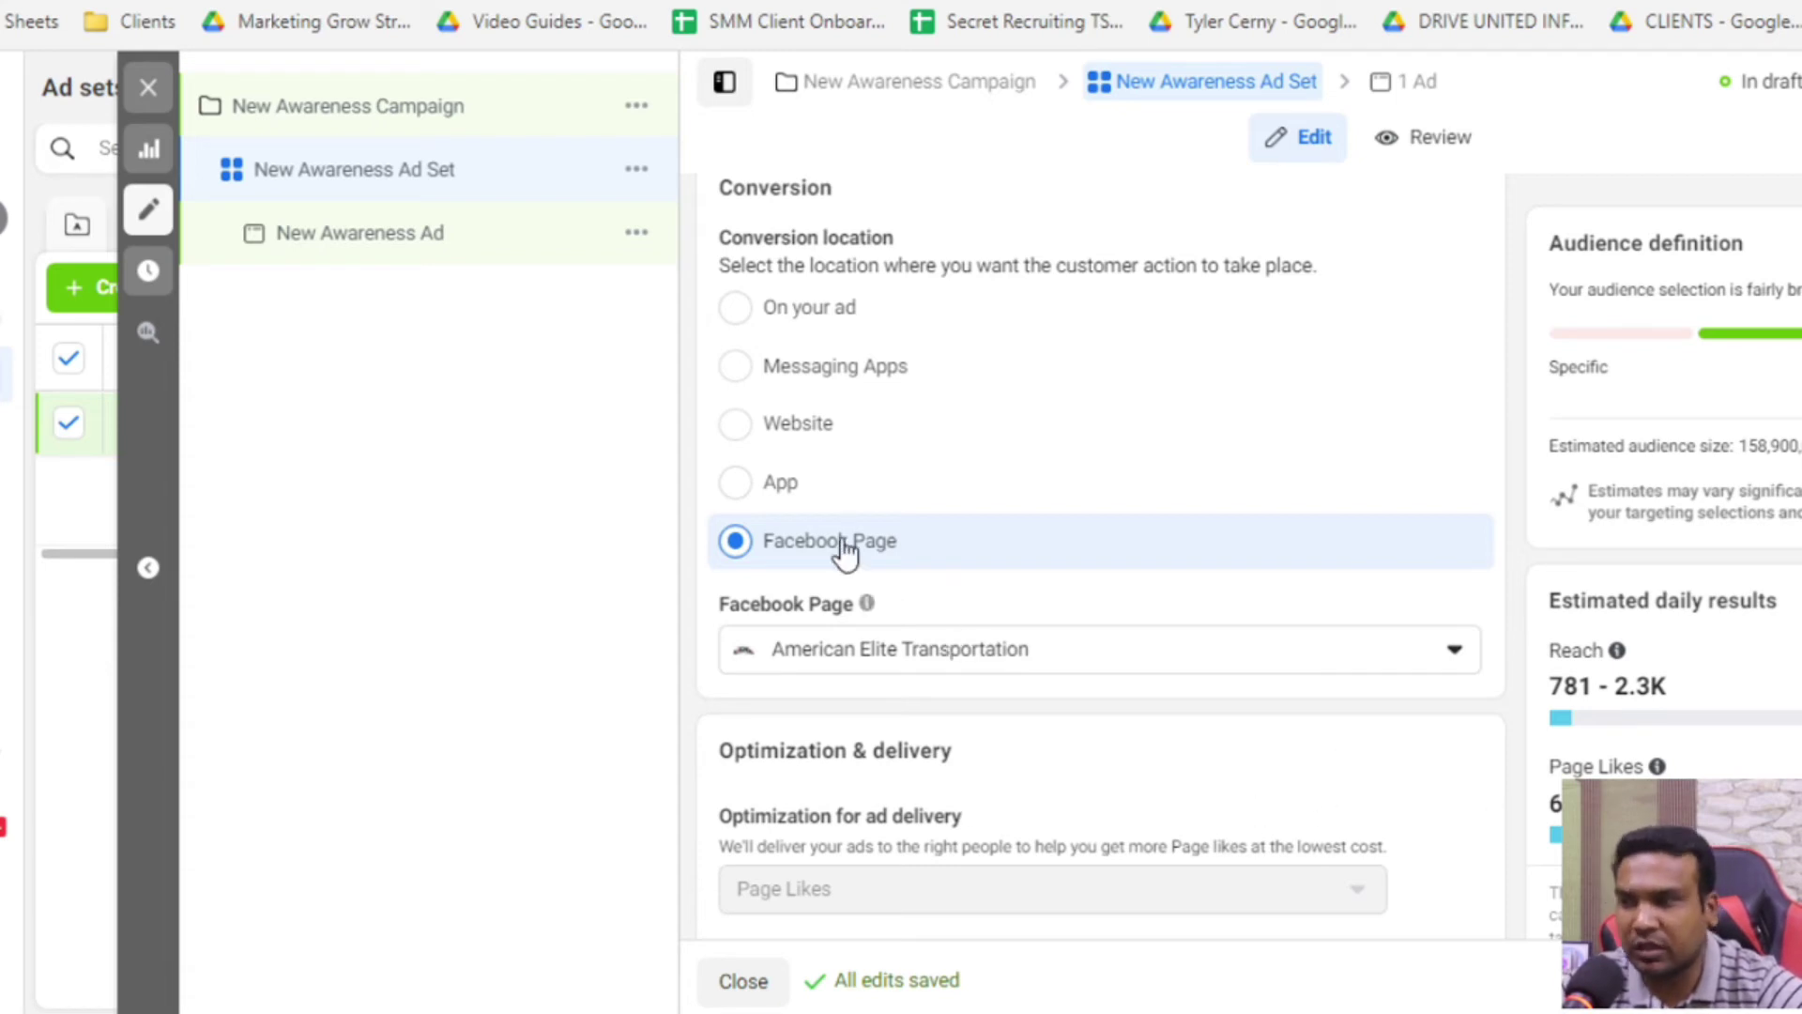
pyautogui.click(781, 310)
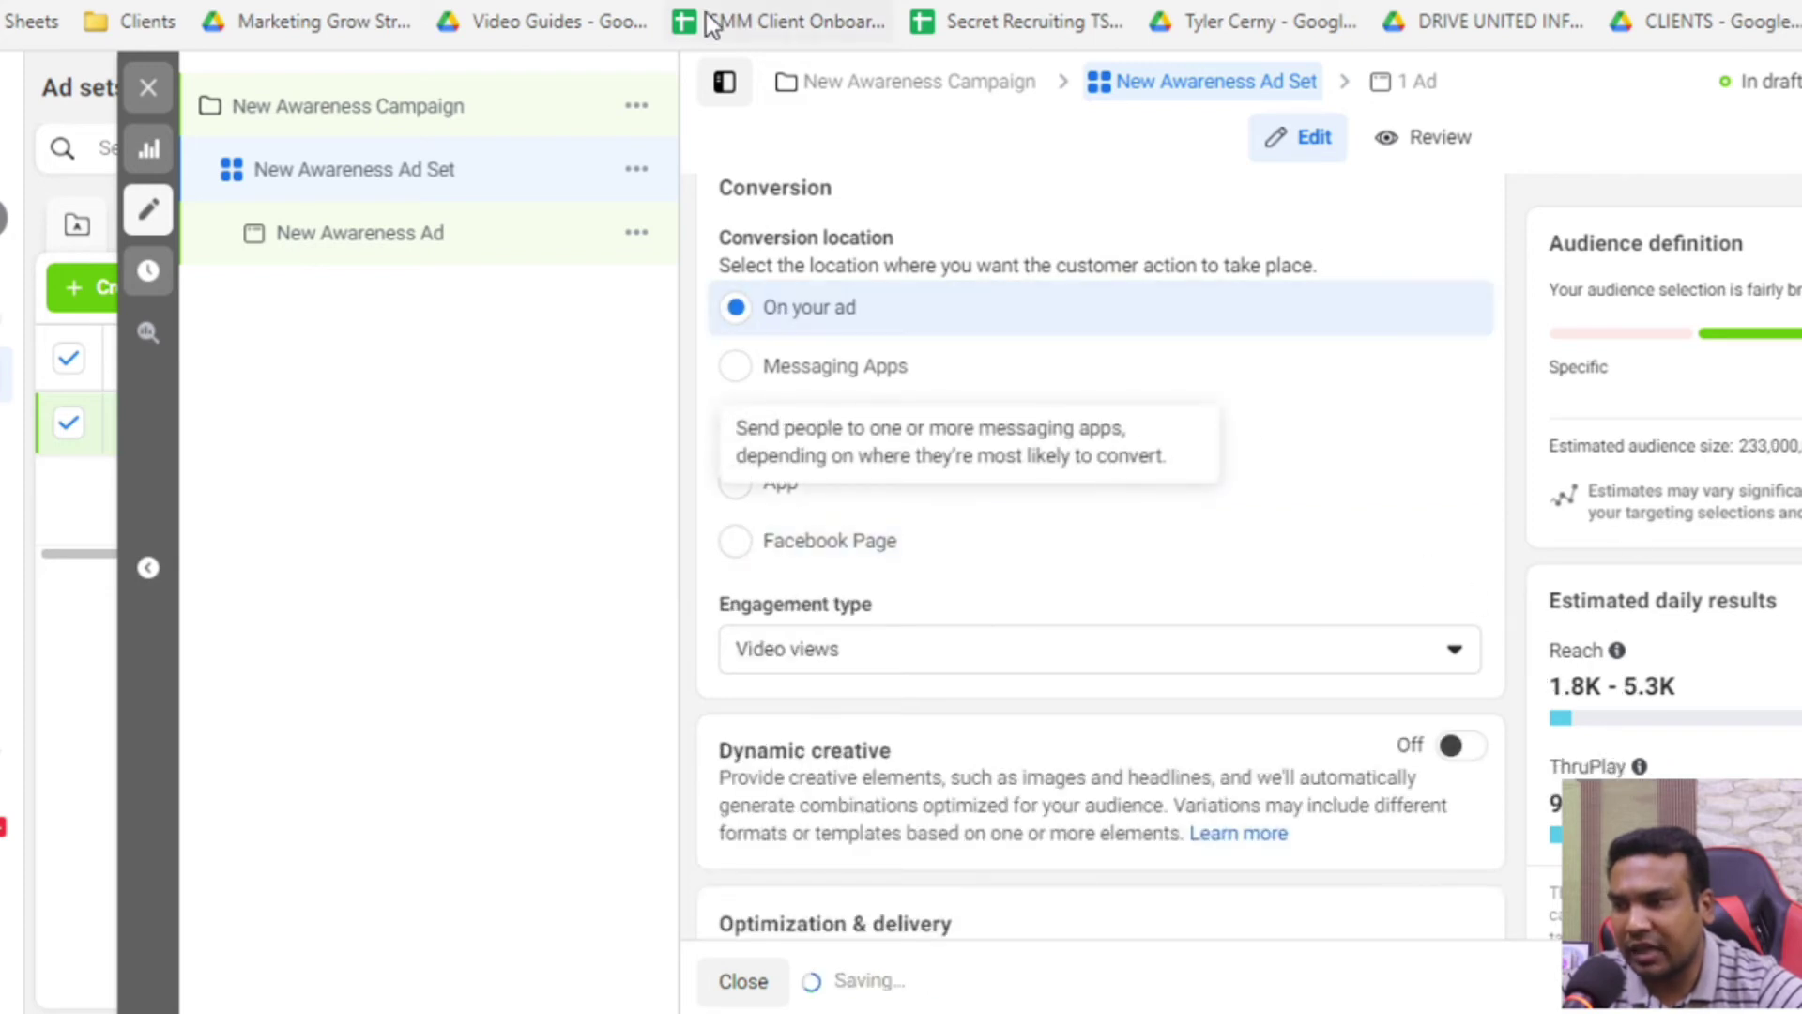
# Change the objective of the New Awareness Campaign to Leads and accept the resulting settings change
pyautogui.click(925, 85)
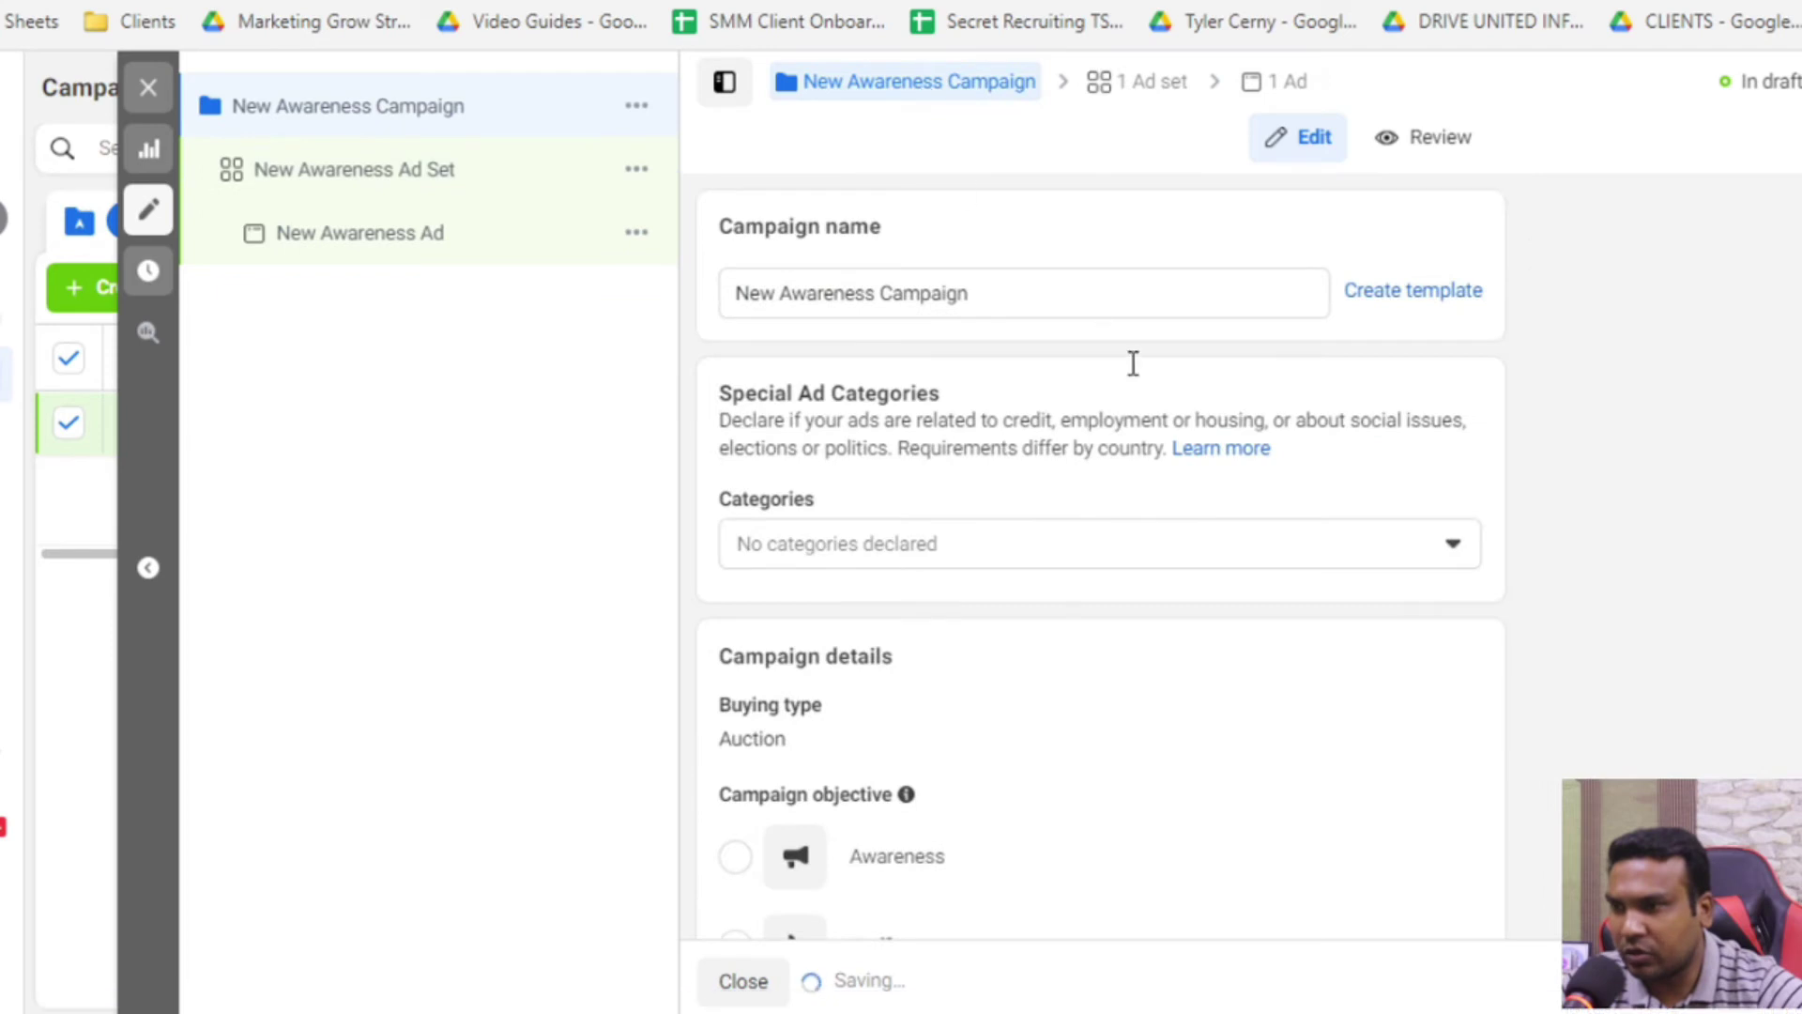
pyautogui.scroll(-6, 1143, 583)
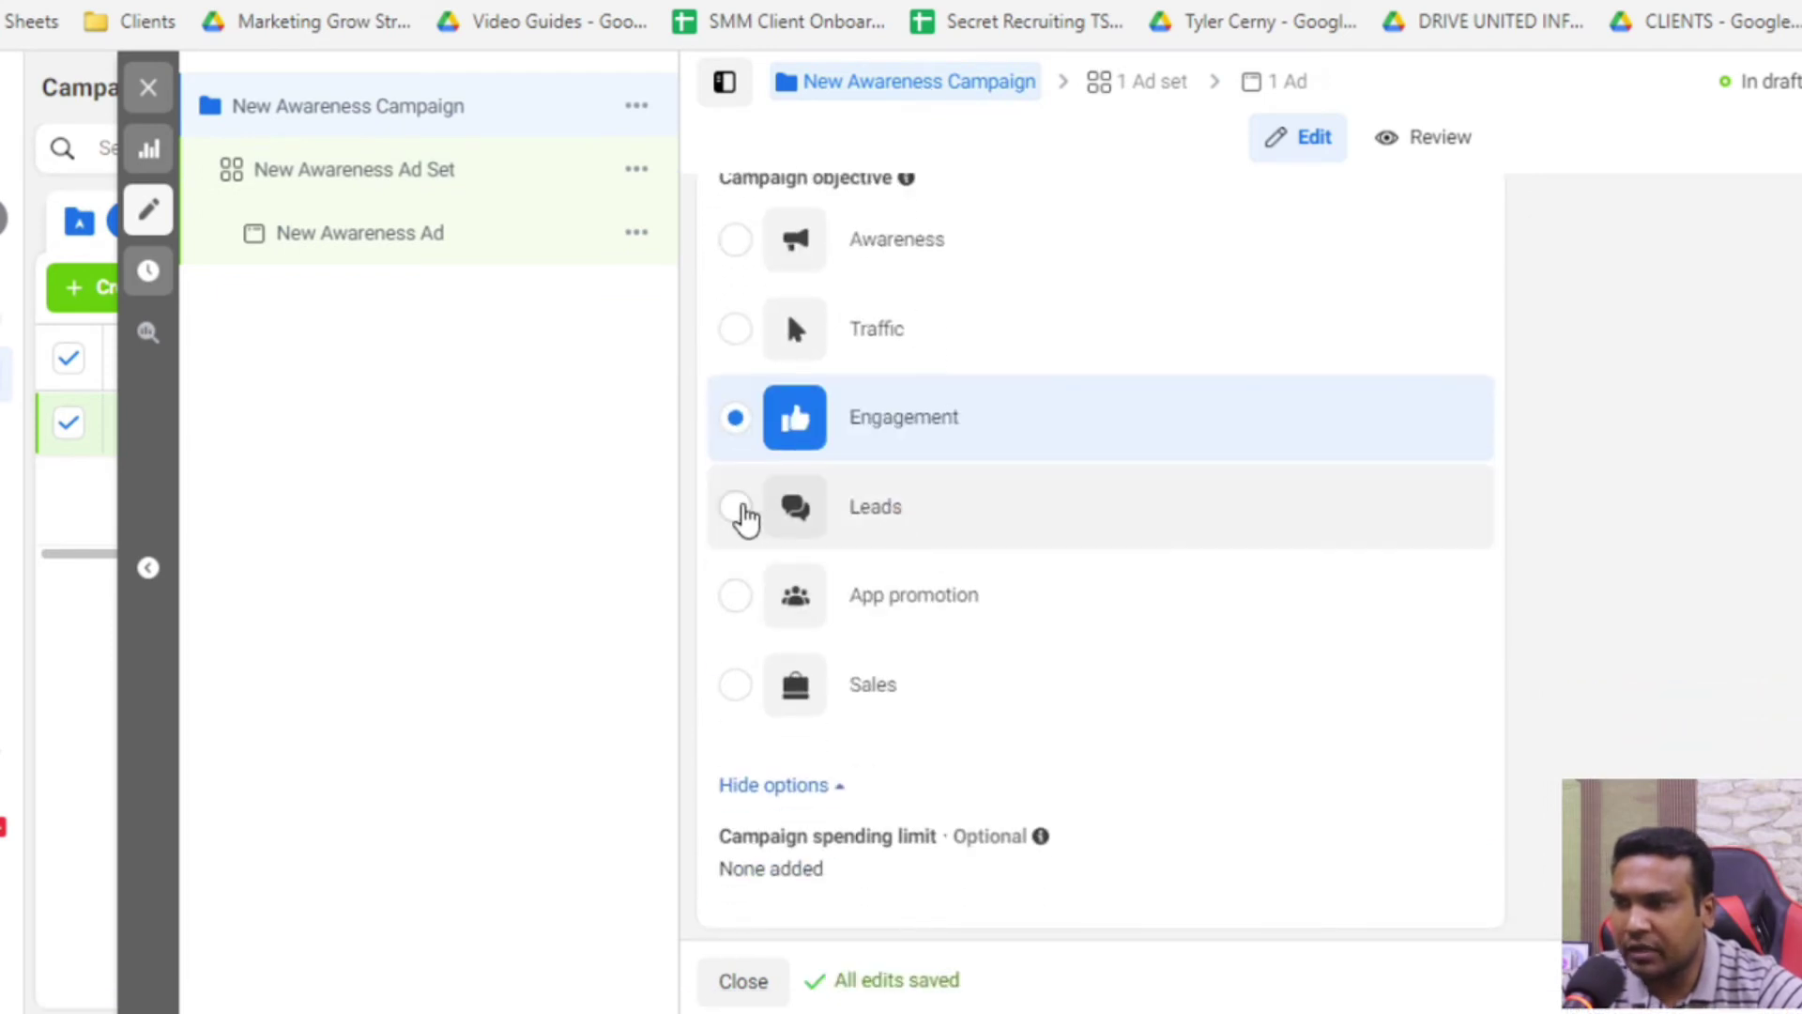
pyautogui.click(739, 506)
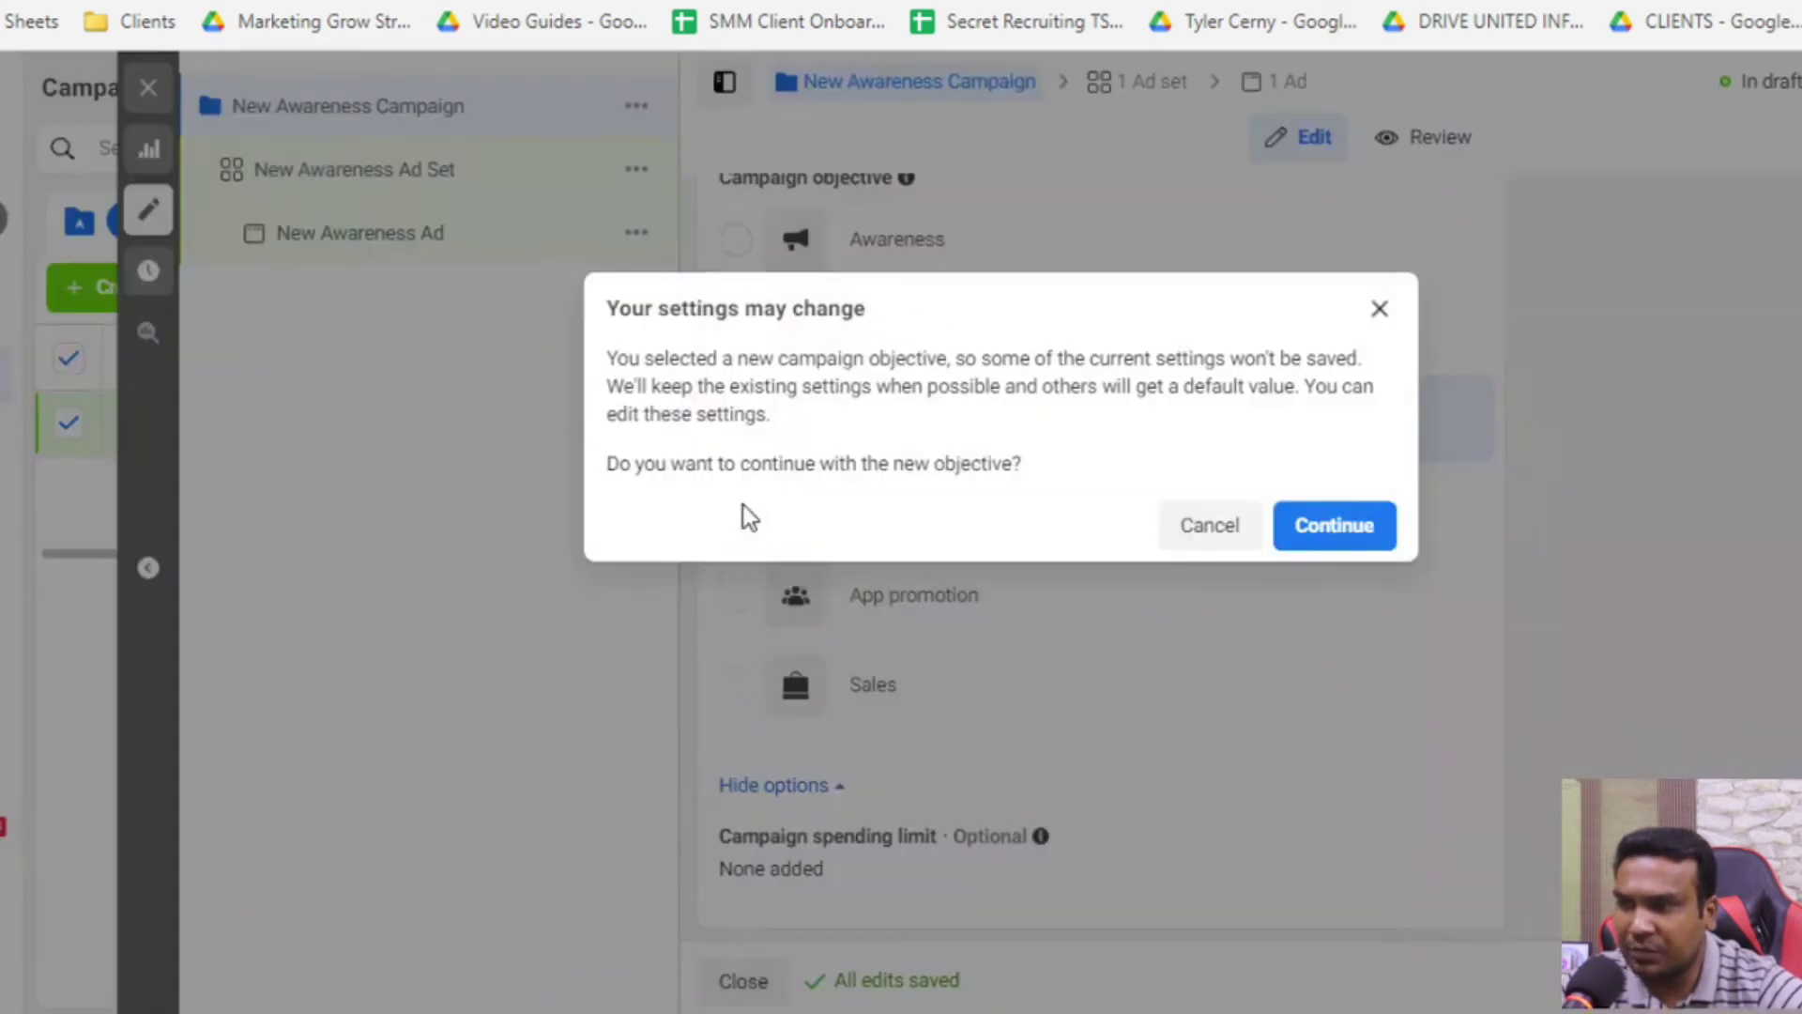
pyautogui.click(1375, 542)
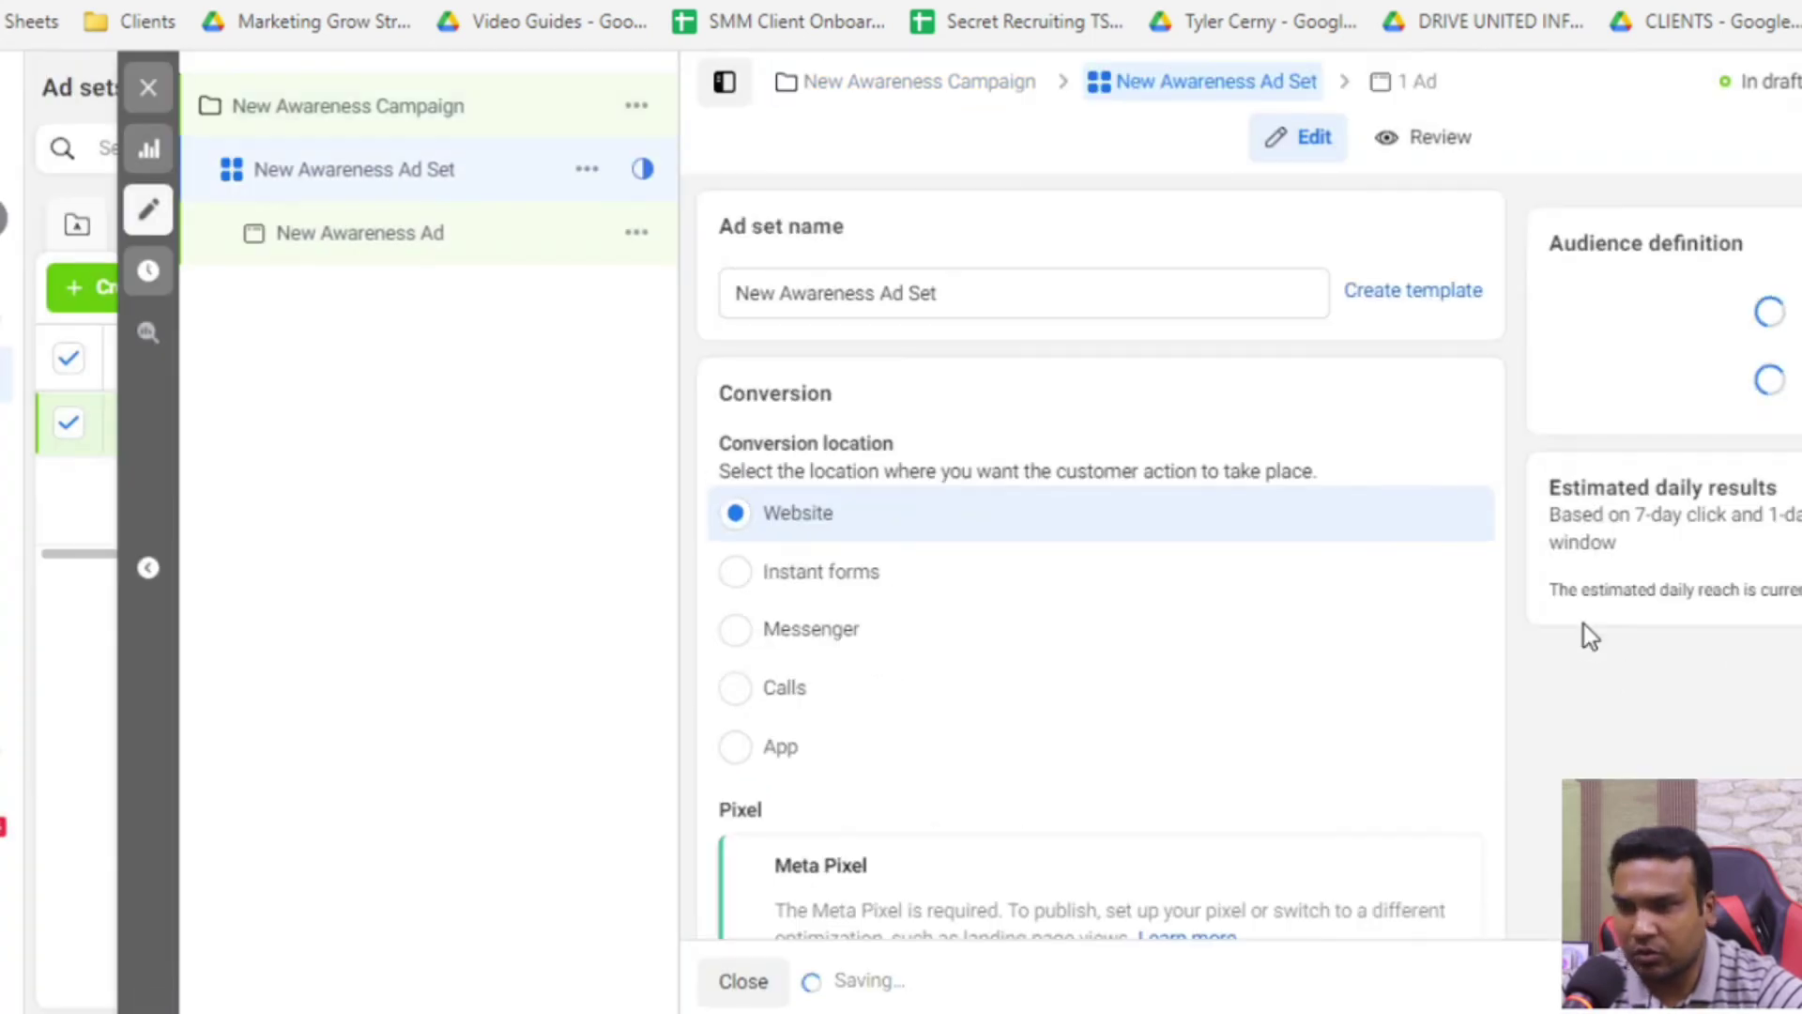
# Examine the ad set's conversion location, pixel, optimization and placement settings under the Leads objective
pyautogui.scroll(-2, 1500, 507)
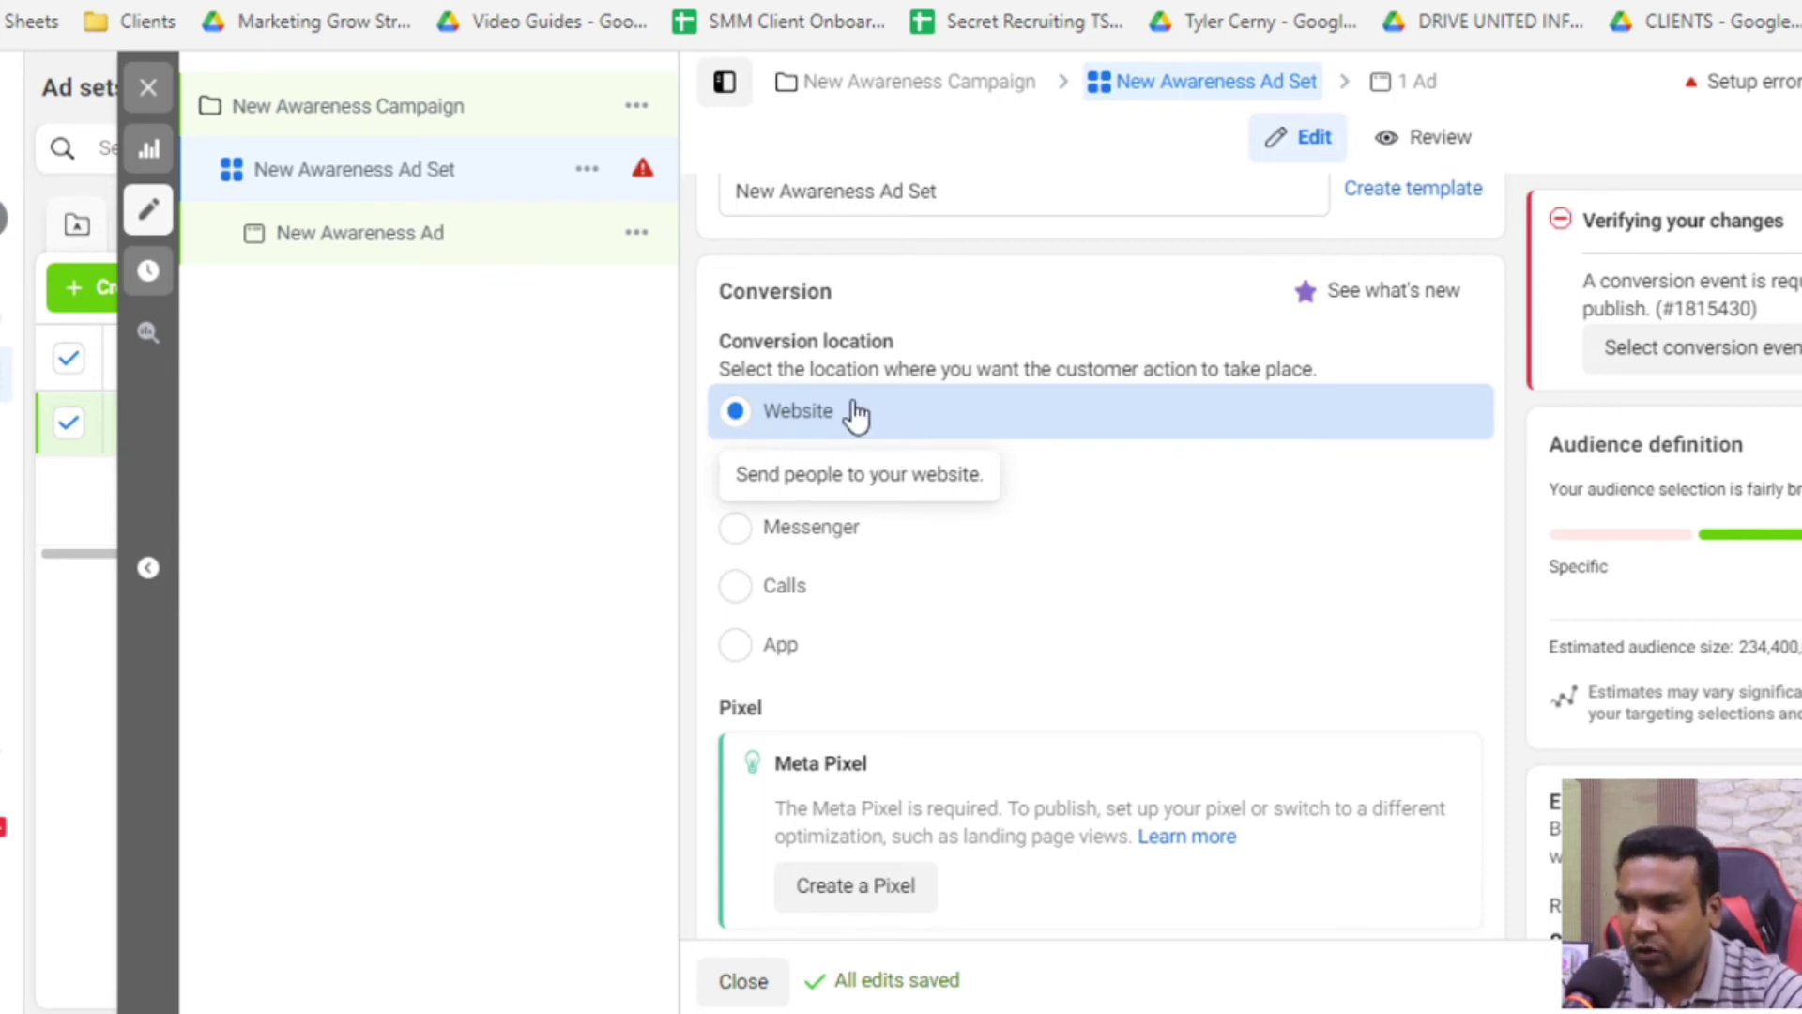
pyautogui.scroll(-2, 856, 414)
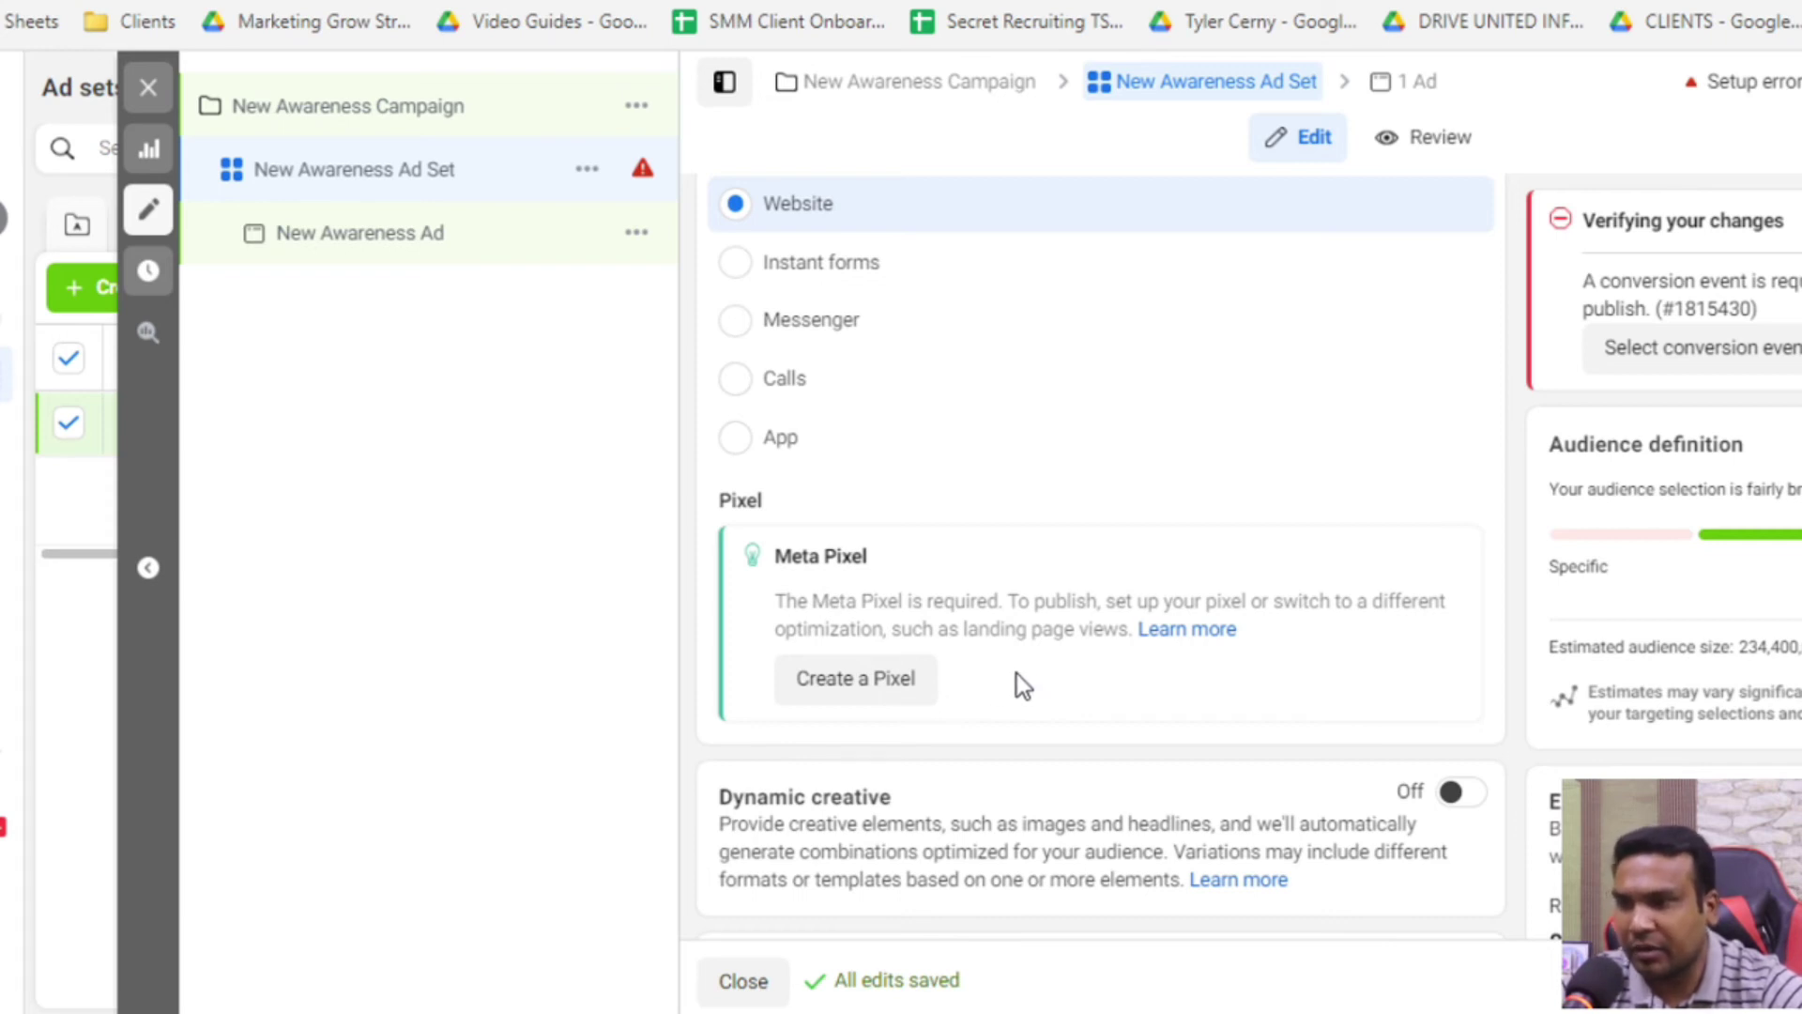
pyautogui.scroll(-15, 1074, 701)
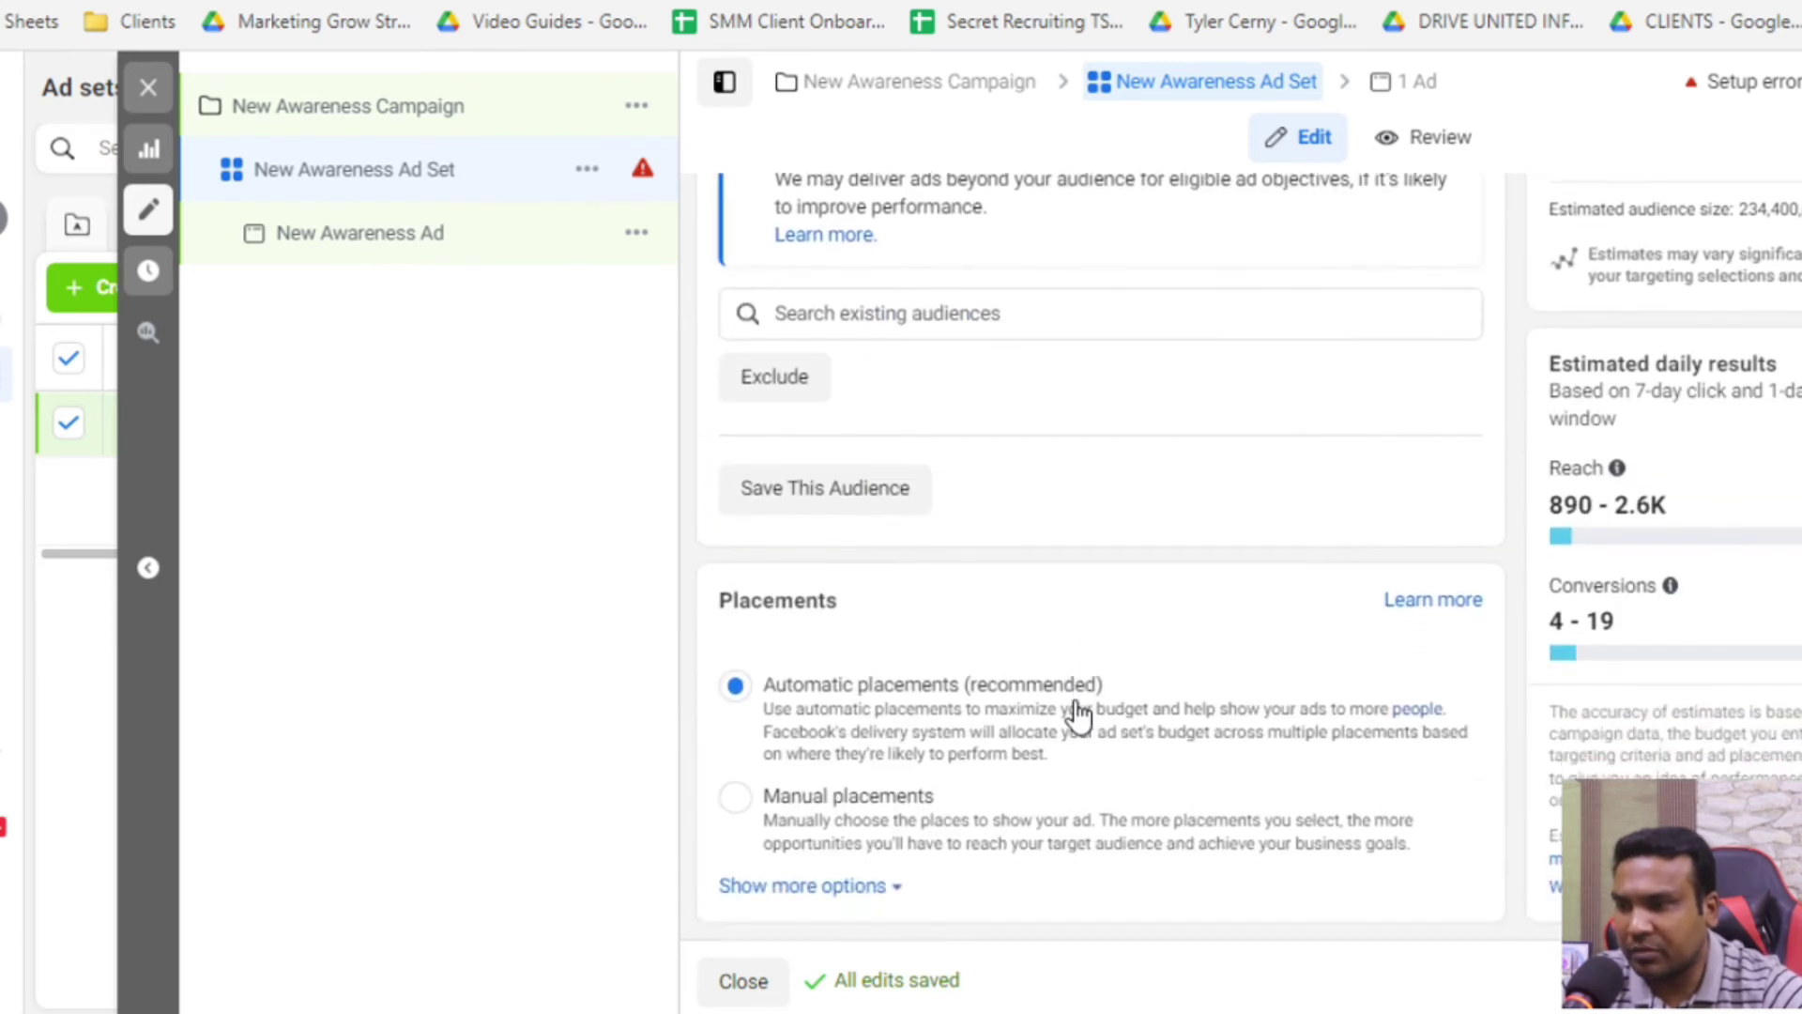
pyautogui.scroll(10, 1078, 713)
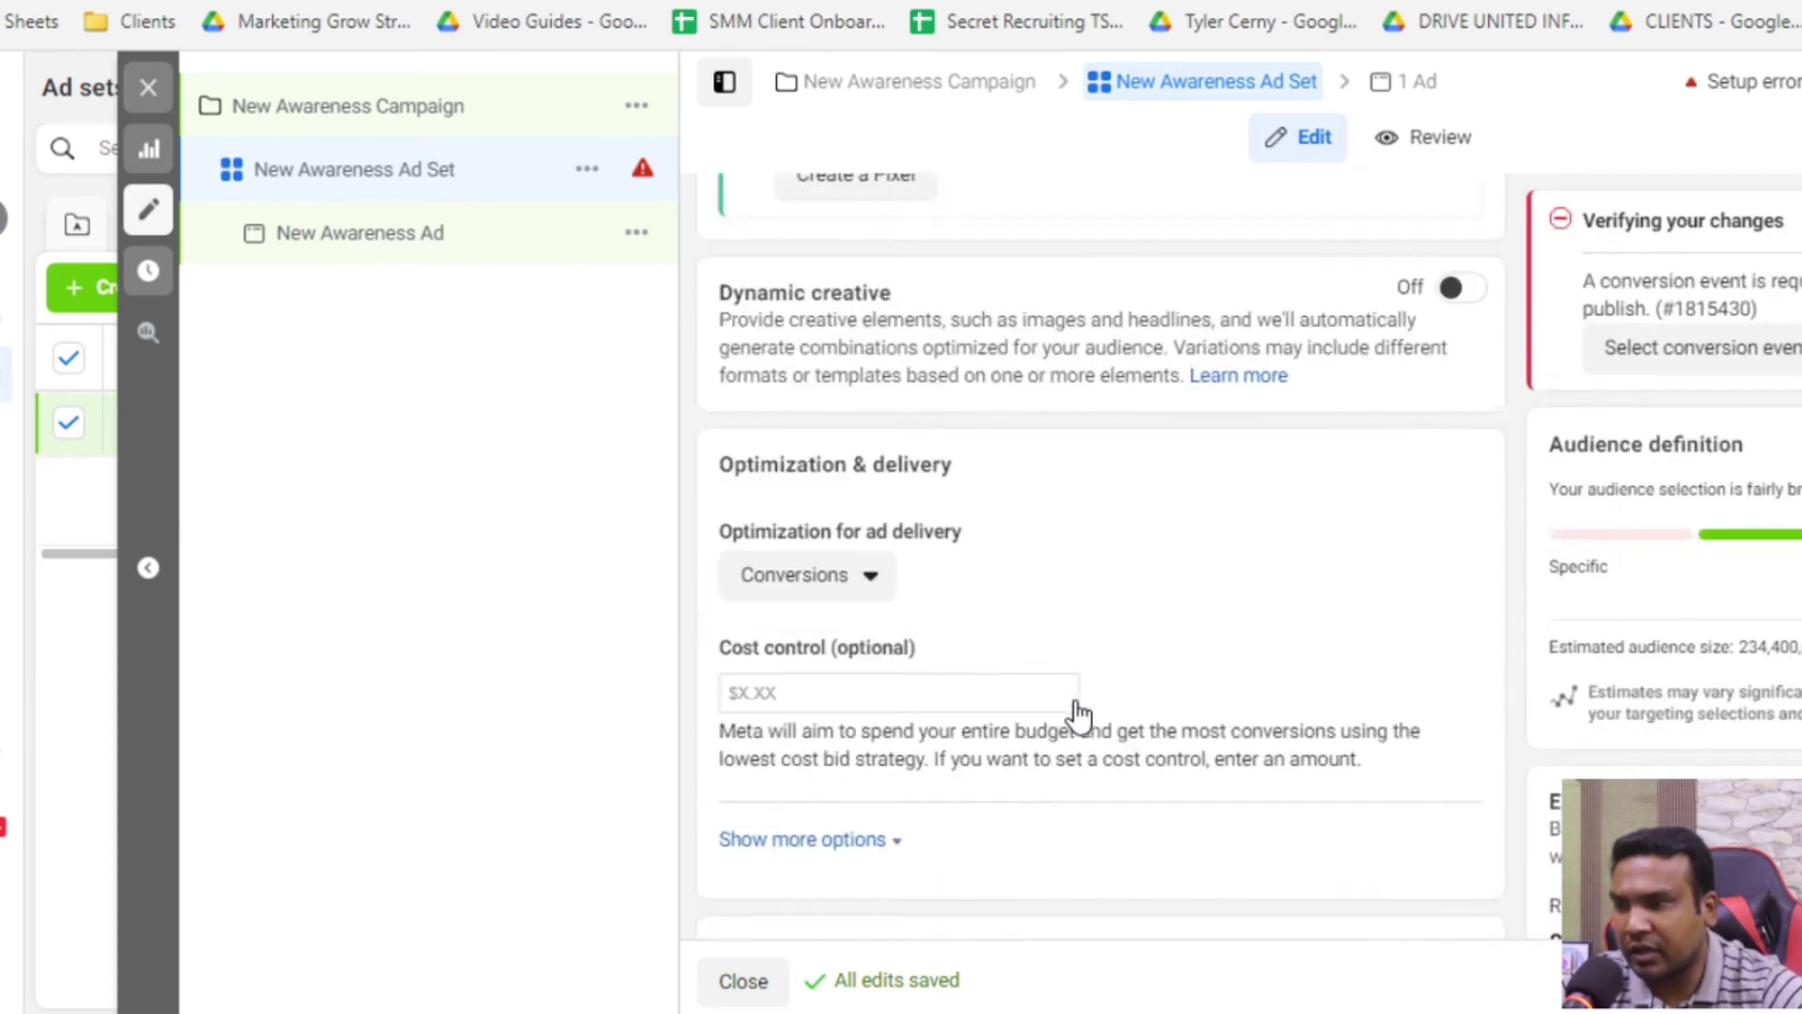
pyautogui.scroll(-5, 1073, 701)
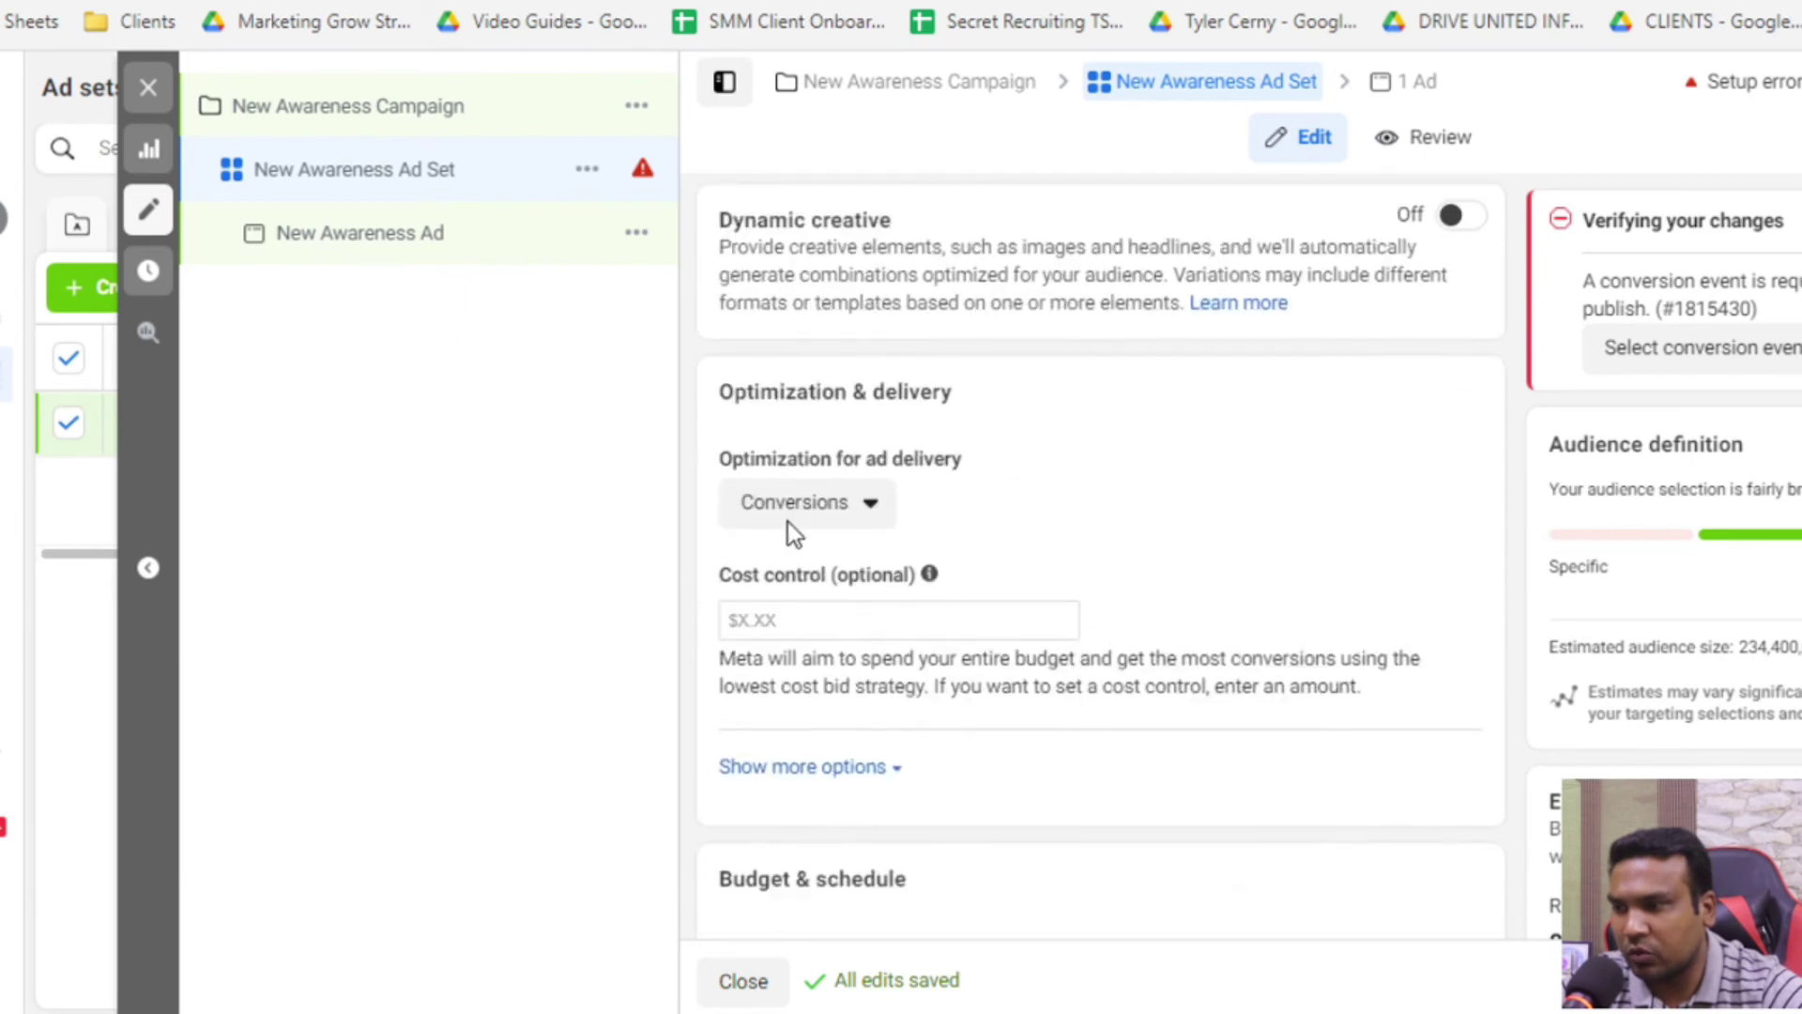
# Set the ad set's conversion location to Instant forms
pyautogui.scroll(9, 1038, 531)
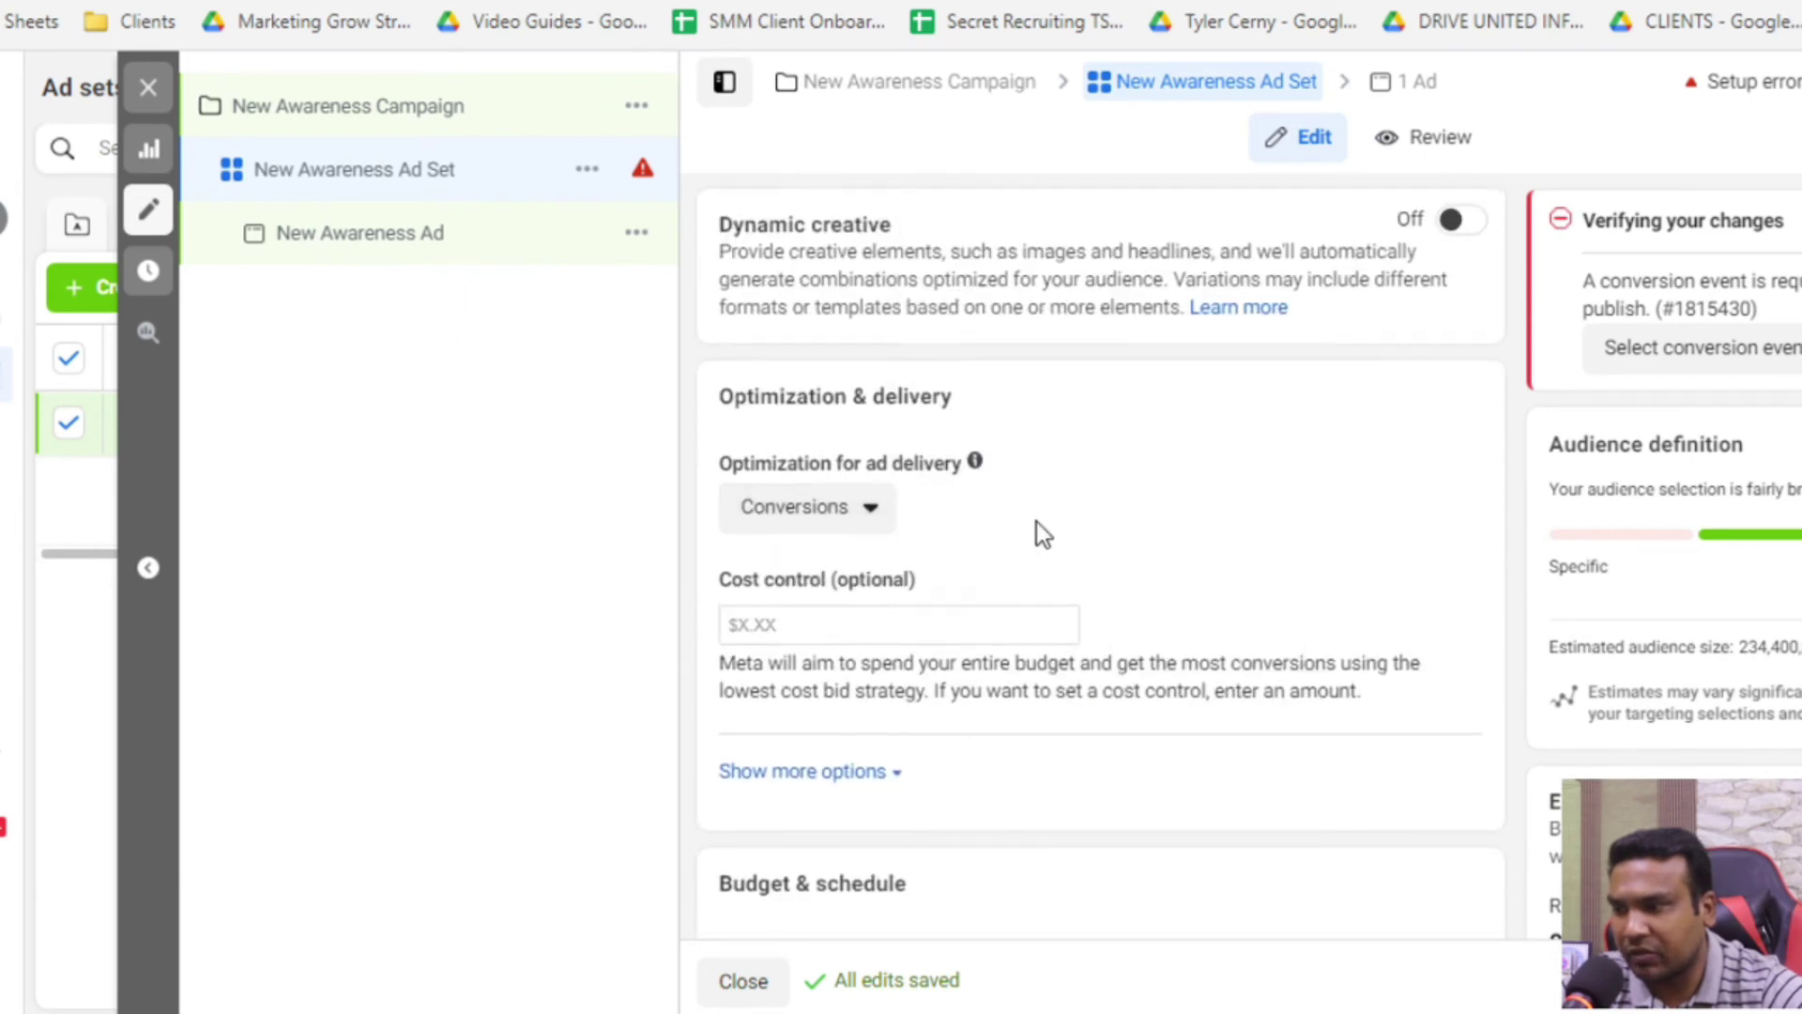
pyautogui.scroll(-2, 944, 552)
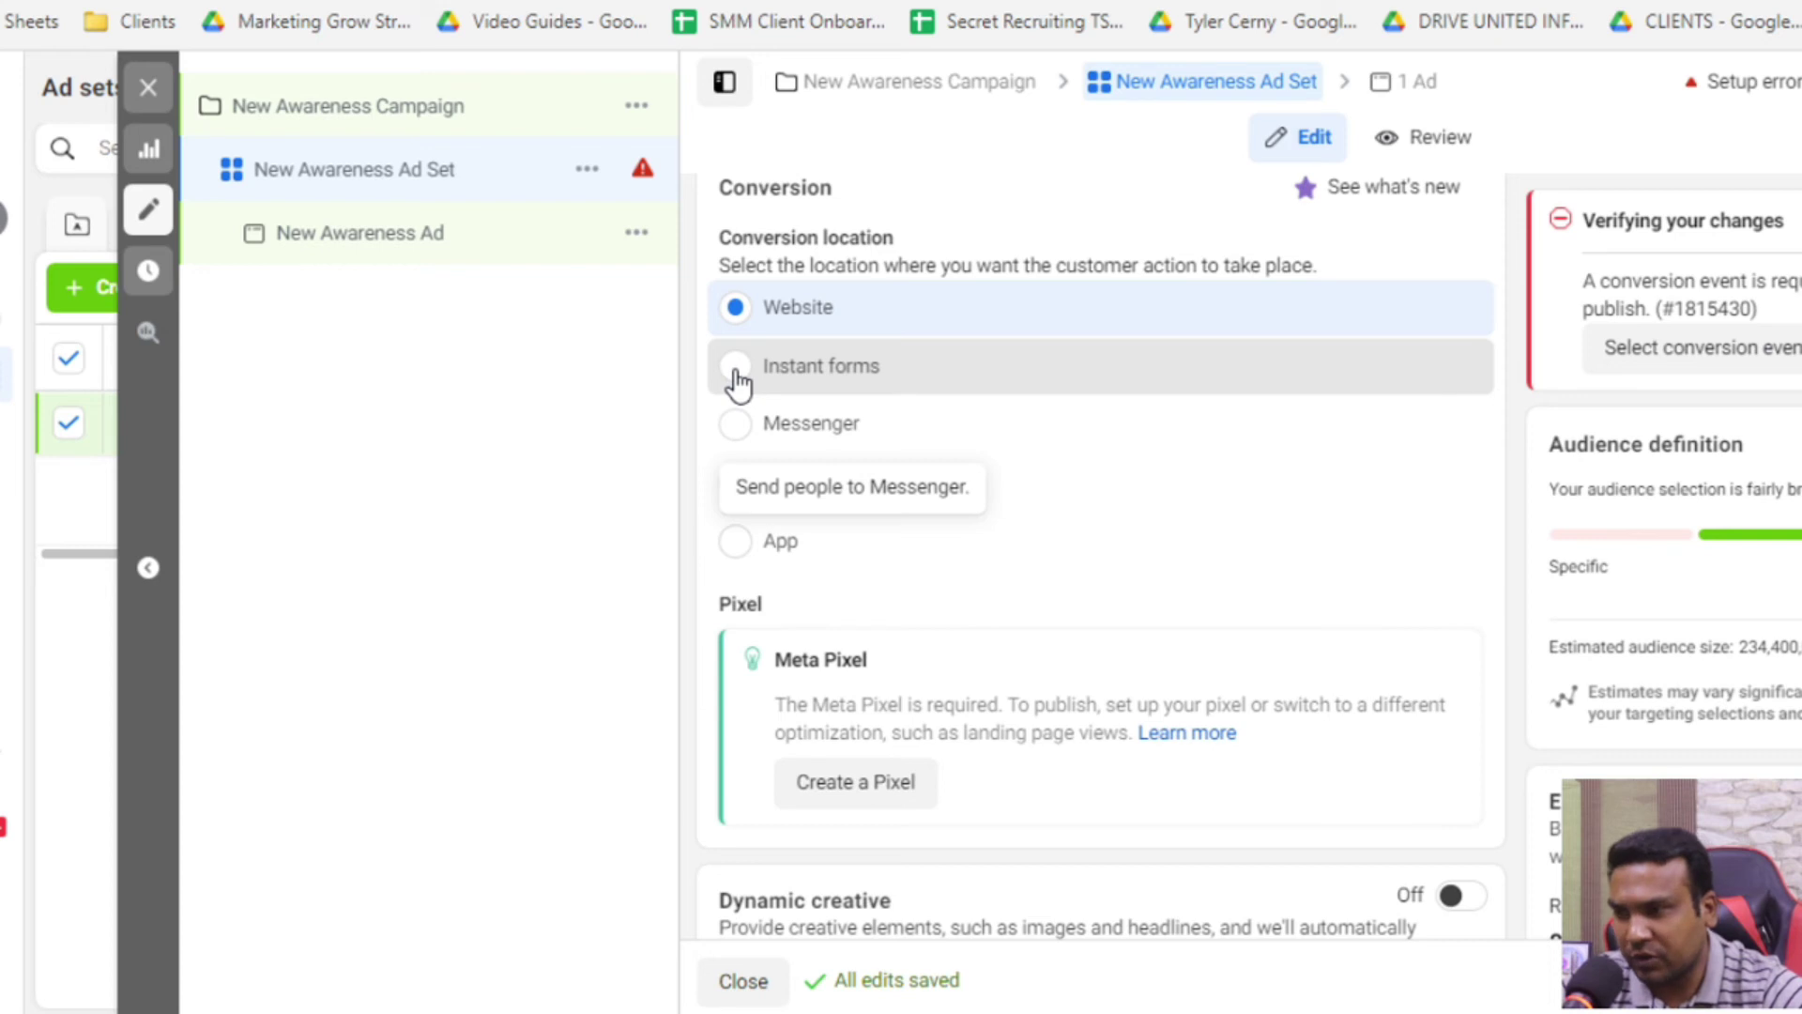
pyautogui.click(796, 375)
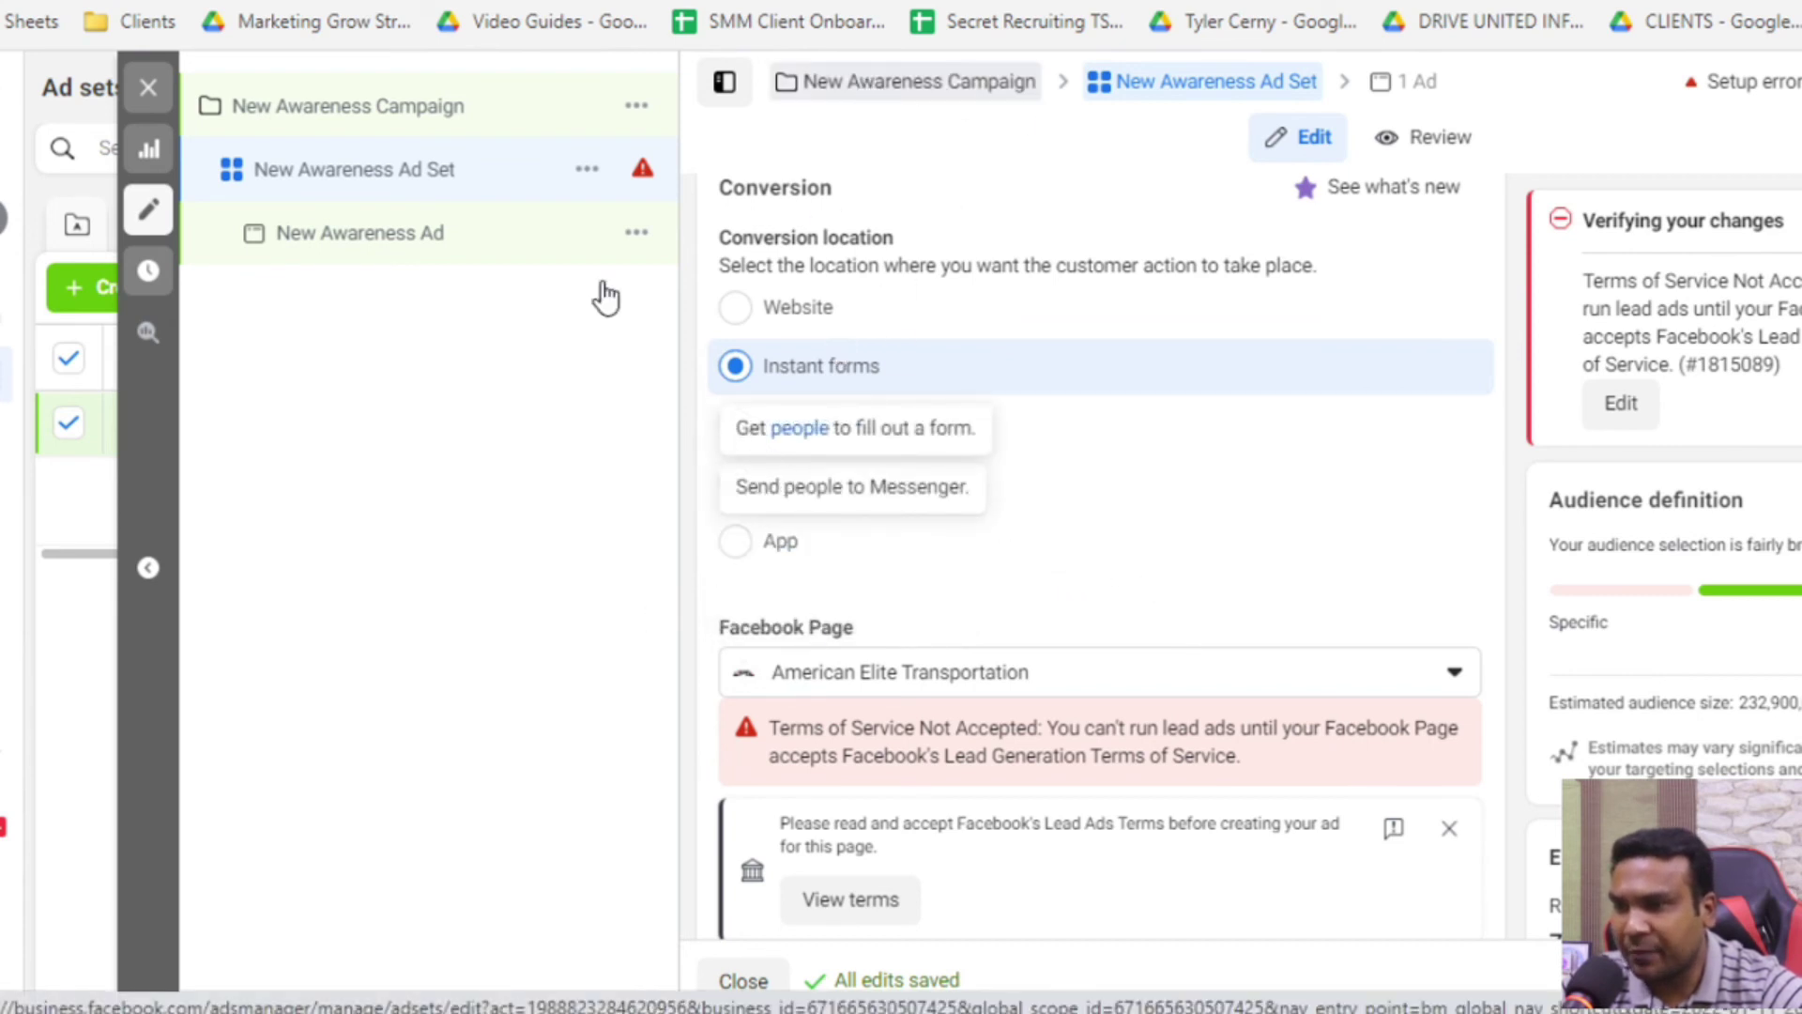
# Change the objective of the New Awareness Campaign to Sales and accept the resulting settings change
pyautogui.scroll(-3, 948, 532)
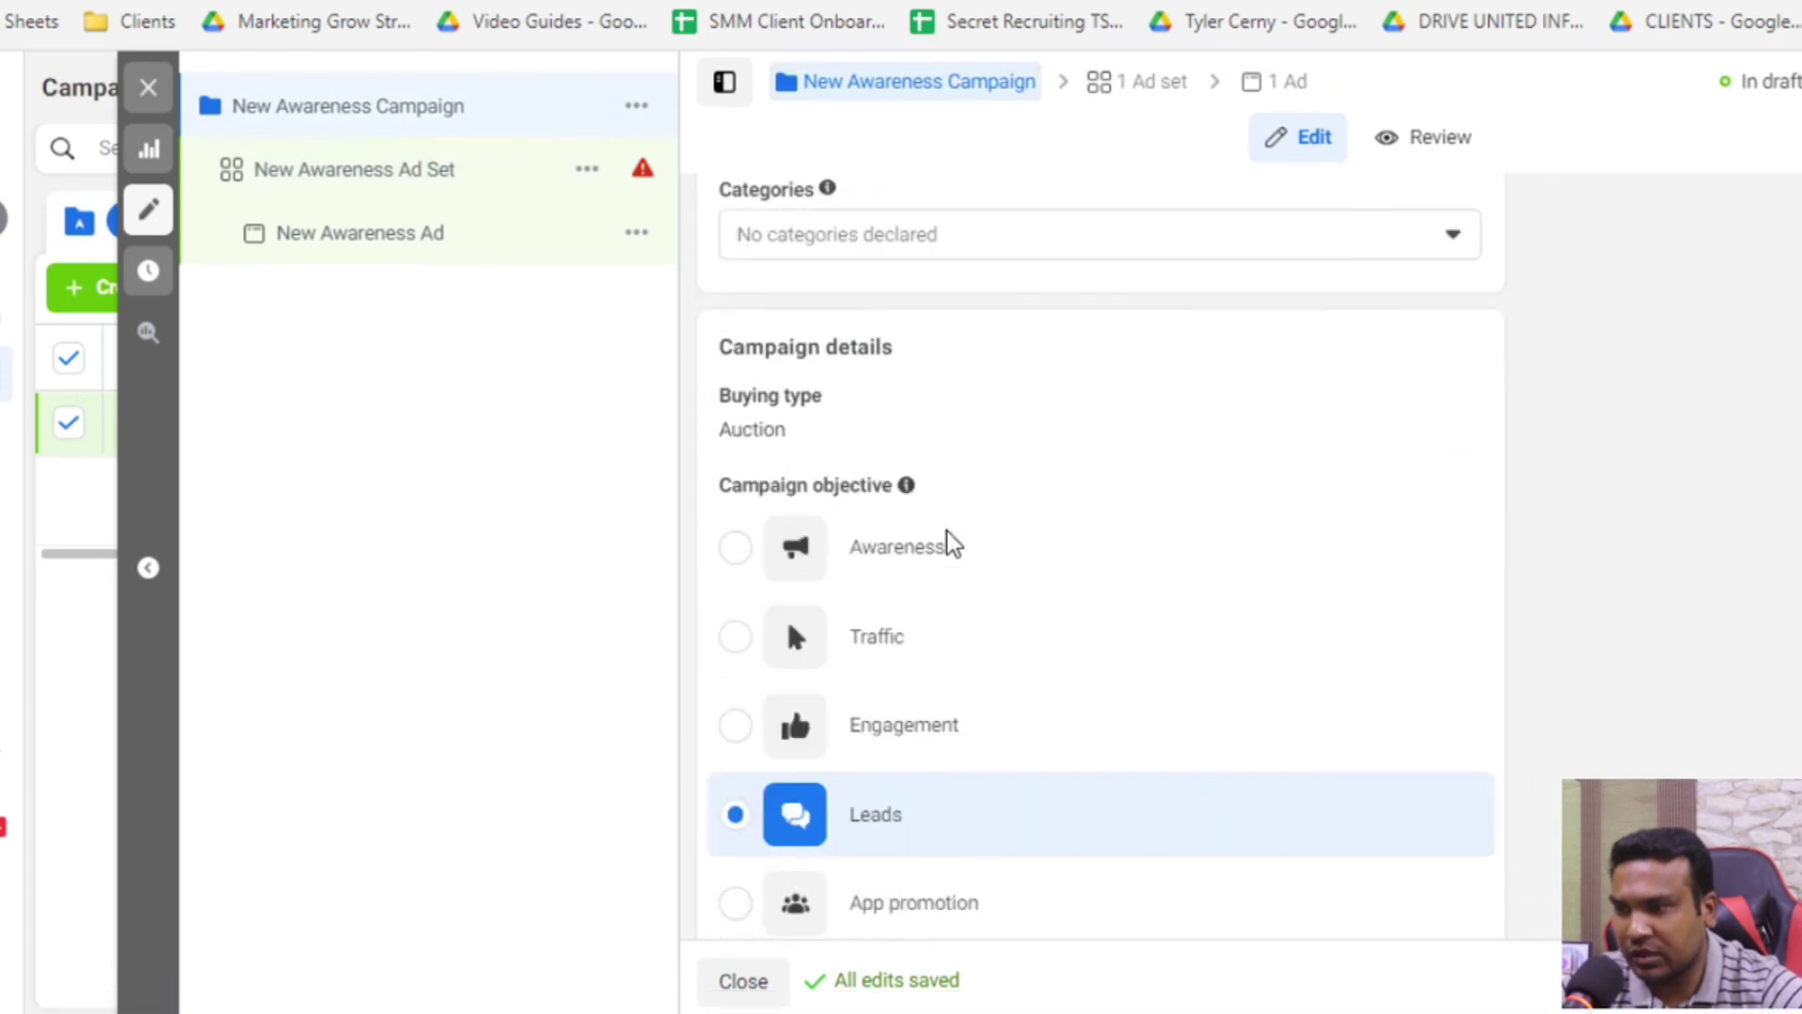
pyautogui.scroll(-5, 948, 532)
pyautogui.scroll(3, 1026, 611)
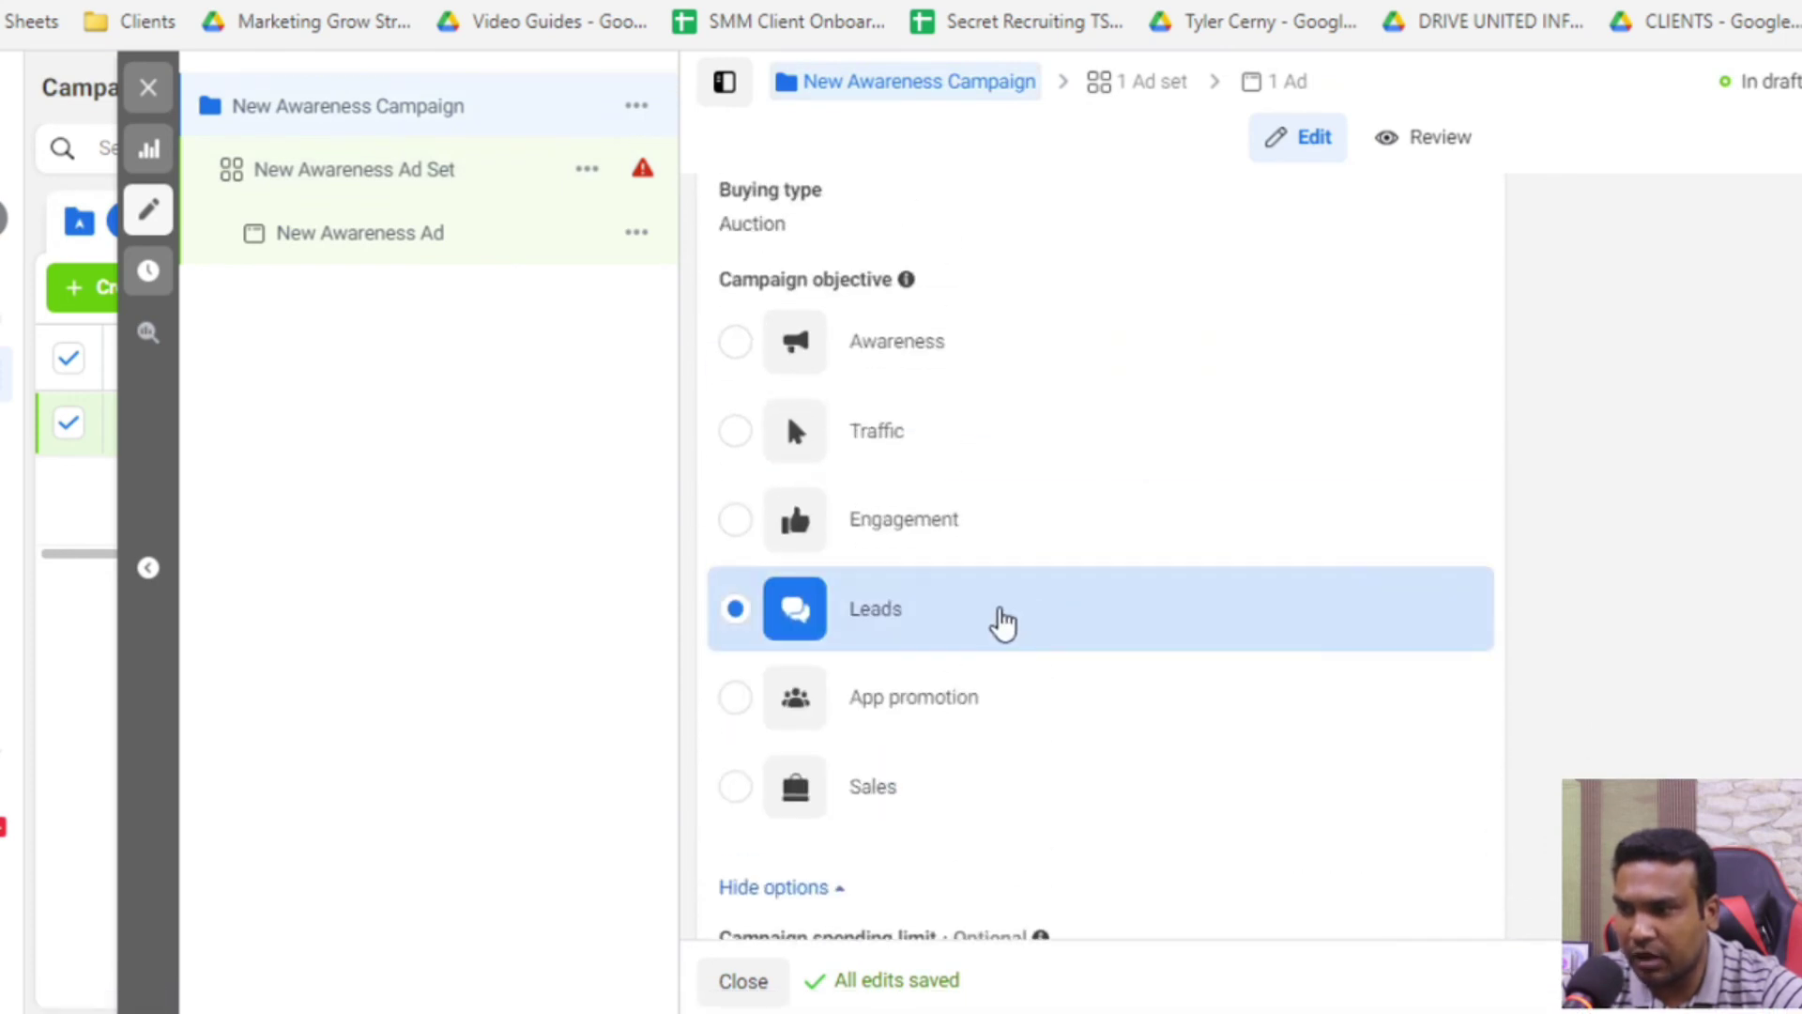
pyautogui.scroll(-1, 1002, 622)
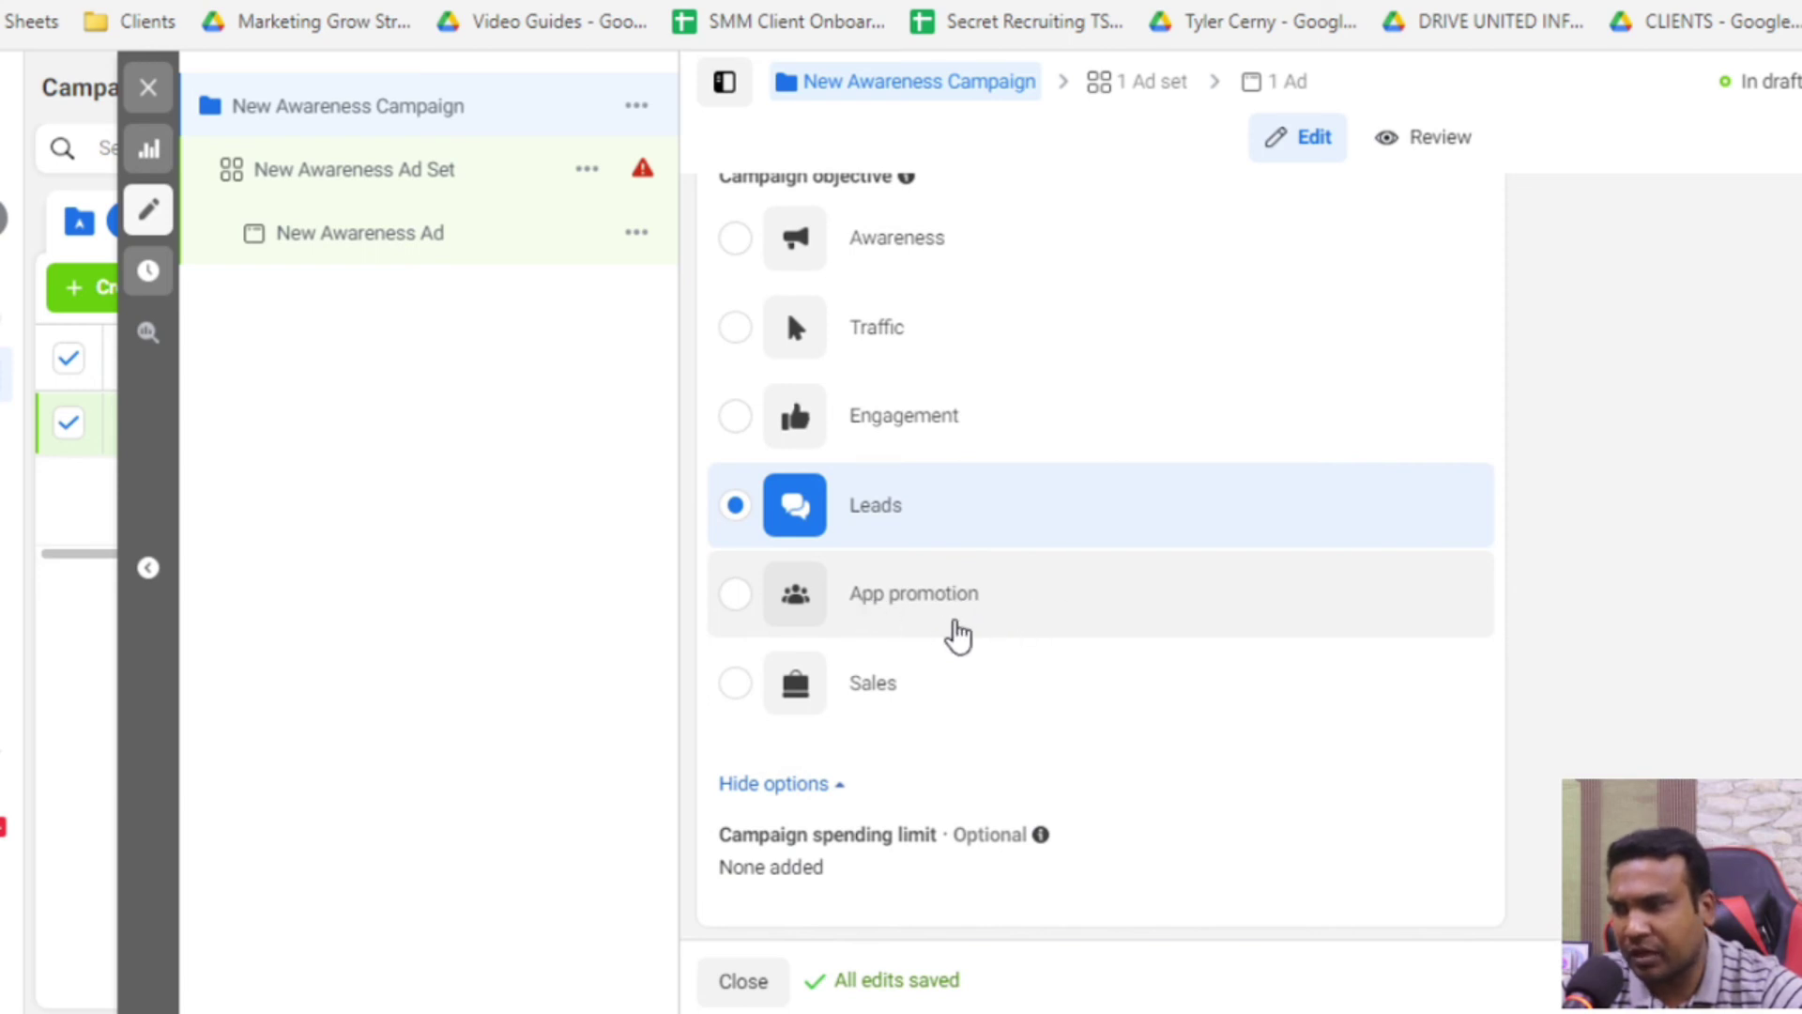
pyautogui.click(865, 702)
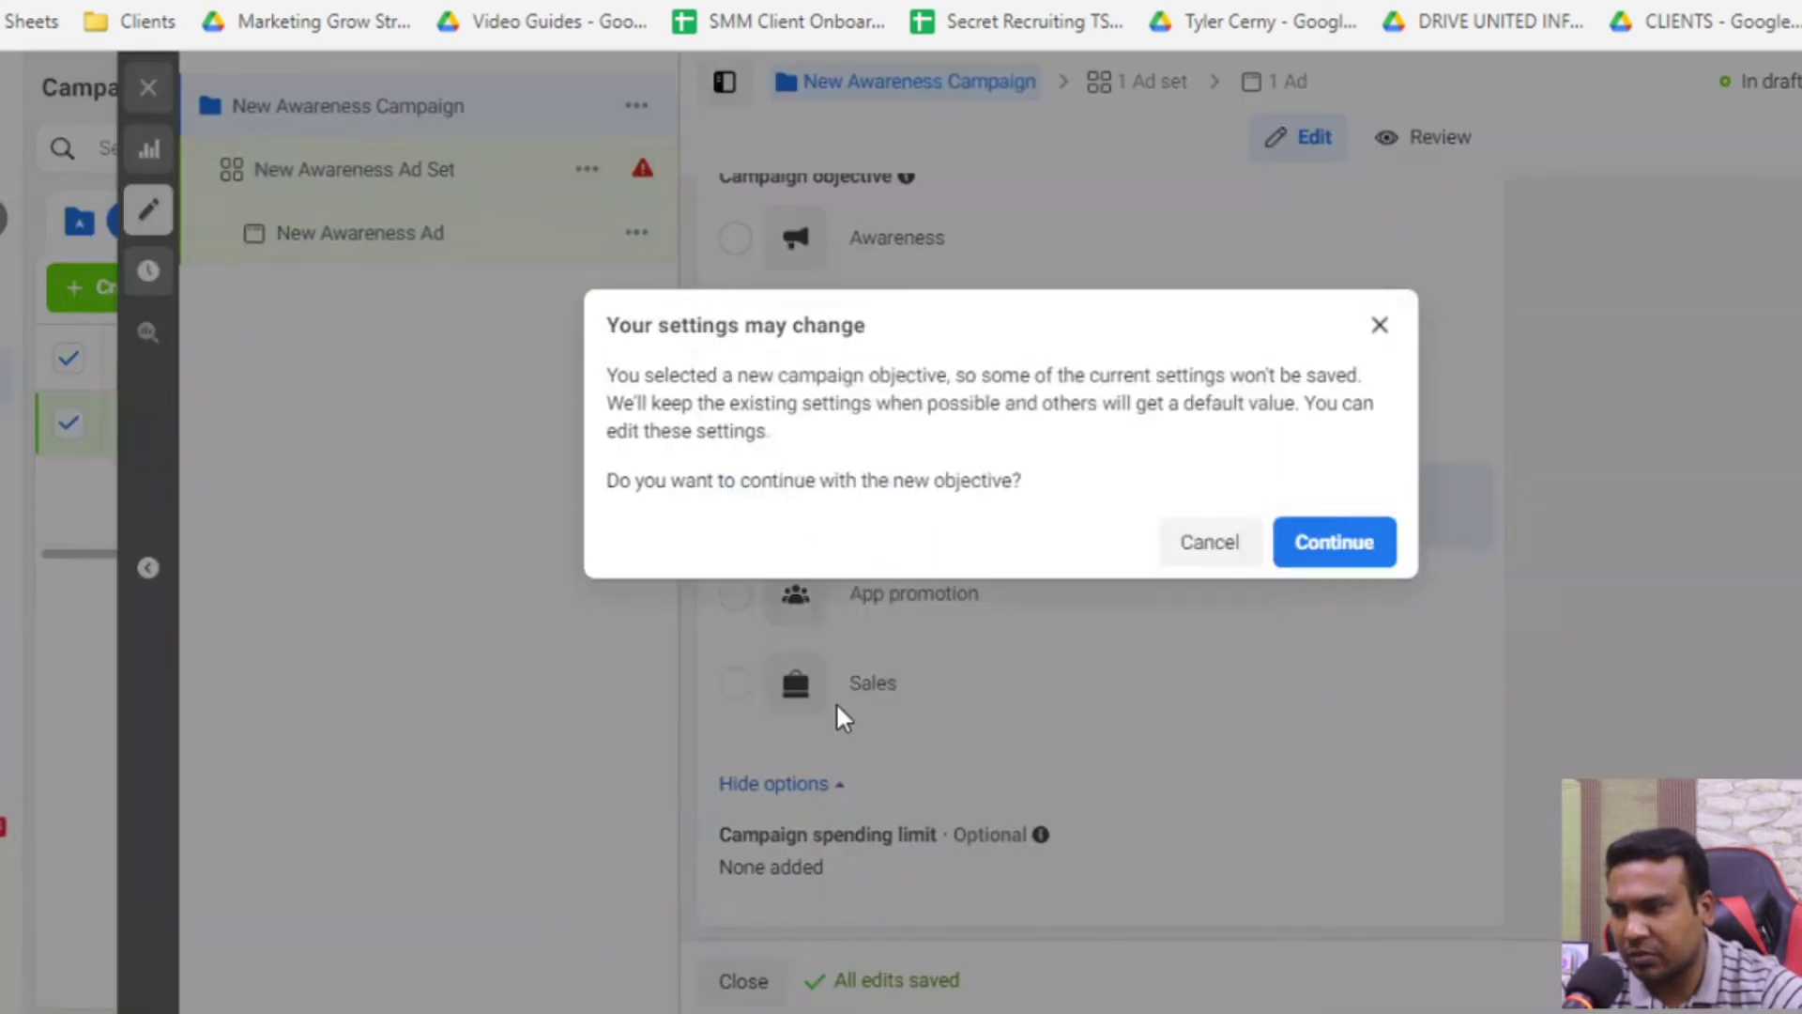
pyautogui.click(1335, 542)
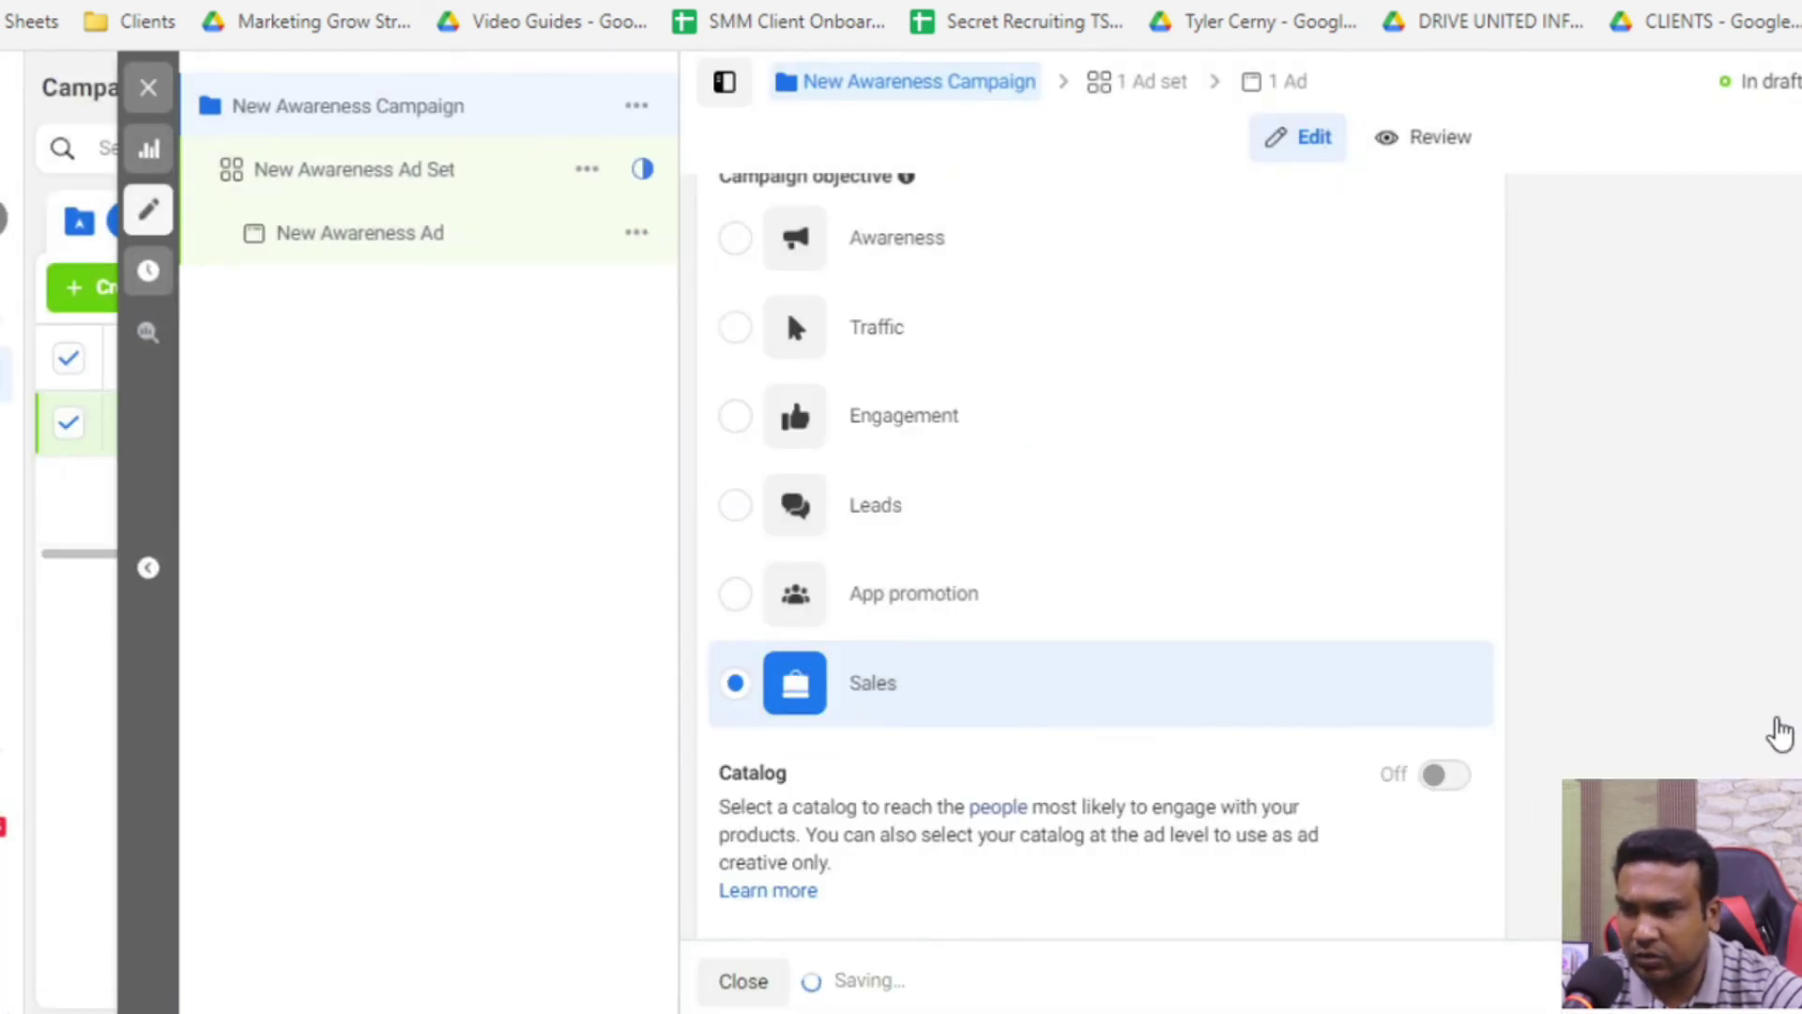
# Examine the ad set's conversion location, pixel, optimization, schedule and audience settings under the Sales objective
pyautogui.click(1780, 733)
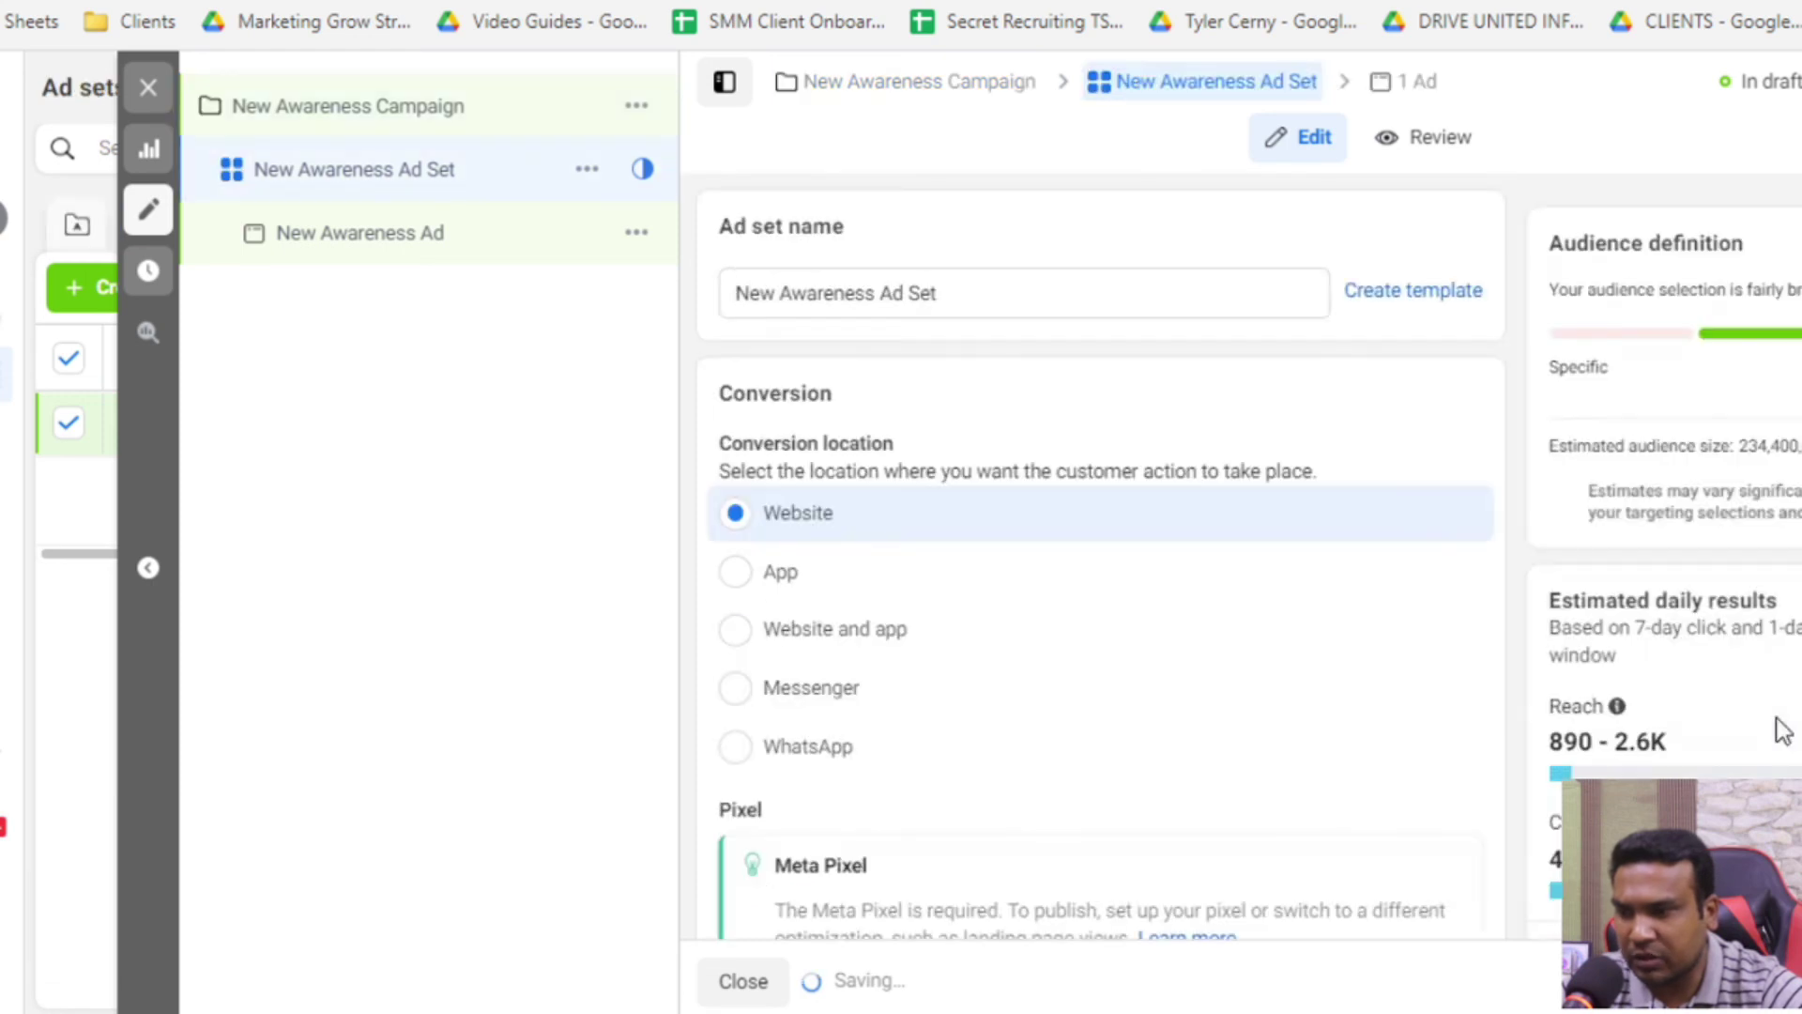
pyautogui.scroll(-3, 1455, 587)
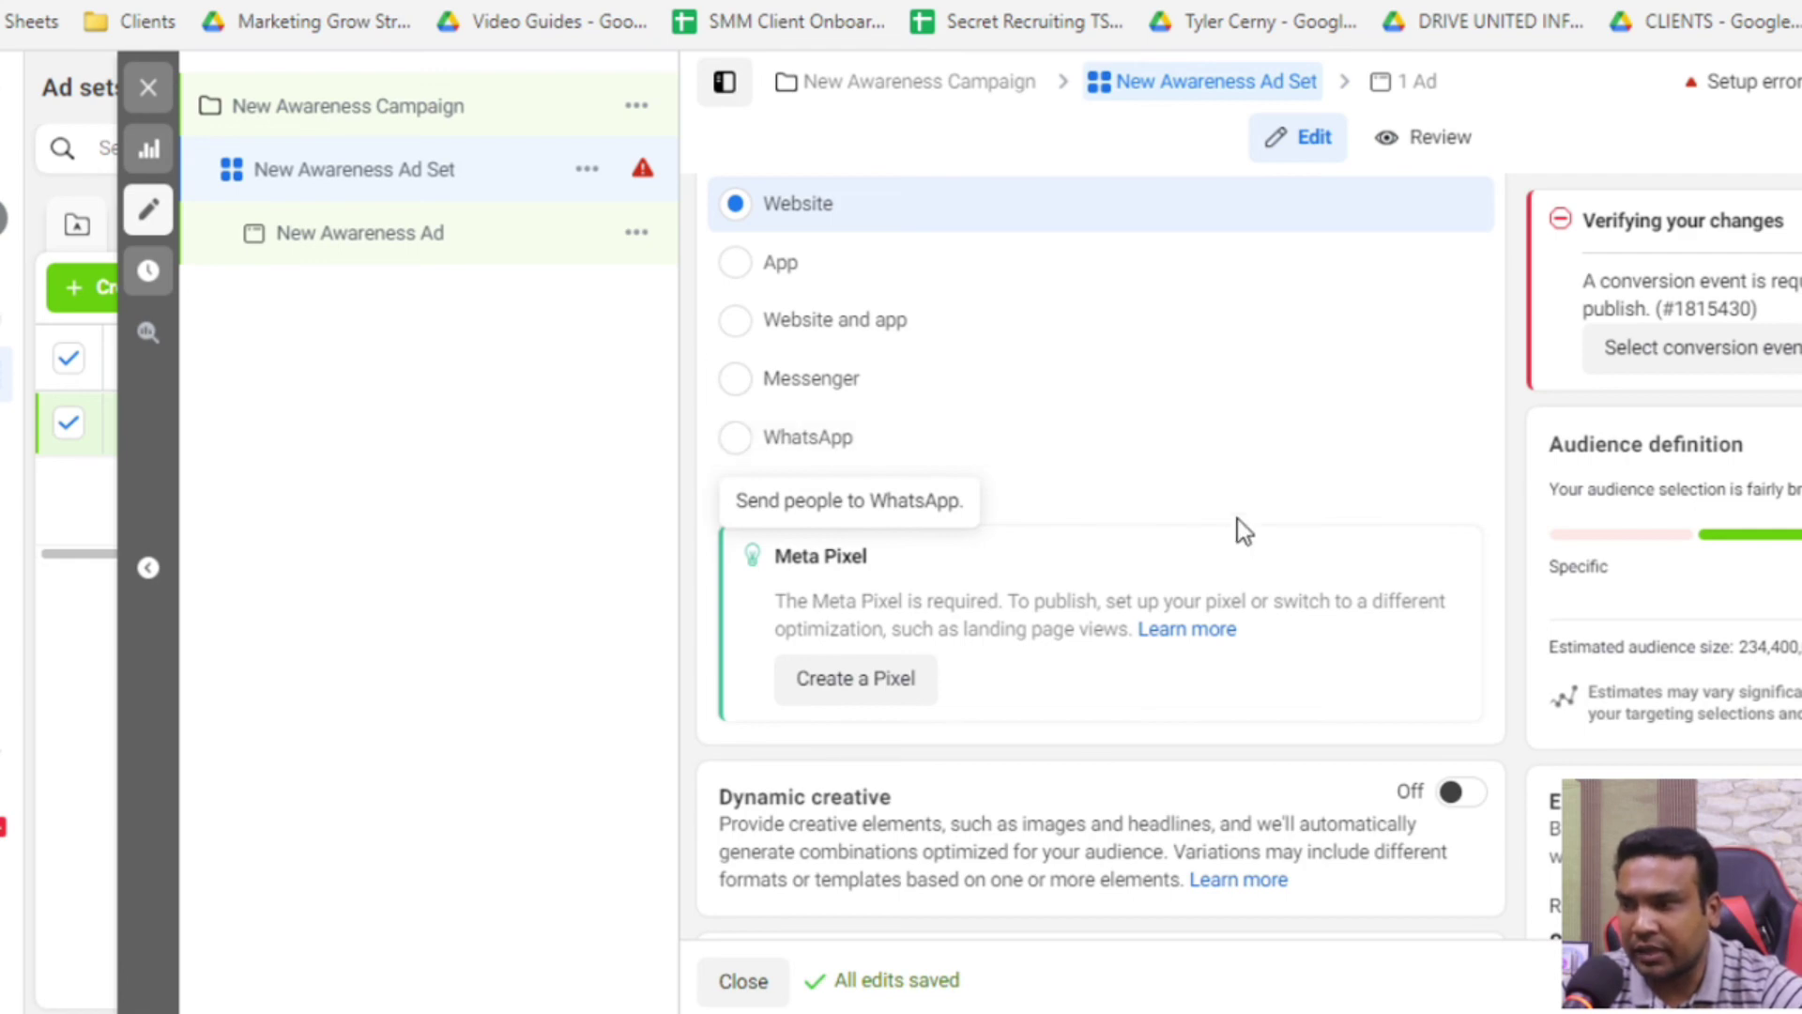
pyautogui.scroll(-15, 1232, 481)
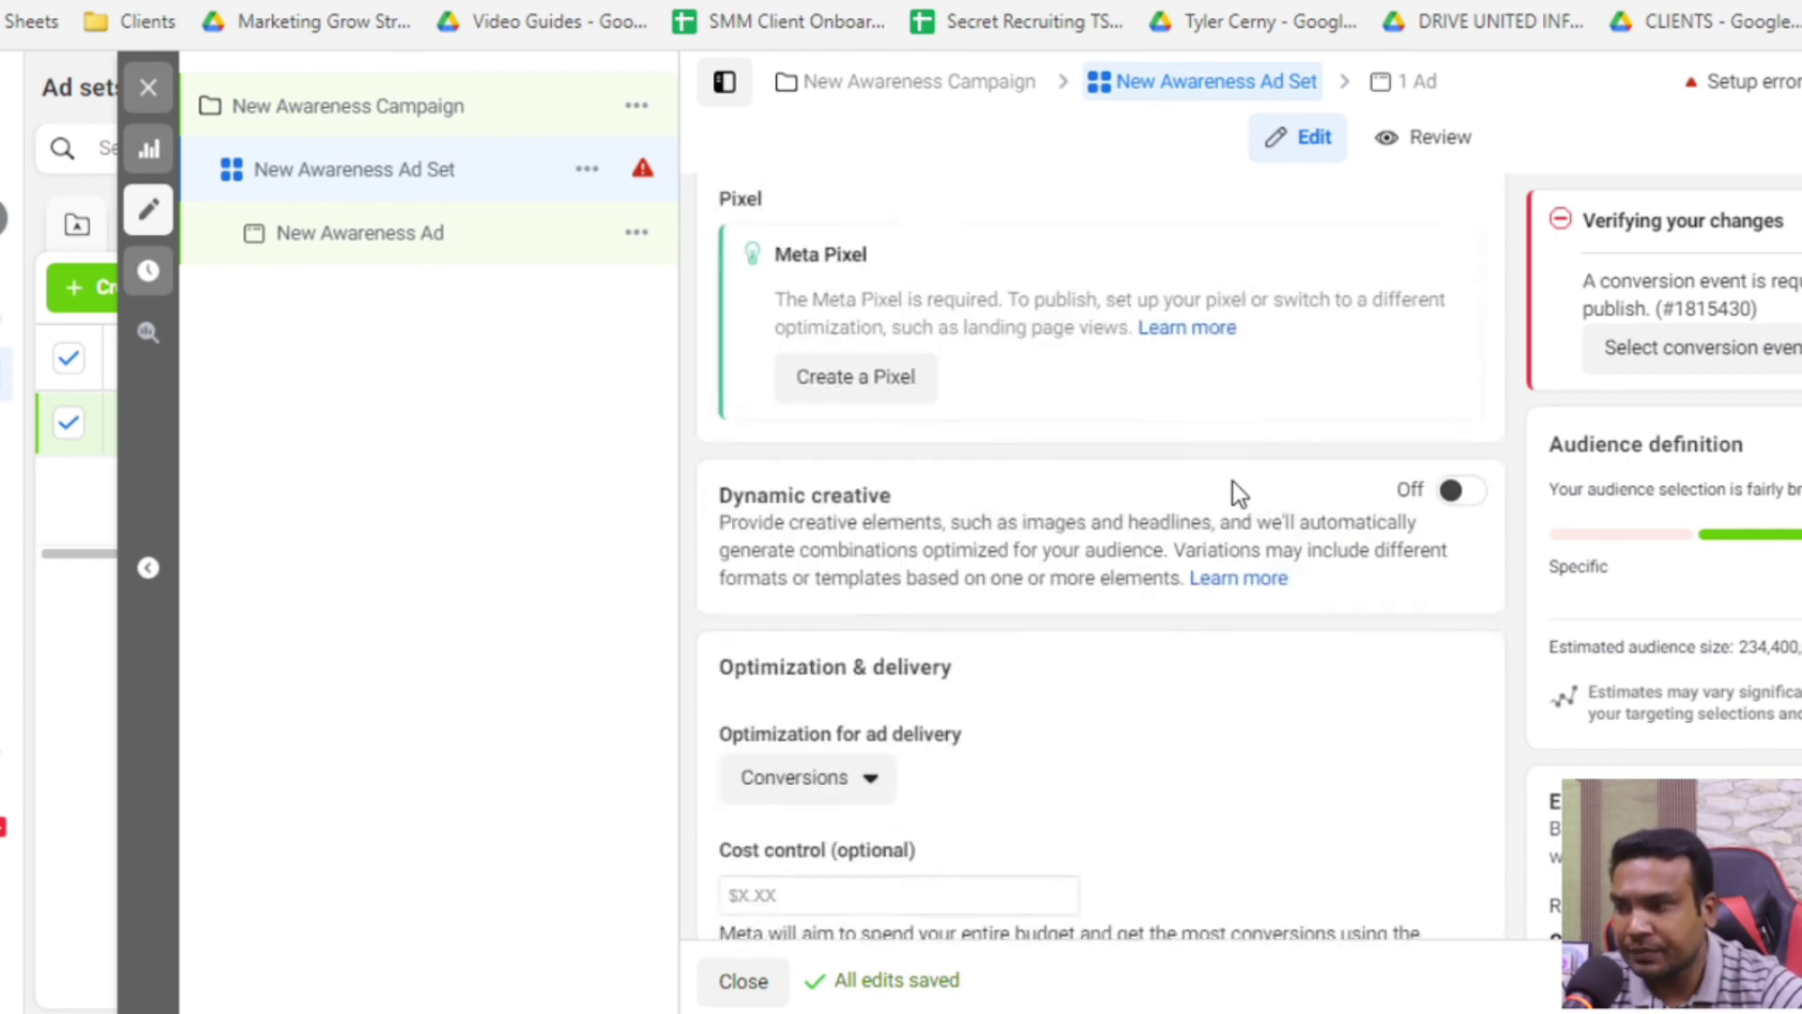
pyautogui.scroll(-10, 1233, 481)
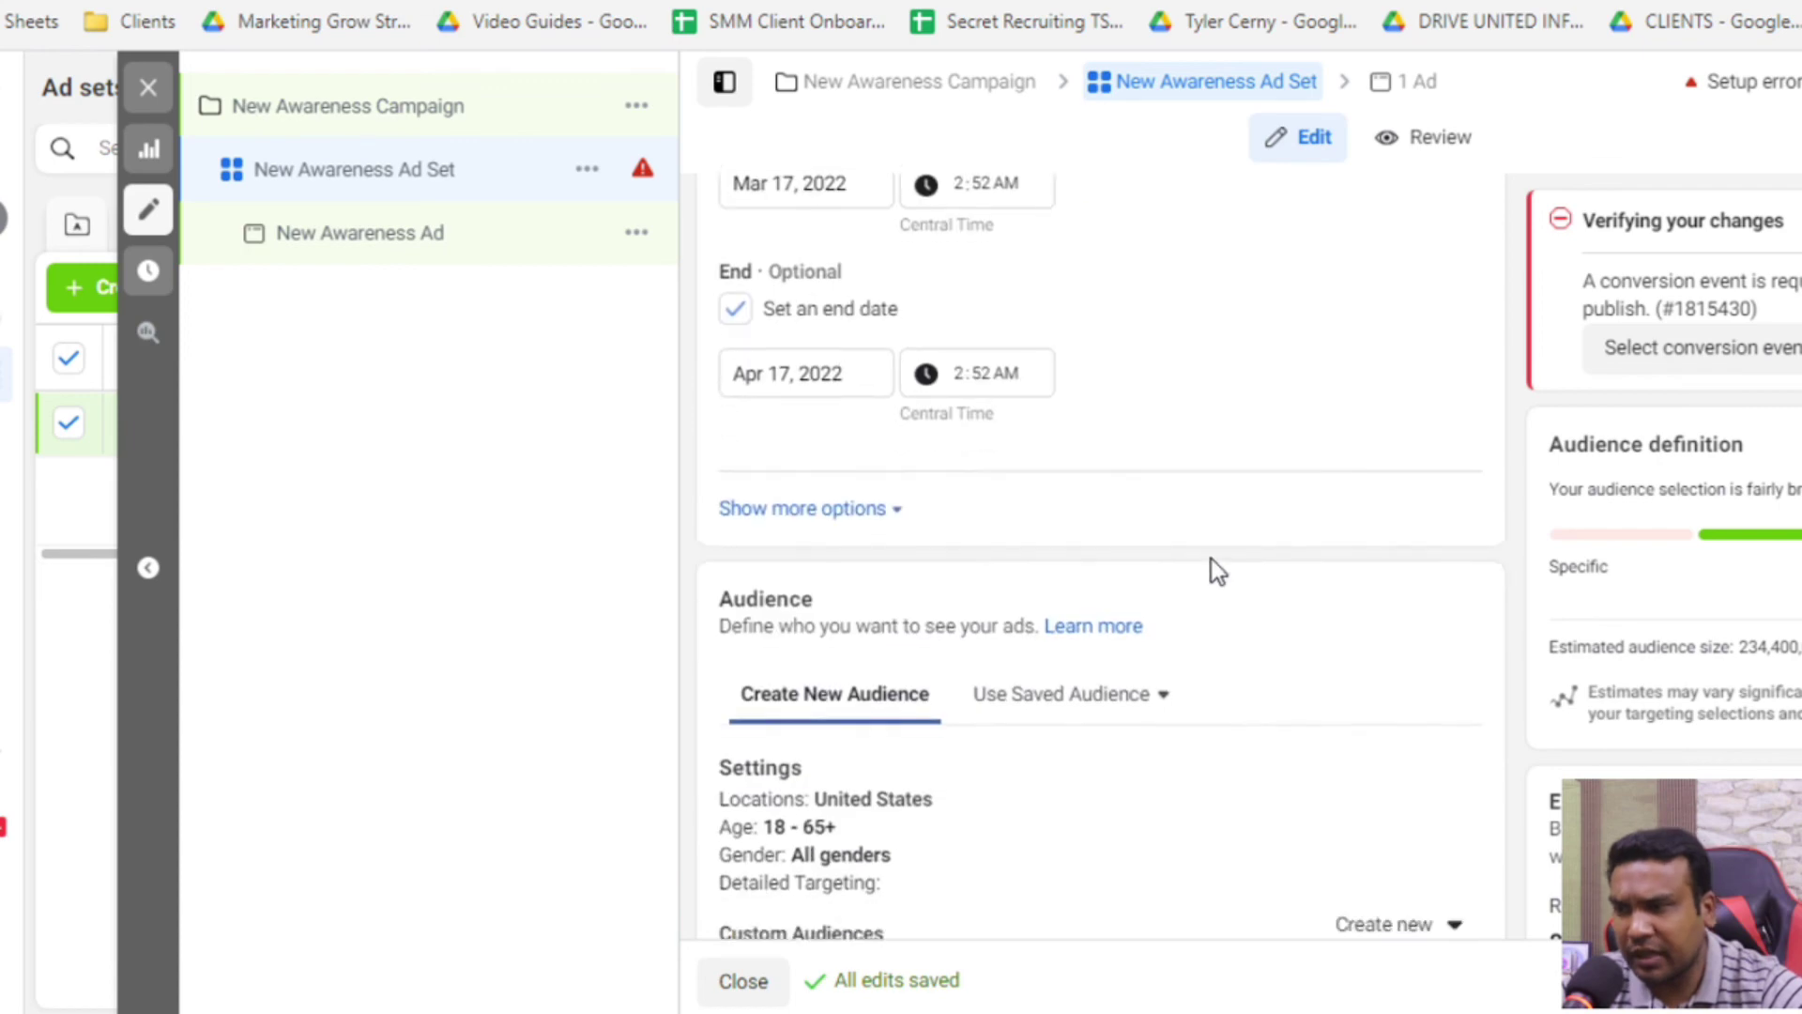
pyautogui.scroll(5, 1231, 757)
pyautogui.scroll(3, 1100, 297)
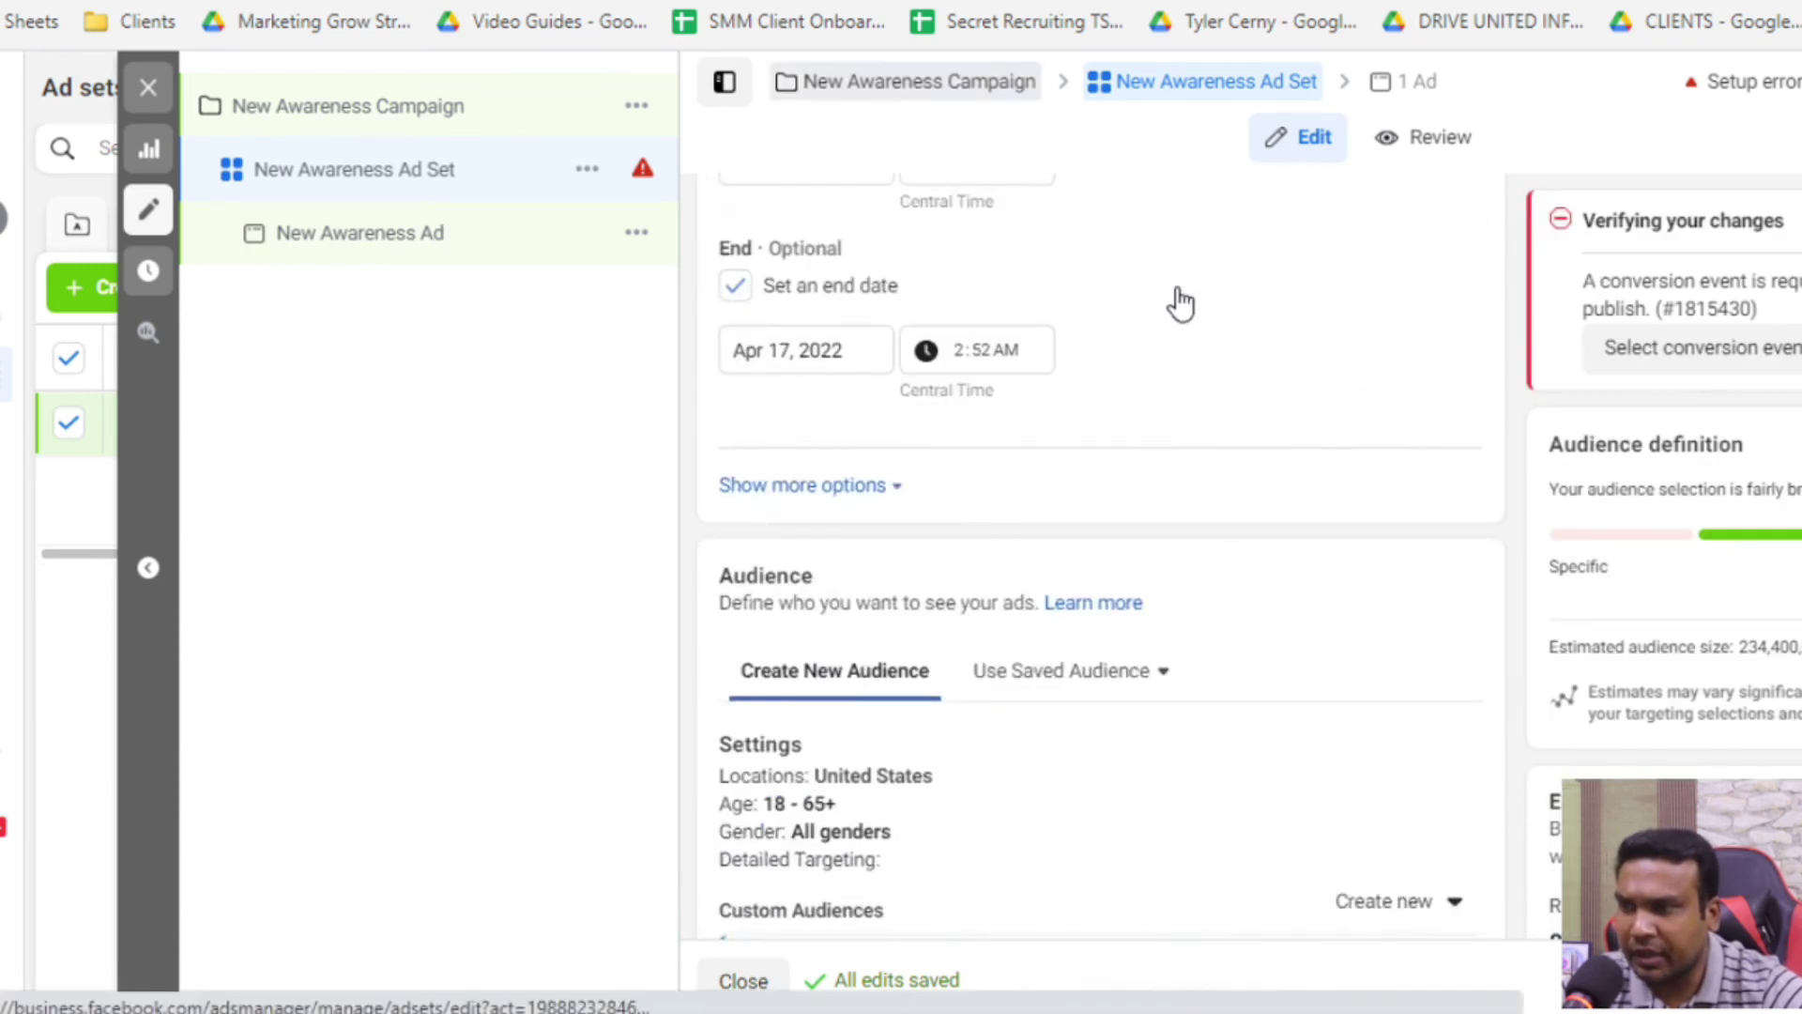
# Return to the New Awareness Campaign settings and review the list of campaign objectives
pyautogui.scroll(-7, 1070, 657)
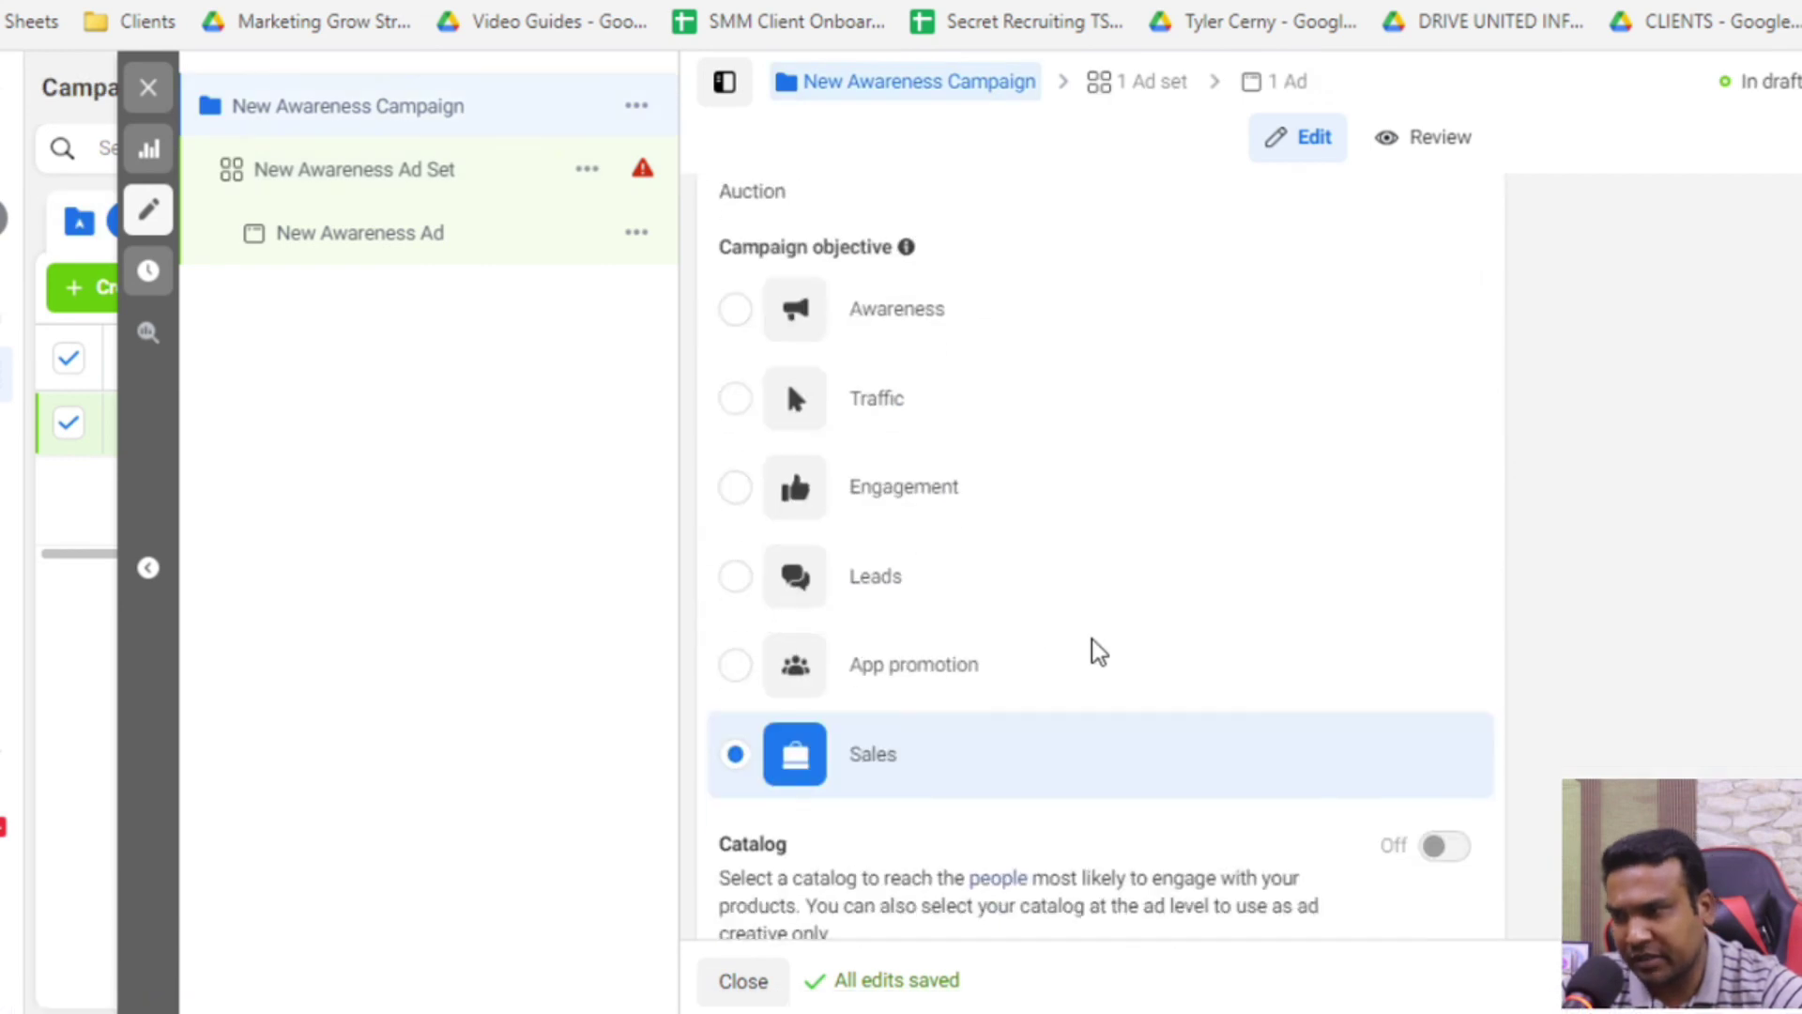
pyautogui.scroll(4, 1095, 632)
pyautogui.scroll(-2, 1167, 627)
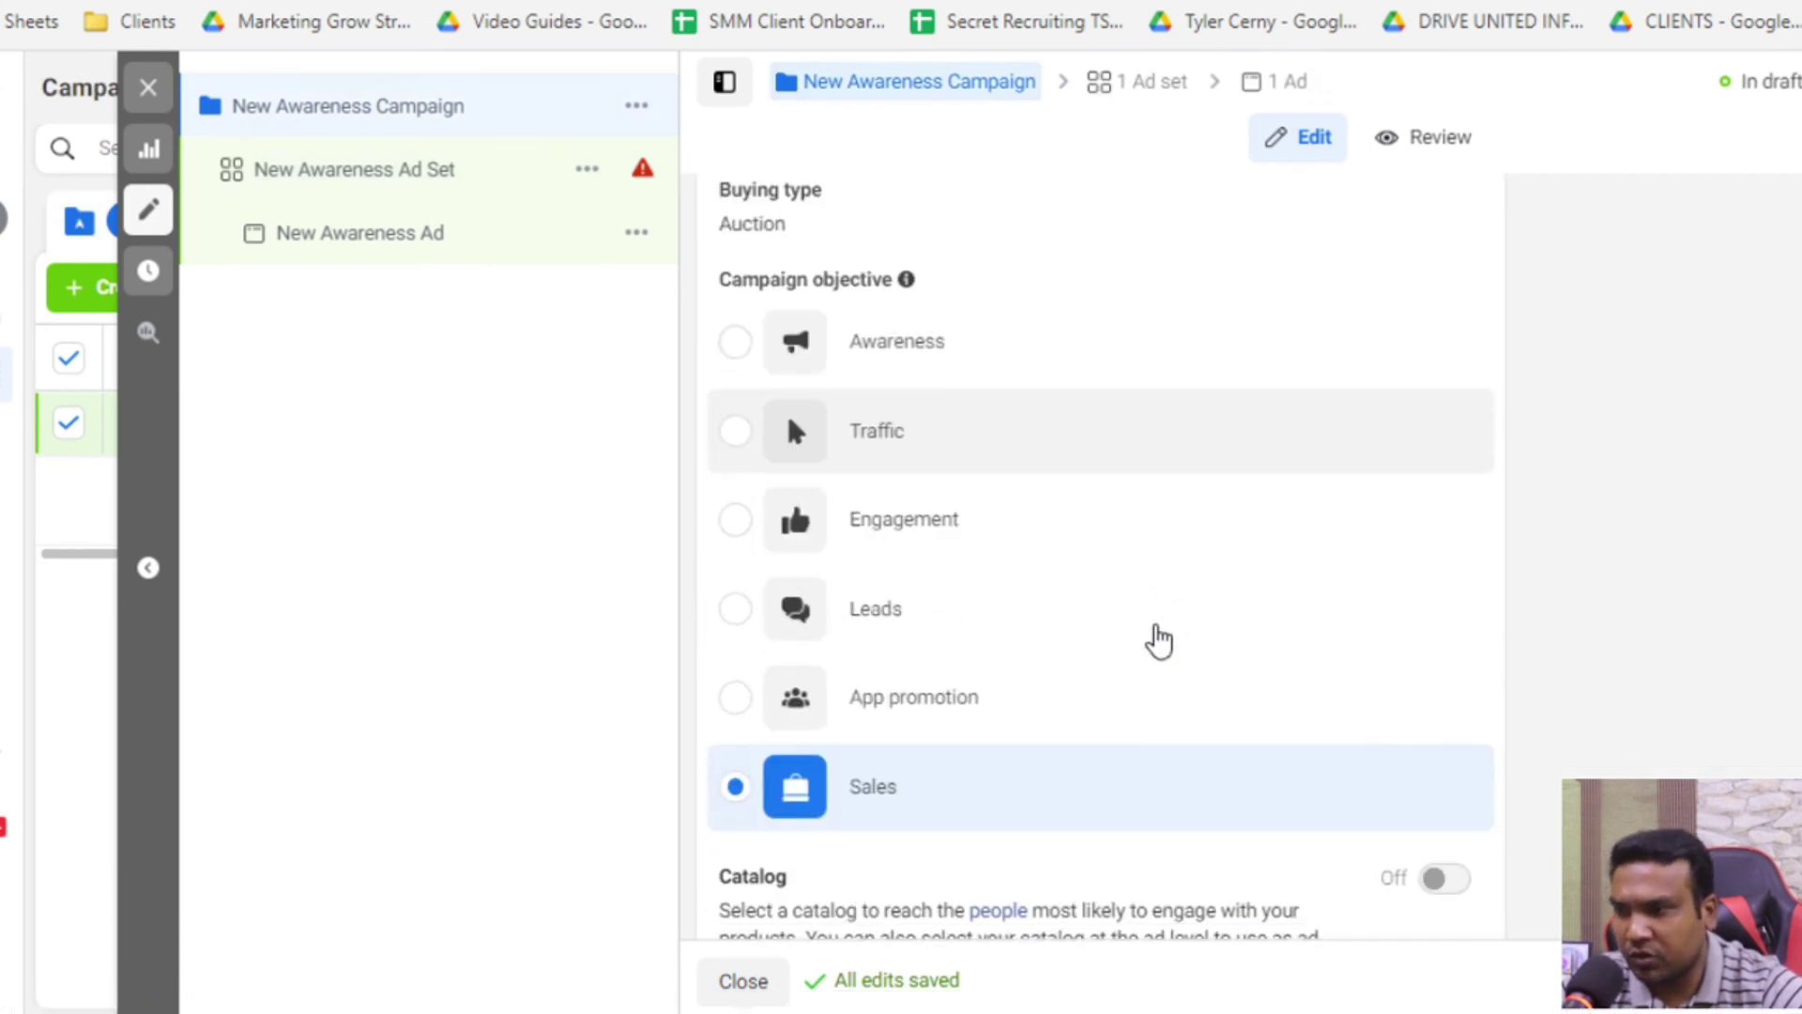